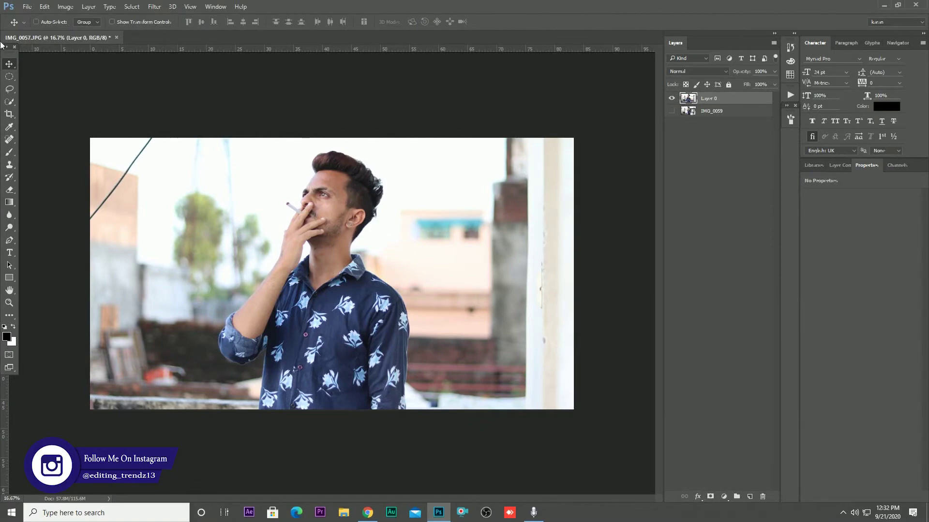
- Show the IMG_0059 layer and toggle Layer 0 off and on to compare the two poses
click(674, 100)
click(674, 100)
click(675, 99)
click(674, 99)
click(674, 100)
click(672, 99)
- Start a Pen path in the background beside the man's face and bring it down to the wrist of the raised hand
click(9, 241)
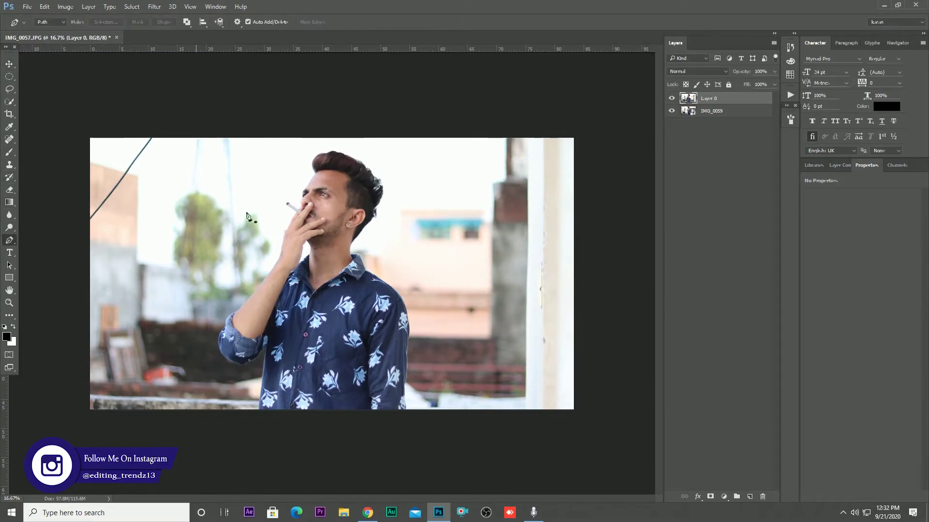
scroll(306, 194, up, 4)
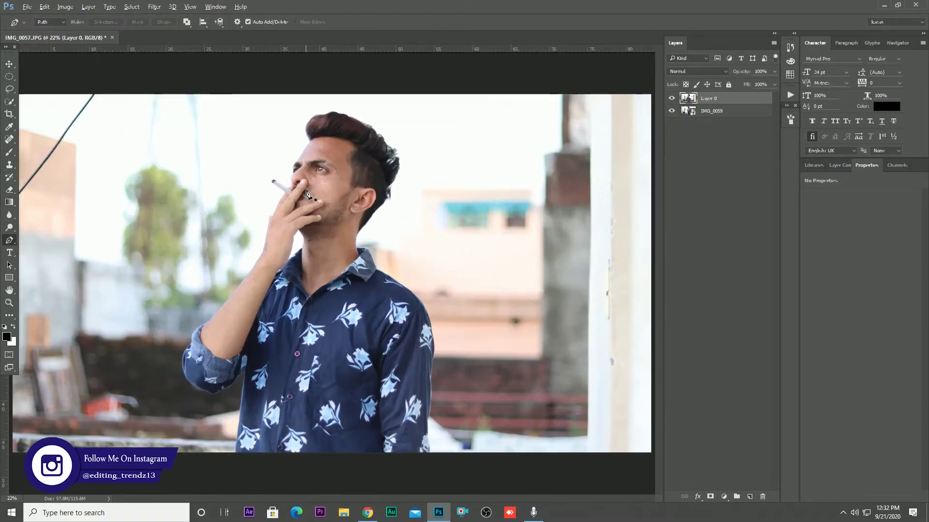
drag(298, 183, 319, 256)
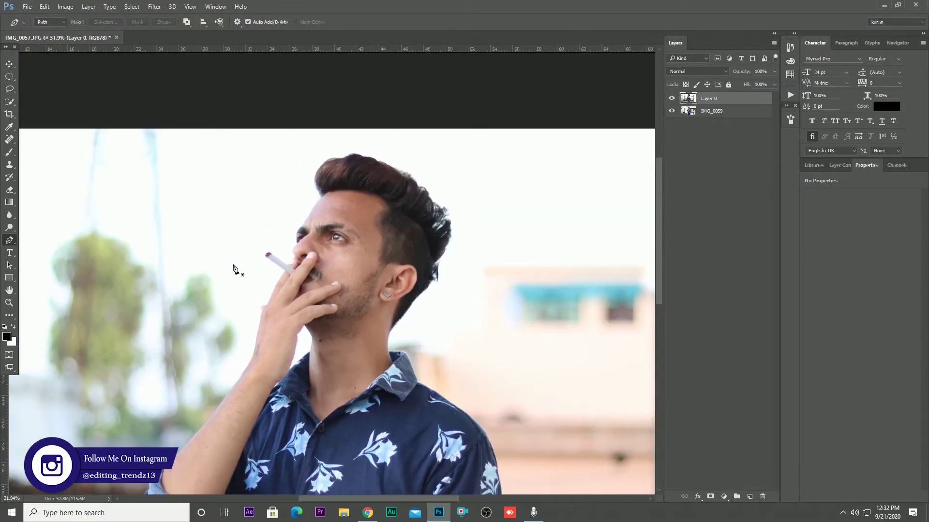
drag(254, 157, 243, 182)
scroll(249, 363, up, 3)
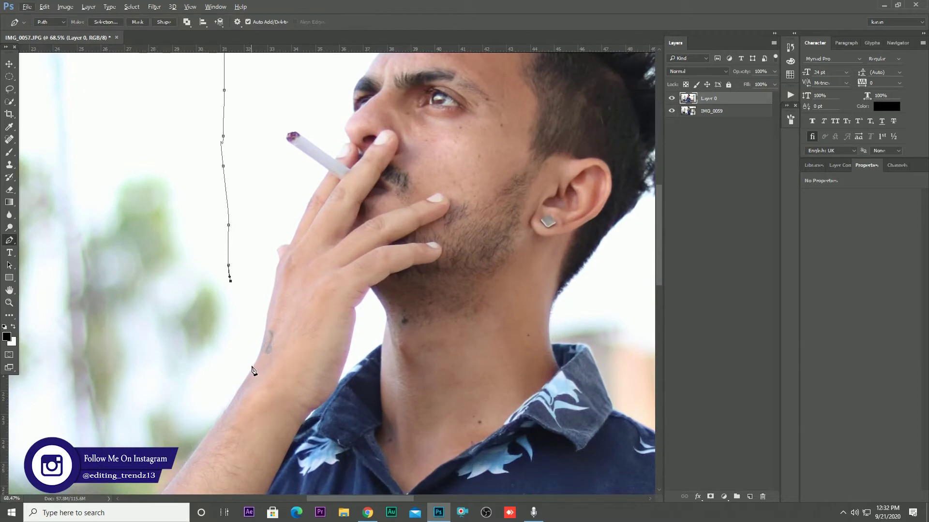
click(252, 373)
- Continue the path along the outer edge of the forearm and around the rolled cuff to the underside of the elbow
scroll(249, 339, down, 5)
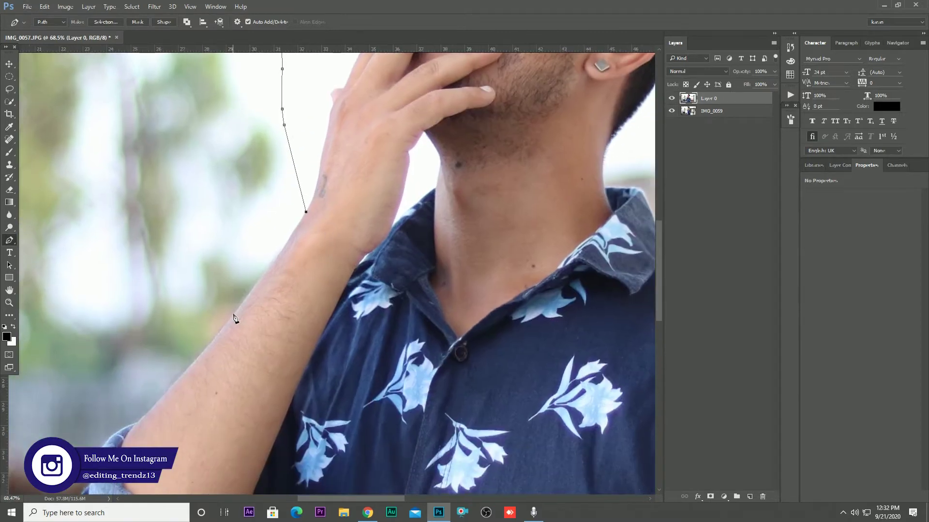
drag(232, 317, 202, 353)
alt+click(232, 317)
drag(137, 424, 145, 265)
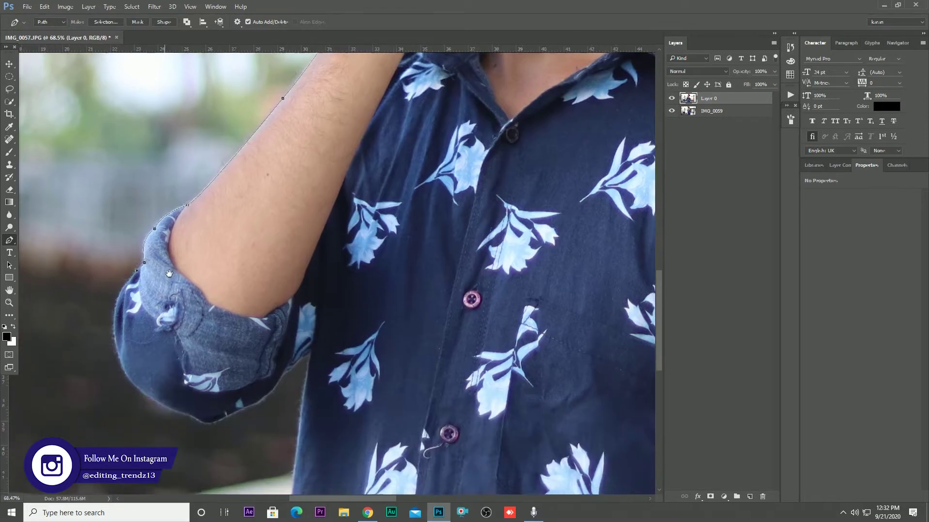
drag(117, 347, 257, 407)
alt+click(117, 353)
alt+click(175, 411)
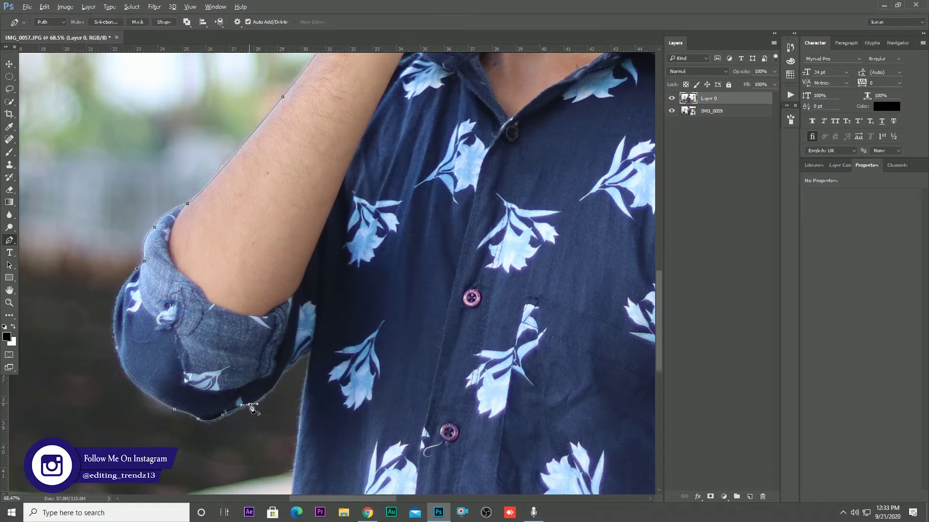
drag(292, 354, 316, 307)
alt+click(292, 354)
key(ctrl+z)
key(ctrl+z)
- Trace the path from under the elbow up the inner edge of the cuff and forearm toward the collar
drag(273, 387, 285, 329)
alt+click(273, 362)
alt+click(280, 341)
drag(291, 296, 305, 267)
scroll(304, 278, up, 5)
scroll(305, 278, right, 5)
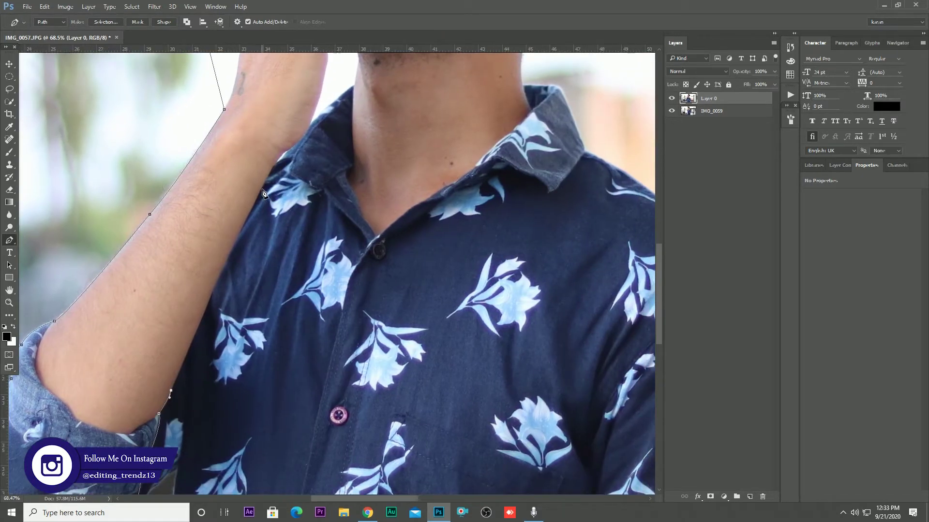
drag(254, 205, 271, 190)
- Extend the path in a curve across the chest below the collar to the far shoulder
click(265, 232)
click(287, 261)
click(317, 292)
click(368, 306)
click(424, 296)
click(531, 258)
click(570, 233)
click(596, 199)
- Loop the path loosely around the back and top of the head and close it at its starting point
scroll(601, 187, down, 5)
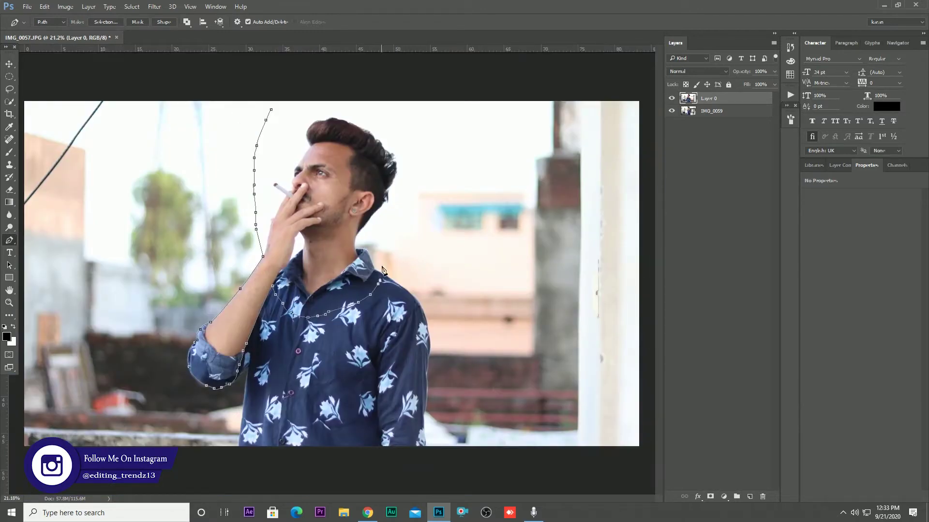
click(395, 237)
click(412, 191)
click(416, 167)
click(418, 137)
click(392, 104)
click(356, 90)
click(316, 91)
click(292, 101)
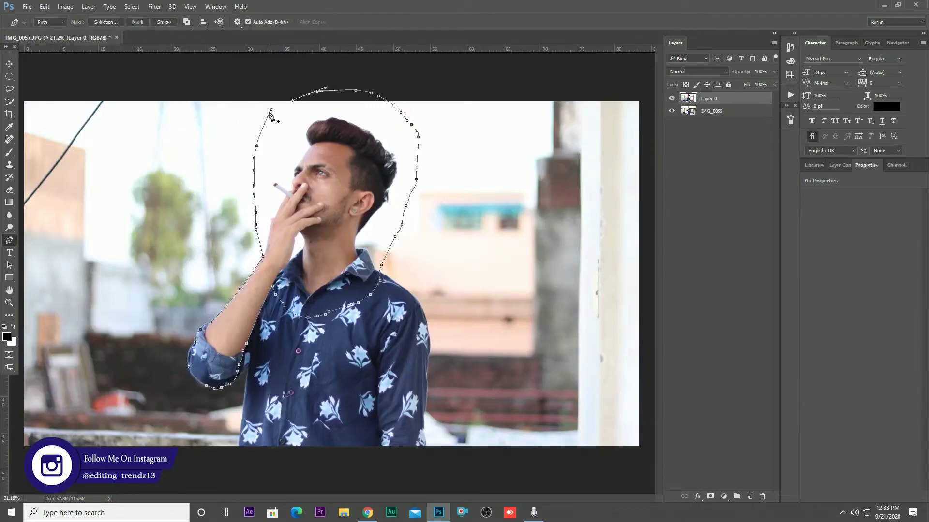
click(272, 110)
- Turn the path into a new selection with a 0.5-pixel feather and add it as a layer mask on Layer 0
right_click(289, 123)
click(326, 168)
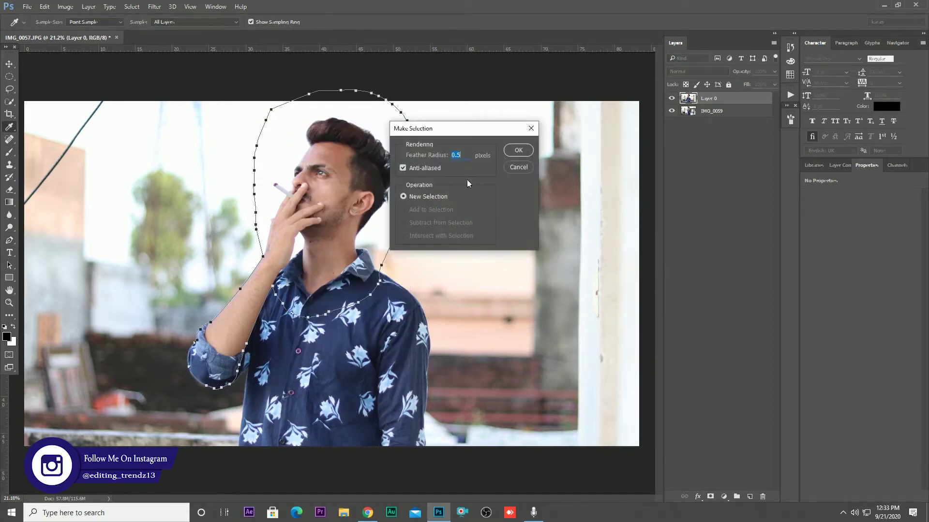
click(517, 151)
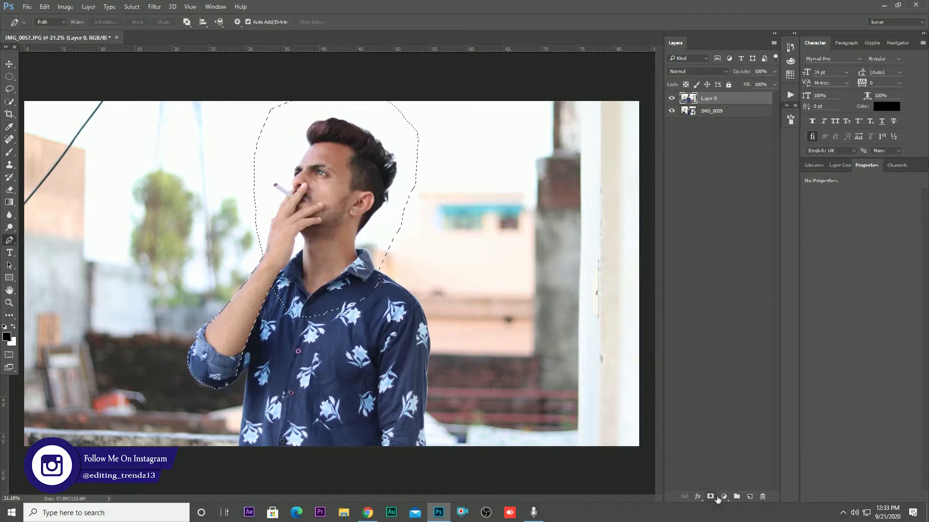
click(710, 497)
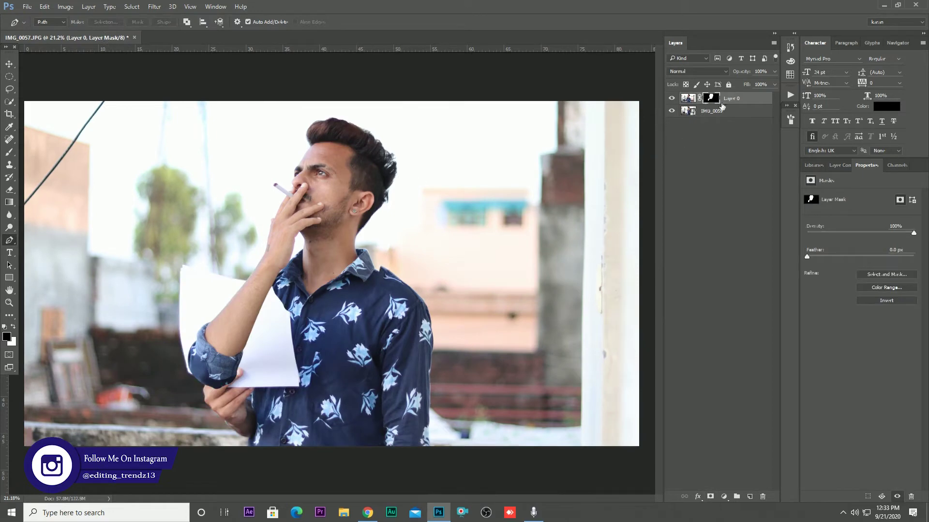
- Nudge the masked Layer 0 image upward so the collar and shoulder line up with the shirt in IMG_0059
click(687, 98)
key(v)
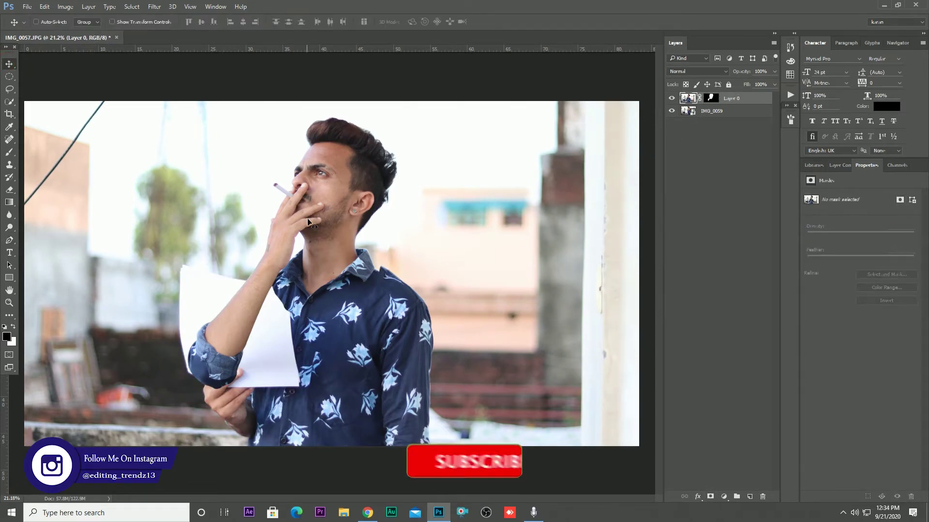
scroll(351, 226, up, 3)
key(alt+v)
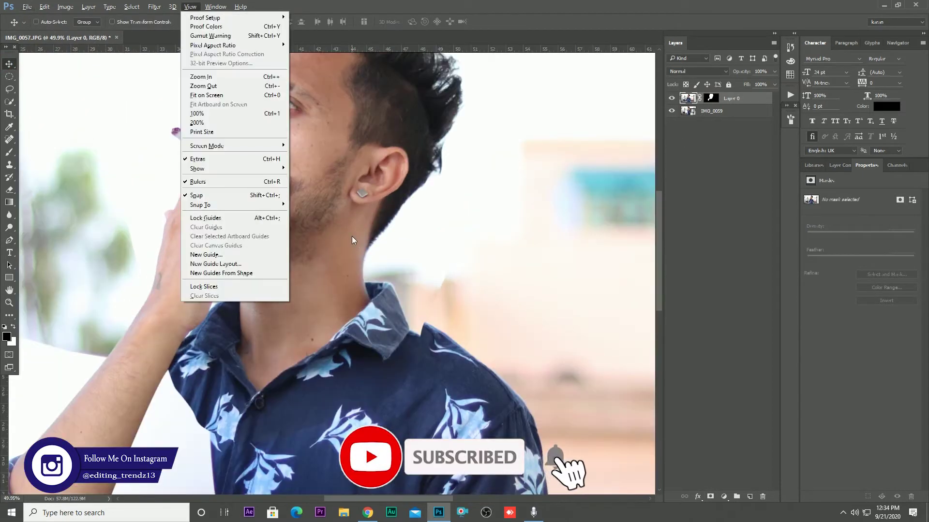
key(Up)
key(Up)
key(Up)
click(352, 236)
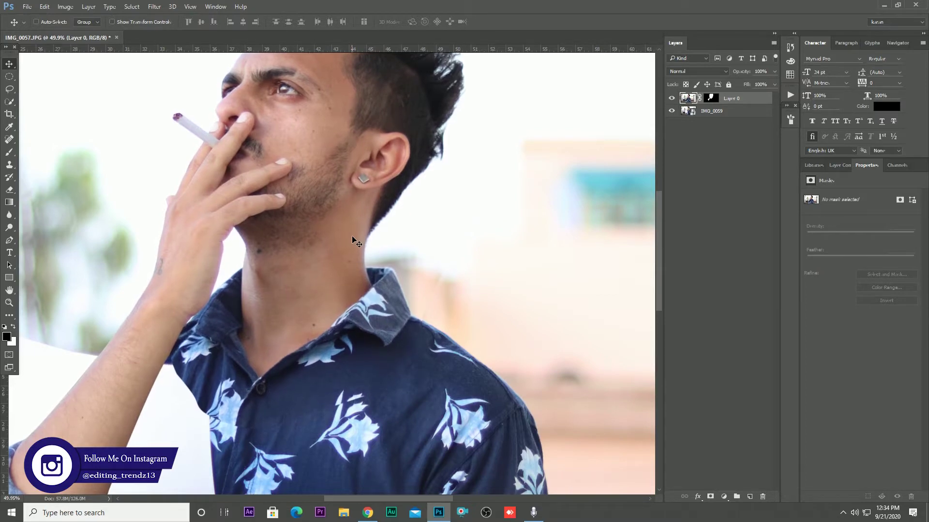
- Paint black on Layer 0's mask with a smaller brush at 51% opacity along the shirt edge overlapping the paper
click(711, 98)
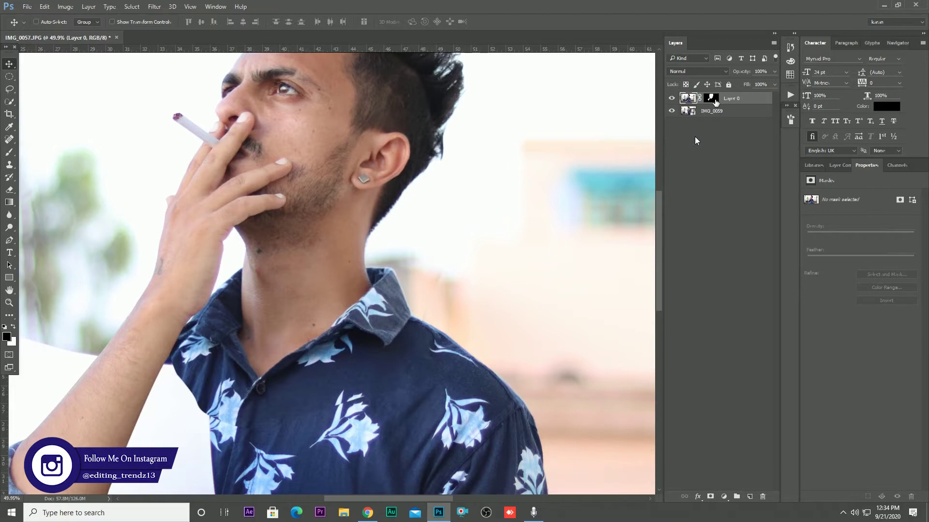
click(10, 152)
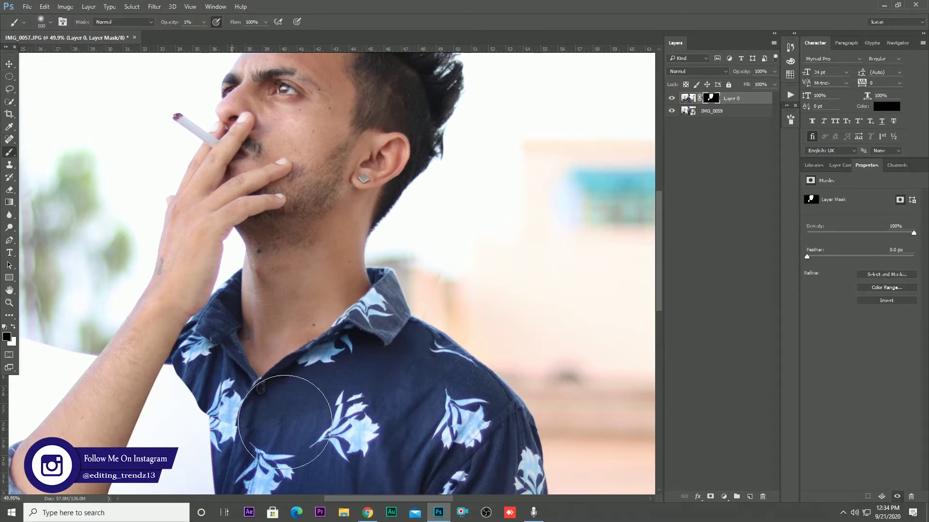
key(bracketleft)
key(bracketleft)
key(bracketleft)
key(bracketleft)
key(bracketleft)
click(205, 23)
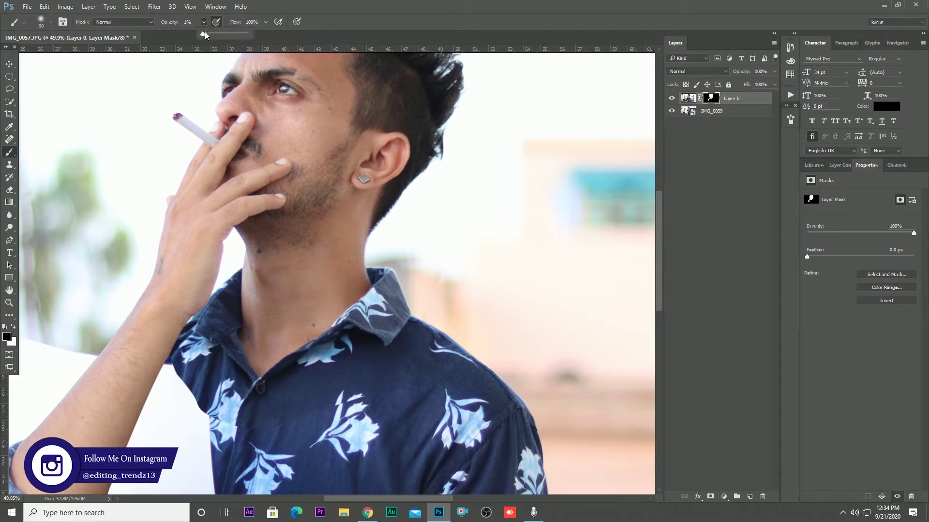
drag(207, 33, 225, 33)
click(209, 411)
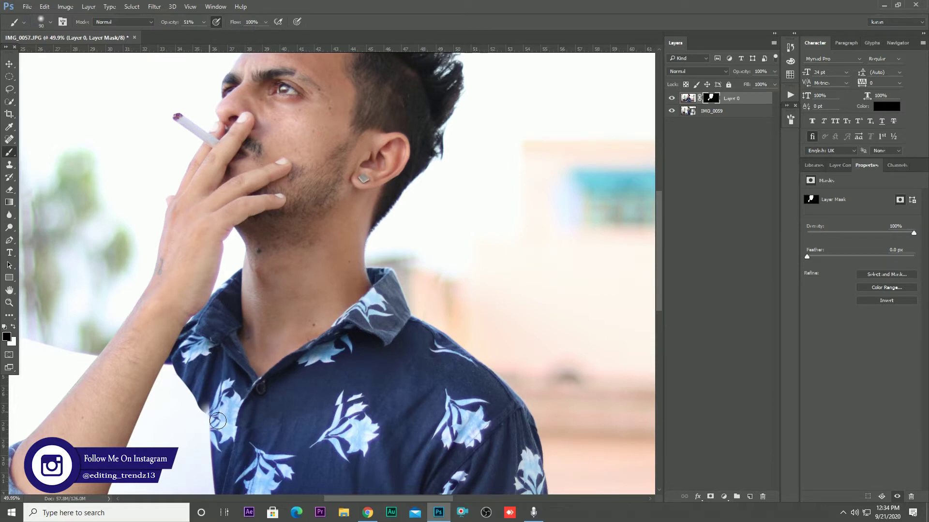
mouse_move(210, 415)
mouse_down()
mouse_move(186, 383)
mouse_move(209, 406)
mouse_move(191, 378)
mouse_up()
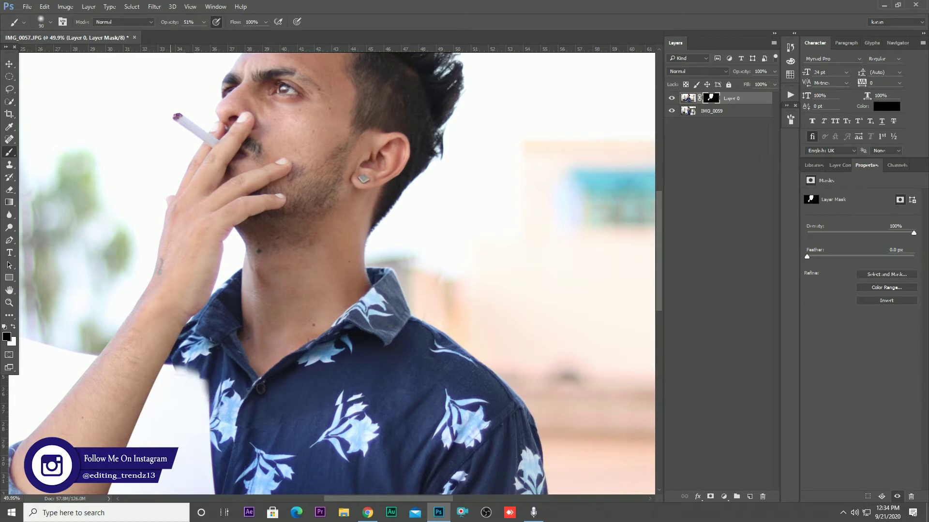
- Lower the brush opacity to 21% and paint out the remaining hard mask edge at the paper's upper corner and chest
click(204, 22)
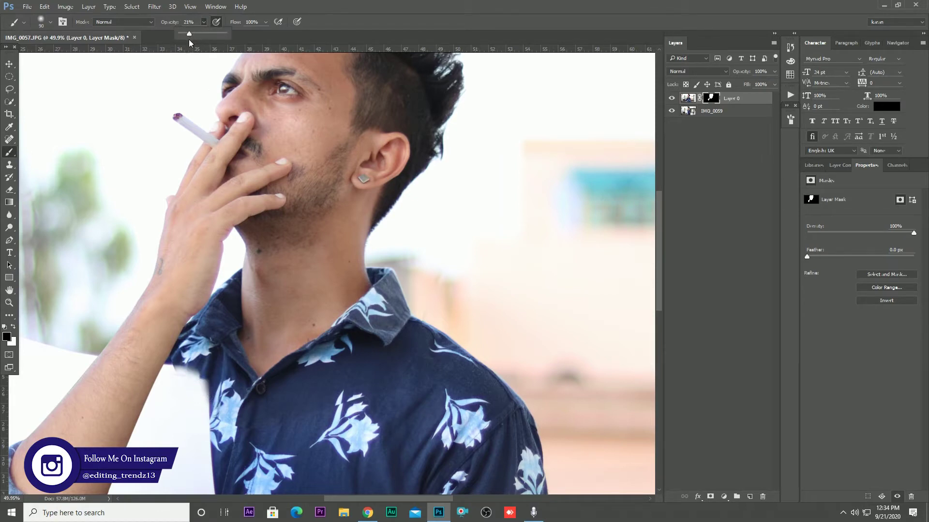
click(203, 390)
mouse_move(193, 385)
mouse_down()
mouse_move(174, 369)
mouse_move(186, 380)
mouse_move(203, 376)
mouse_move(190, 382)
mouse_move(217, 370)
mouse_move(208, 380)
mouse_move(176, 375)
mouse_move(217, 394)
mouse_move(227, 427)
mouse_move(247, 433)
mouse_move(235, 418)
mouse_move(248, 429)
mouse_move(262, 424)
mouse_up()
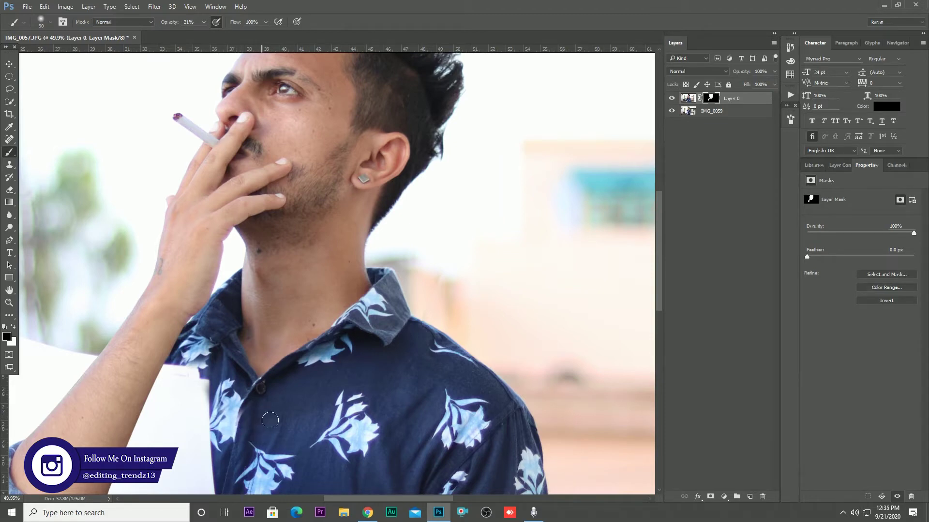
- Enlarge the brush to 60 and touch up the mask in black where the collar flower meets the paper's top edge
key(bracketright)
key(bracketright)
key(bracketright)
key(bracketright)
key(bracketright)
key(bracketright)
key(bracketright)
key(x)
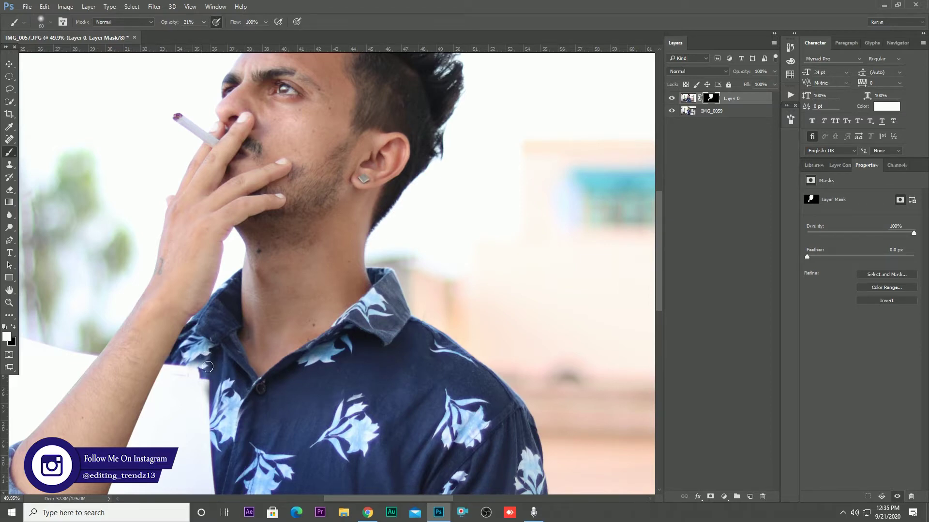
key(x)
mouse_move(205, 364)
mouse_down()
mouse_move(195, 361)
mouse_move(208, 361)
mouse_up()
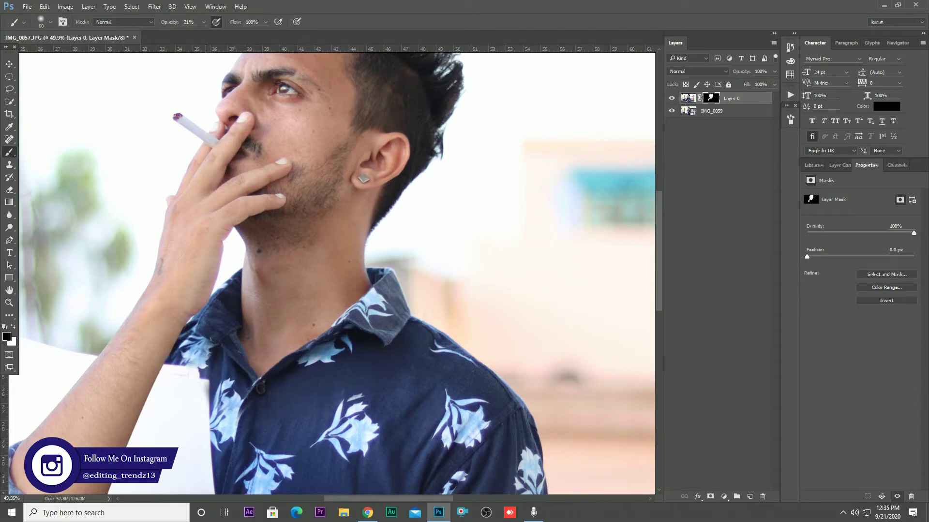
drag(191, 359, 195, 363)
click(196, 365)
- Toggle Layer 0's visibility on the whole image to check how the head and arm blend with the base photo
scroll(412, 339, down, 3)
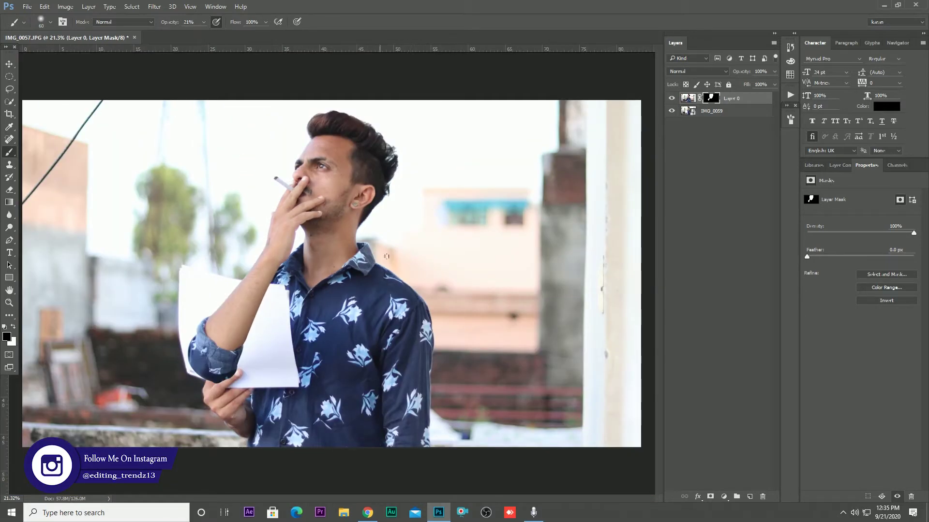
click(673, 98)
click(672, 98)
click(673, 98)
click(672, 98)
click(672, 98)
click(672, 99)
- Lasso the button placket edge and flower below the collar on Layer 0's image and copy it to a new layer
click(688, 98)
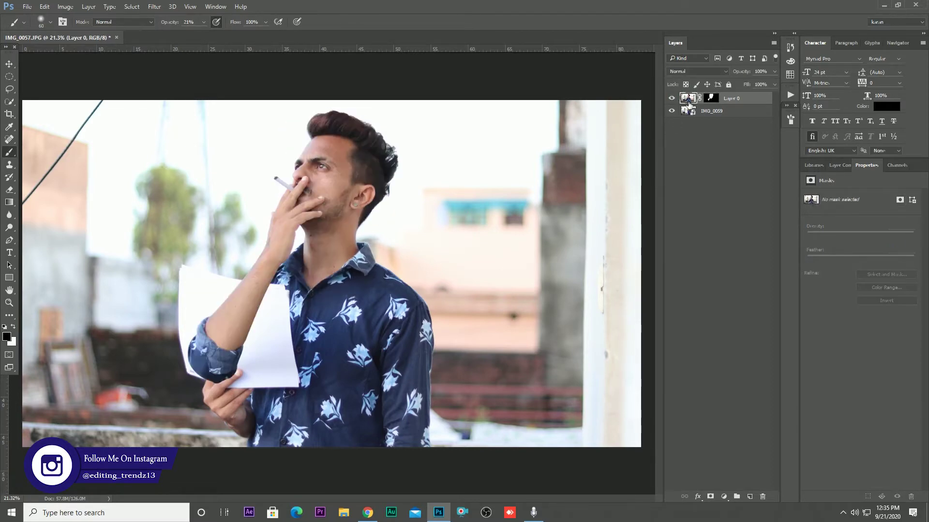
click(9, 89)
scroll(293, 306, up, 6)
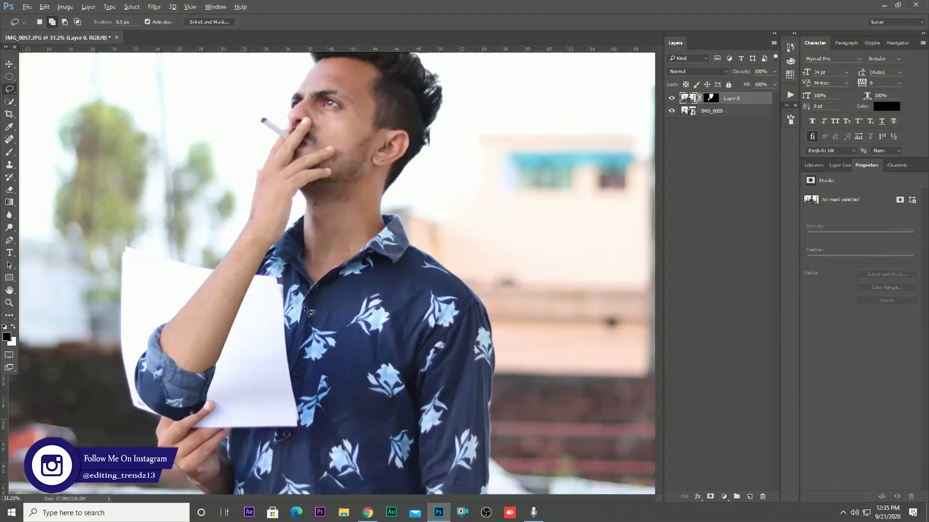
mouse_move(294, 279)
mouse_down()
mouse_move(337, 256)
mouse_move(331, 311)
mouse_move(313, 341)
mouse_move(291, 355)
mouse_move(277, 336)
mouse_move(290, 280)
mouse_up()
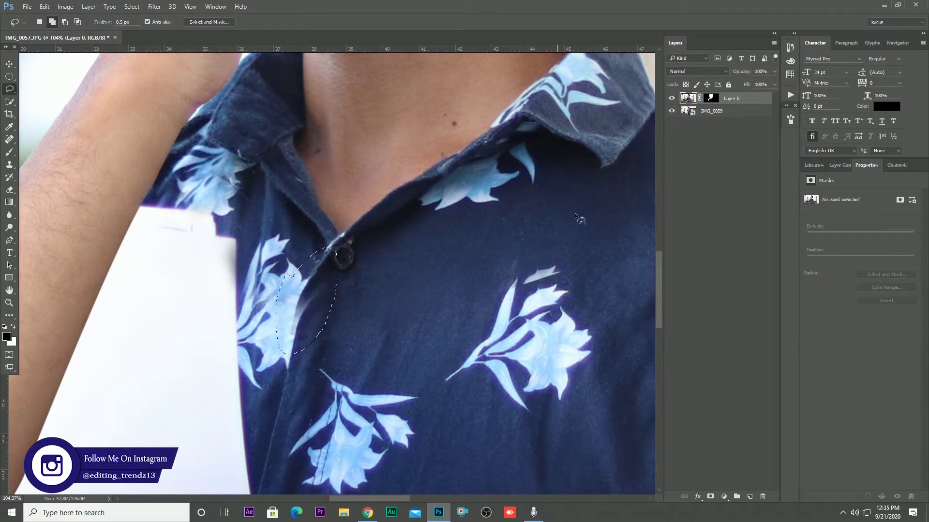
key(ctrl+j)
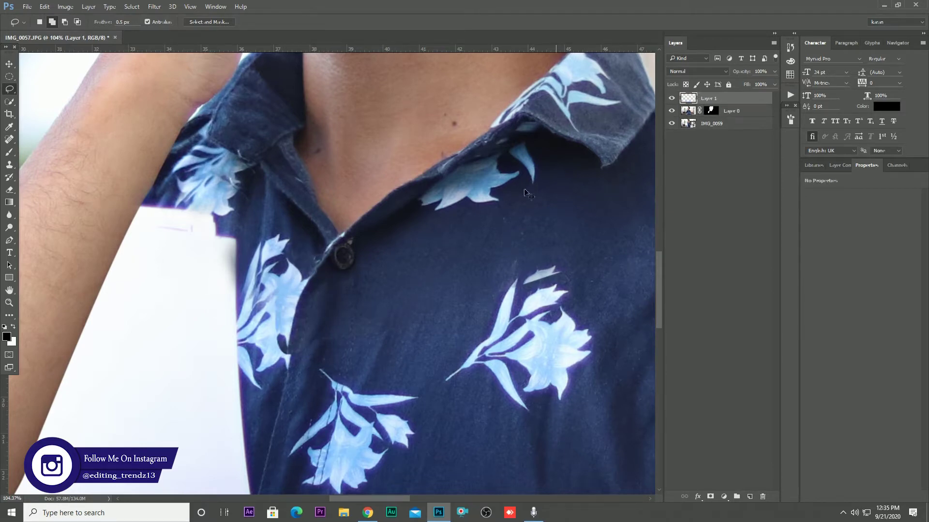
- Rotate and shift the copied placket patch slightly with Free Transform so it follows the shirt opening
key(ctrl+t)
drag(393, 224, 387, 217)
drag(334, 283, 333, 288)
key(Return)
key(l)
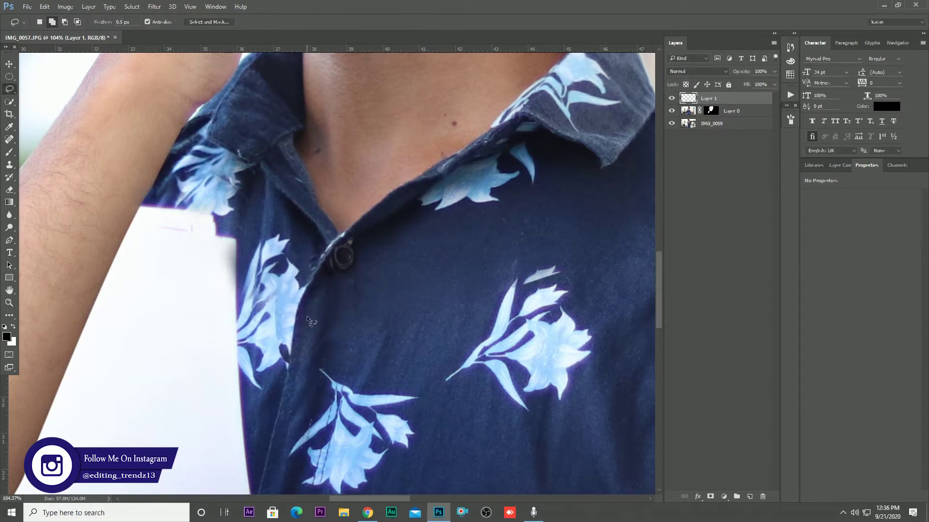
- Add a layer mask to Layer 1 and brush black at 21% opacity over the patch's lower edge to blend it
click(9, 152)
click(711, 497)
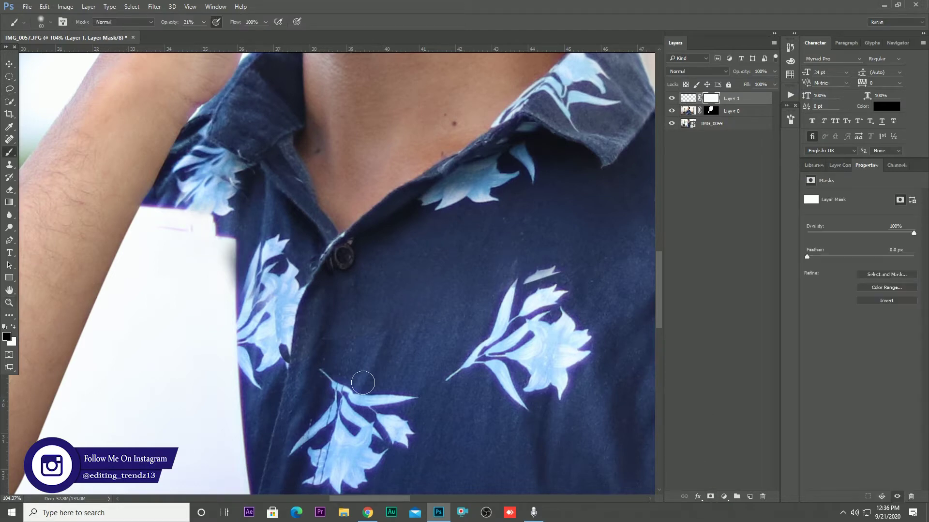
key(bracketright)
key(bracketleft)
mouse_move(288, 340)
mouse_down()
mouse_move(265, 357)
mouse_move(301, 373)
mouse_up()
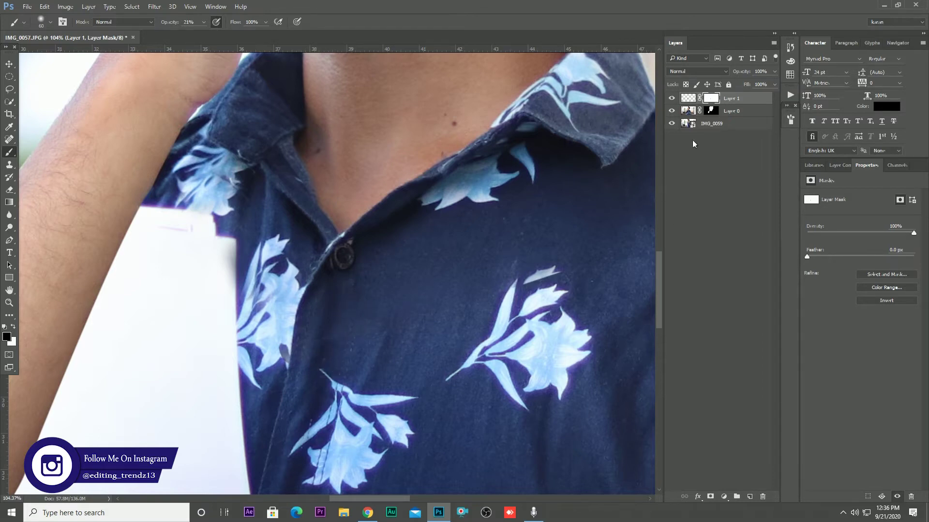
- Toggle Layer 1's visibility to compare the placket with and without the patch
click(672, 100)
click(672, 100)
click(672, 100)
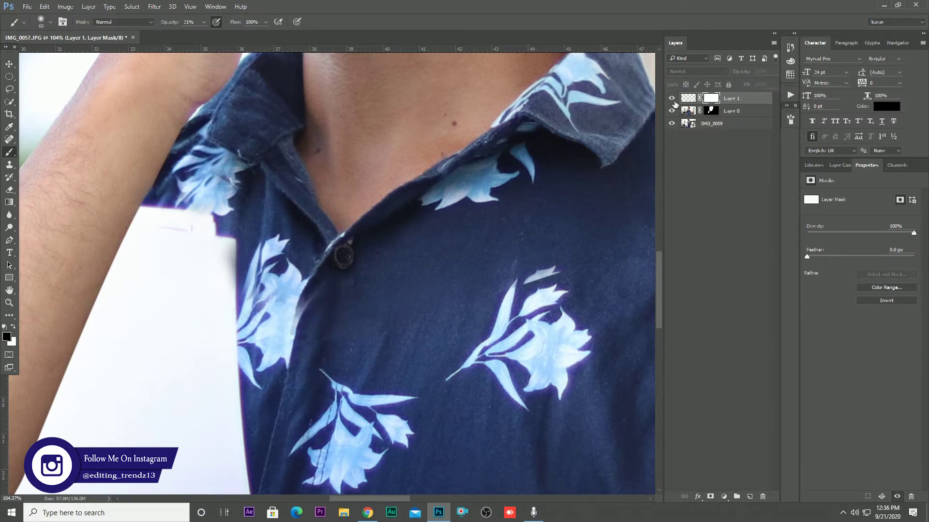
click(672, 100)
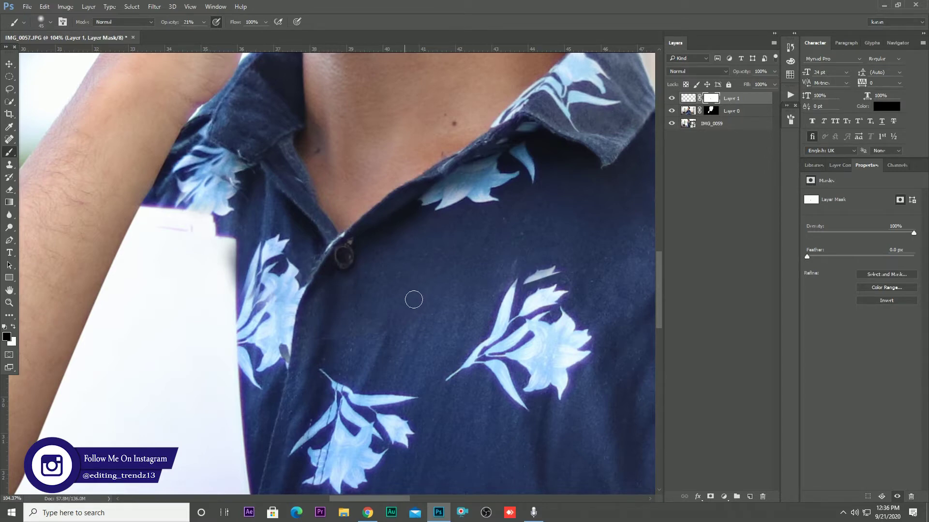
- Brush black at 21% opacity on Layer 0's mask along the paper's upper edge beside the shirt
click(672, 111)
key(alt+bracketleft)
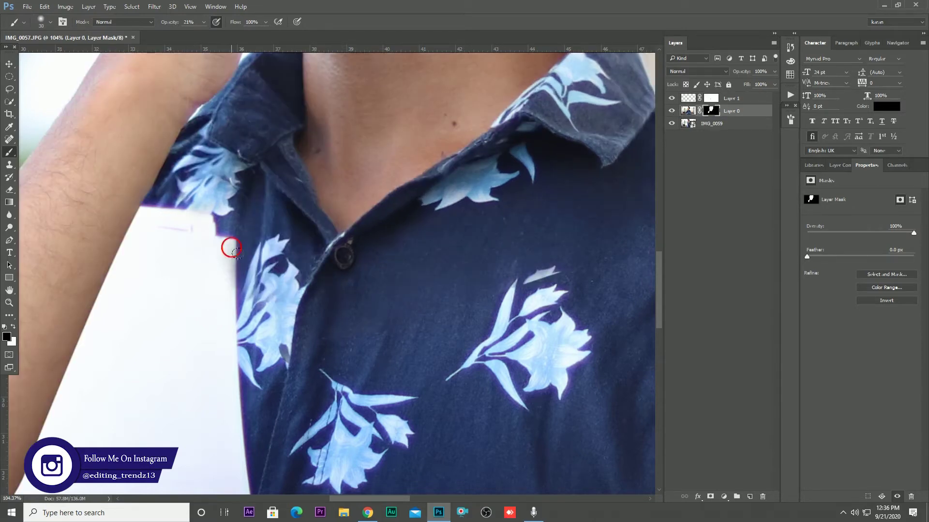
drag(237, 252, 234, 284)
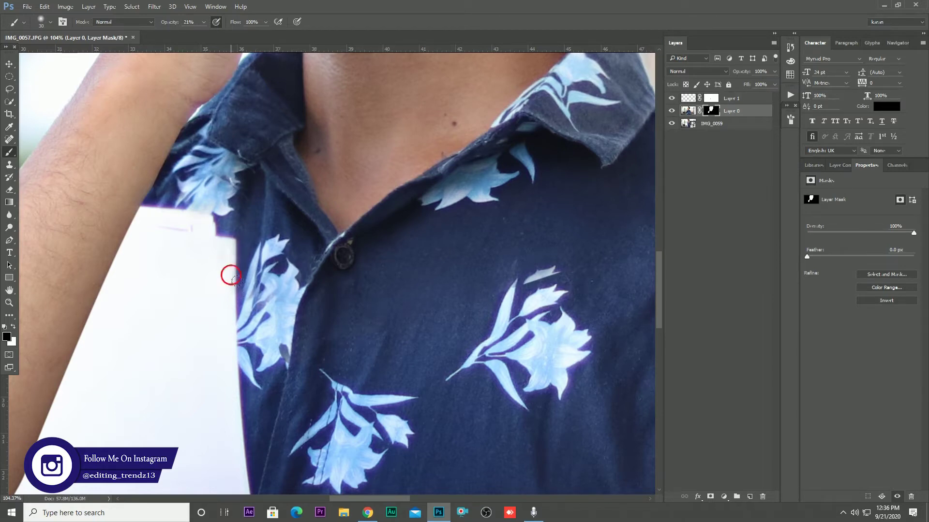
key(ctrl+0)
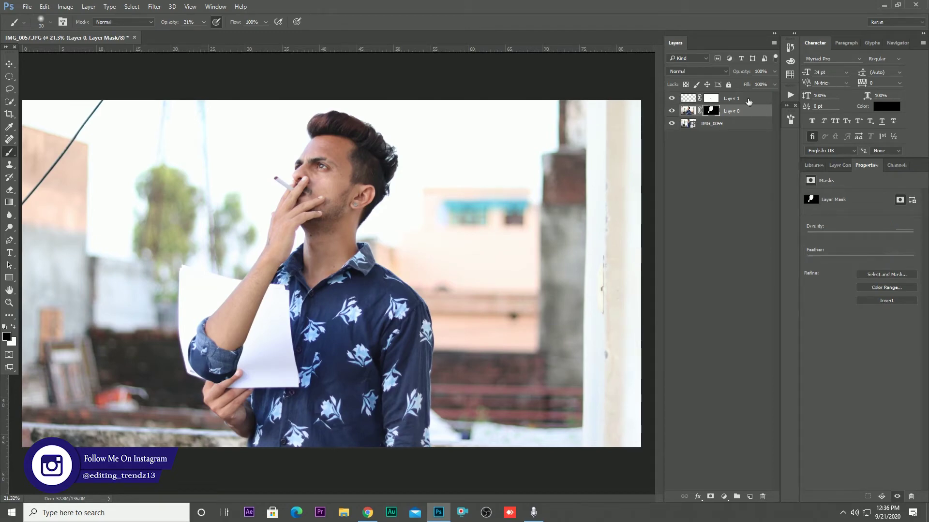
- Group Layer 1 with Layer 0 and stamp the group into a merged copy above it
shift+click(740, 100)
key(ctrl+g)
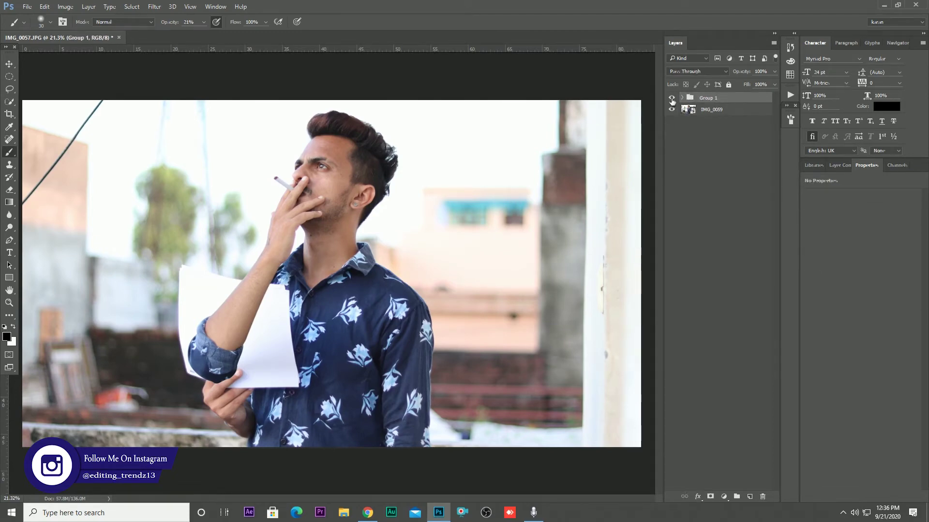
click(672, 99)
click(671, 98)
key(ctrl+alt+e)
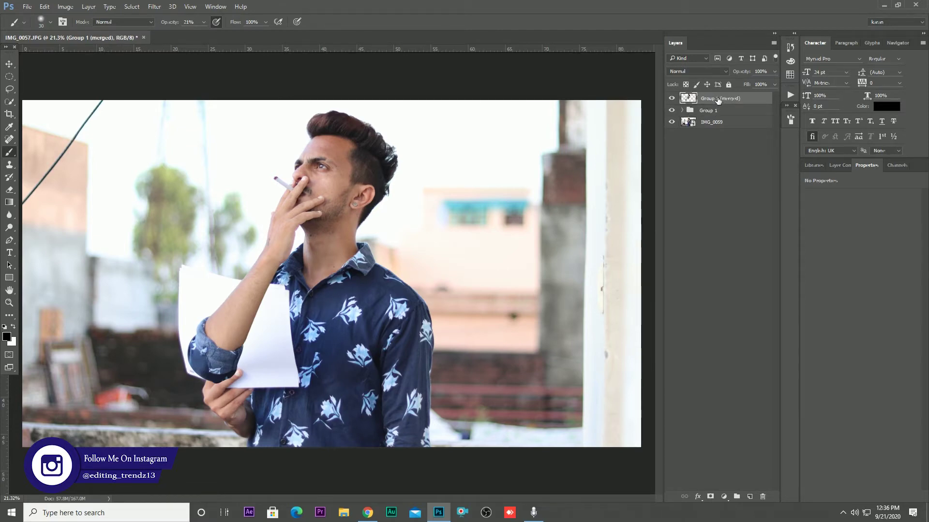
- Set the merged copy's blend mode to Color Dodge and invert its colors
click(690, 72)
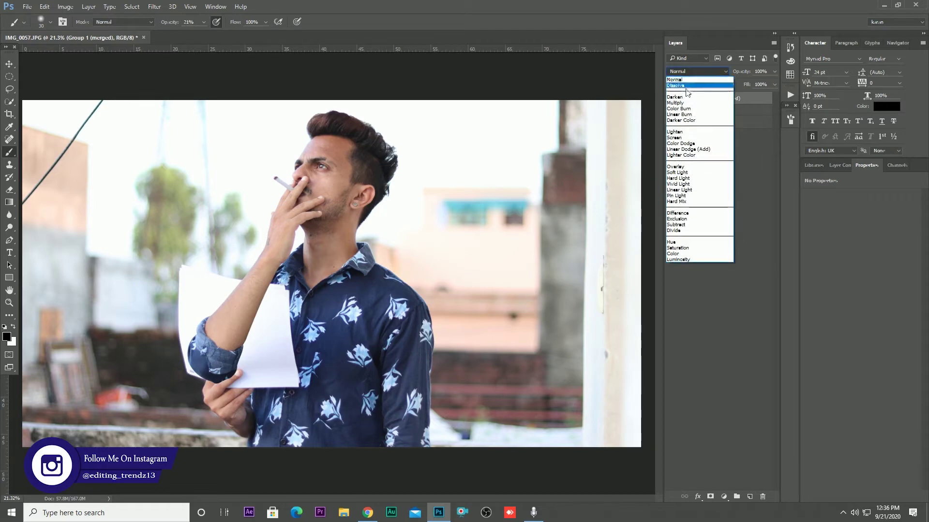
click(680, 144)
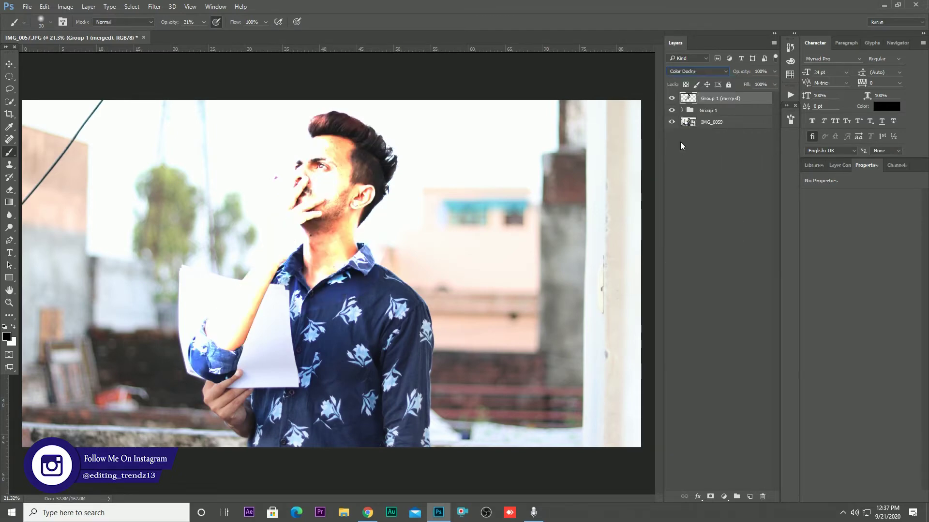
key(ctrl+i)
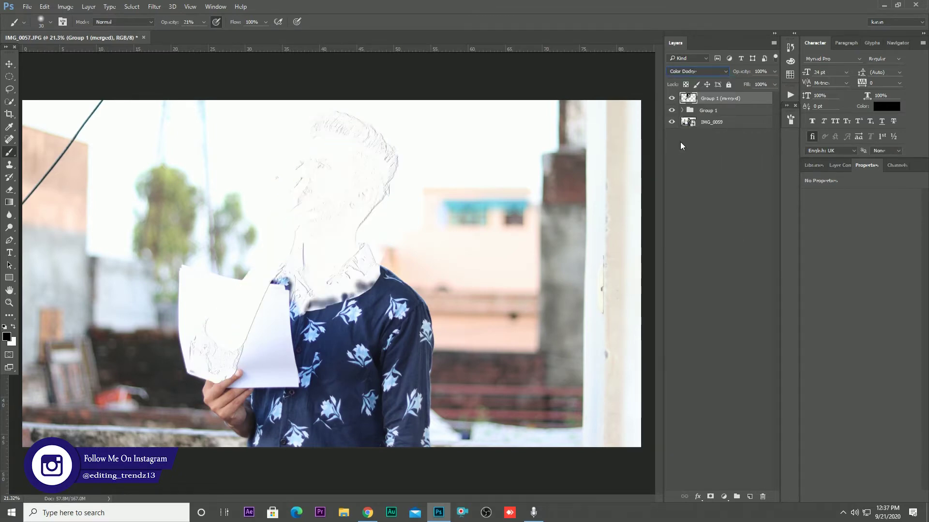
- Apply a Gaussian Blur with a 27.7-pixel radius to the inverted merged copy
click(156, 7)
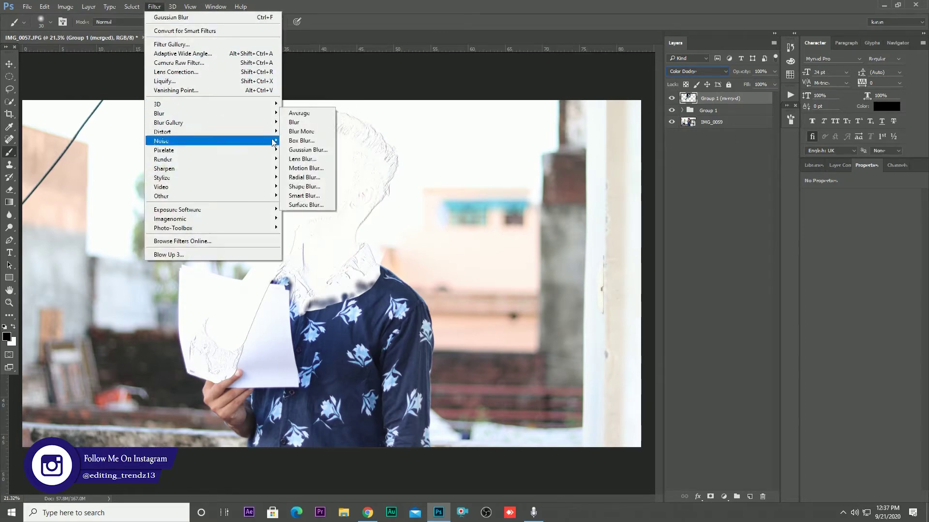
click(308, 150)
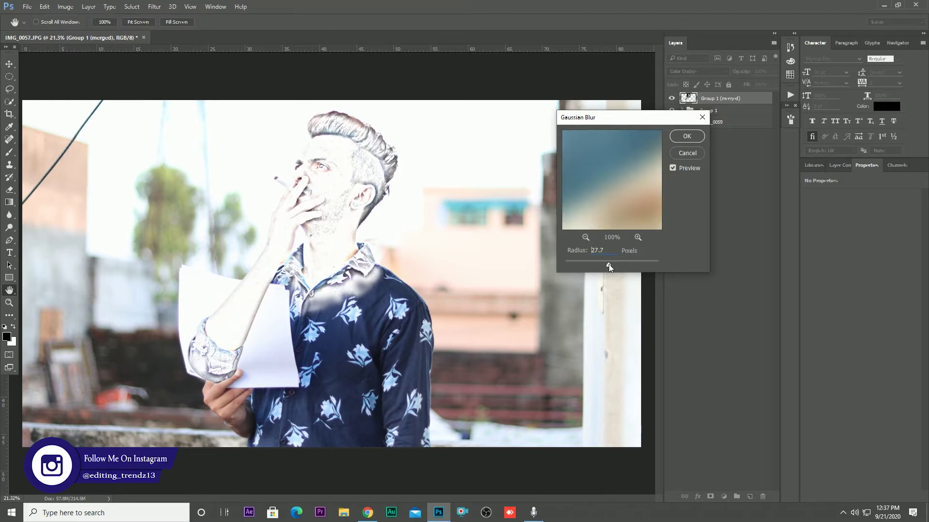
click(687, 136)
key(b)
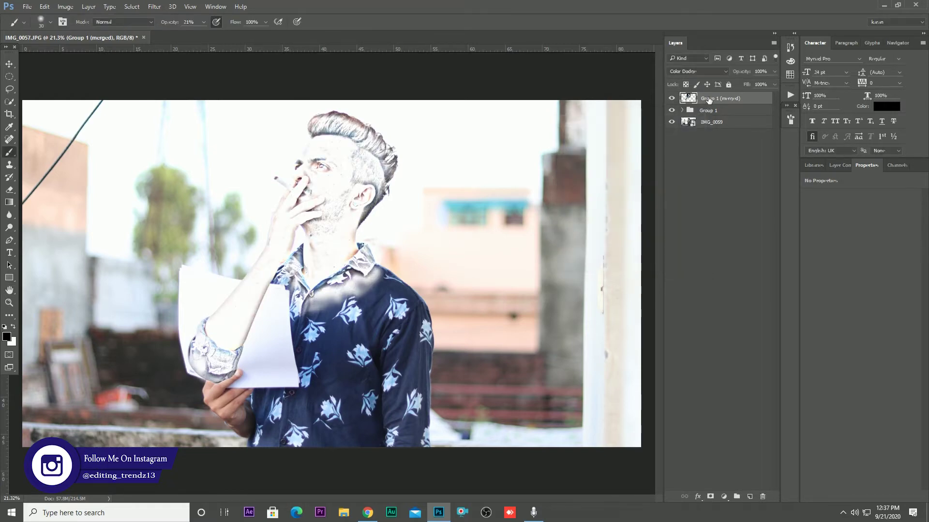
- Add a black mask to the merged copy and paint white at 61% opacity over the sleeve and lower forearm to reveal the sketch effect
alt+click(710, 496)
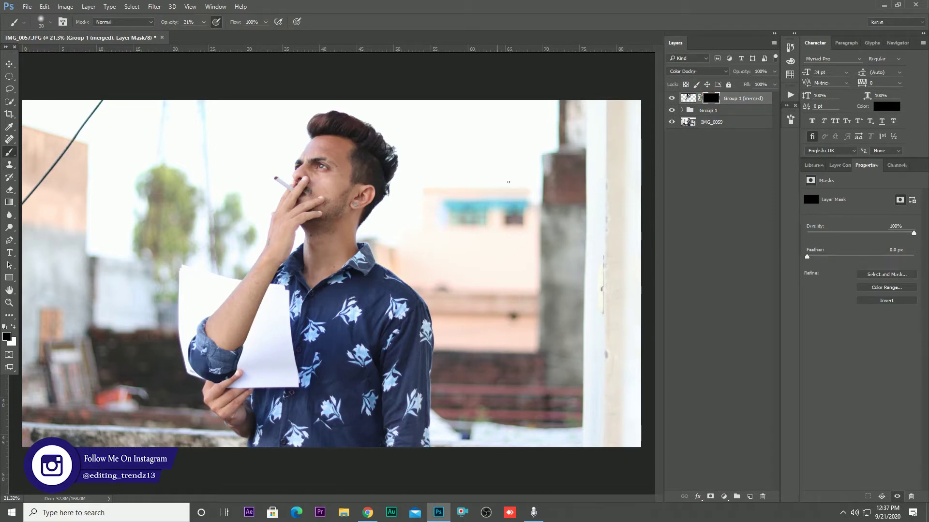
key(x)
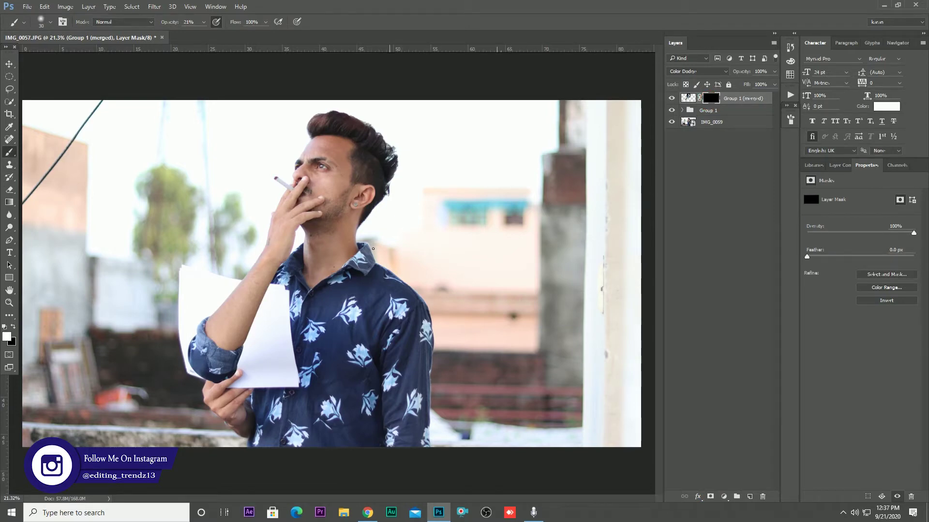
click(204, 22)
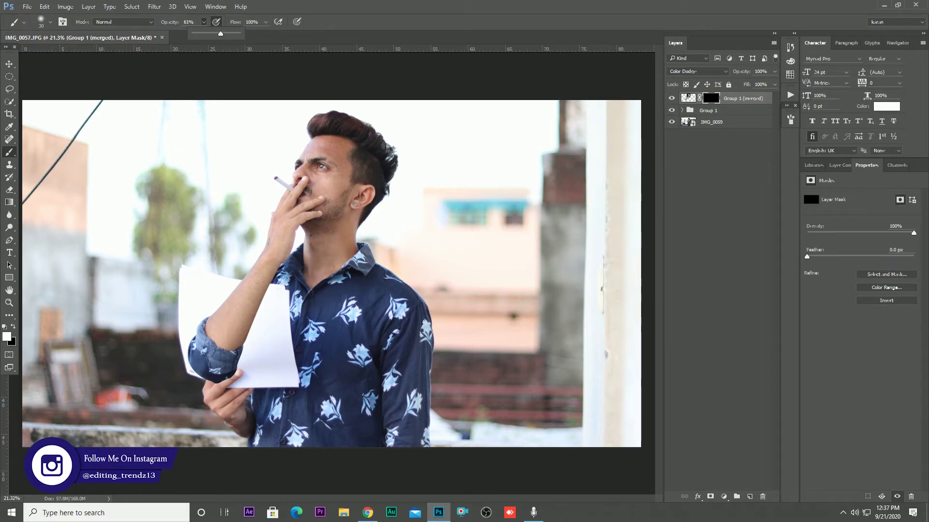
click(224, 349)
key(bracketright)
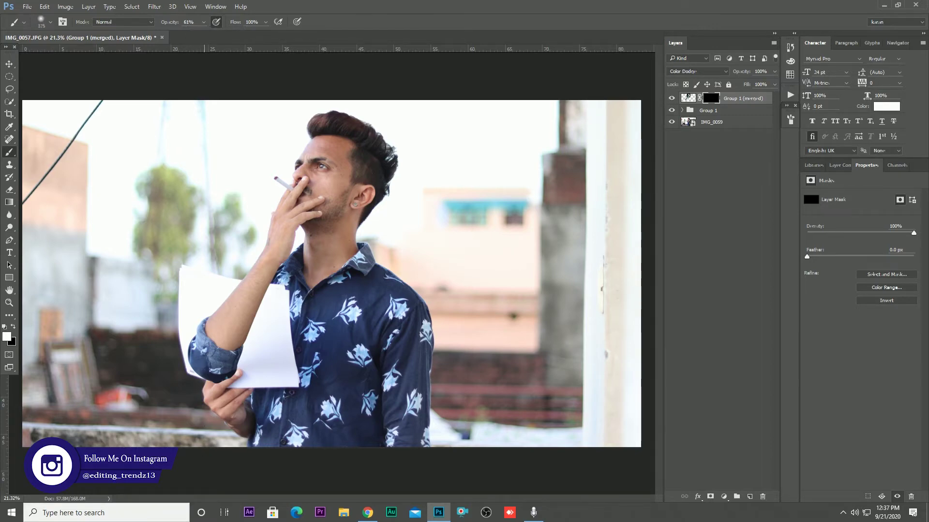
mouse_move(218, 362)
mouse_down()
mouse_move(208, 357)
mouse_move(245, 371)
mouse_up()
key(bracketright)
key(bracketright)
key(bracketright)
key(bracketleft)
key(bracketleft)
key(bracketleft)
drag(241, 327, 241, 317)
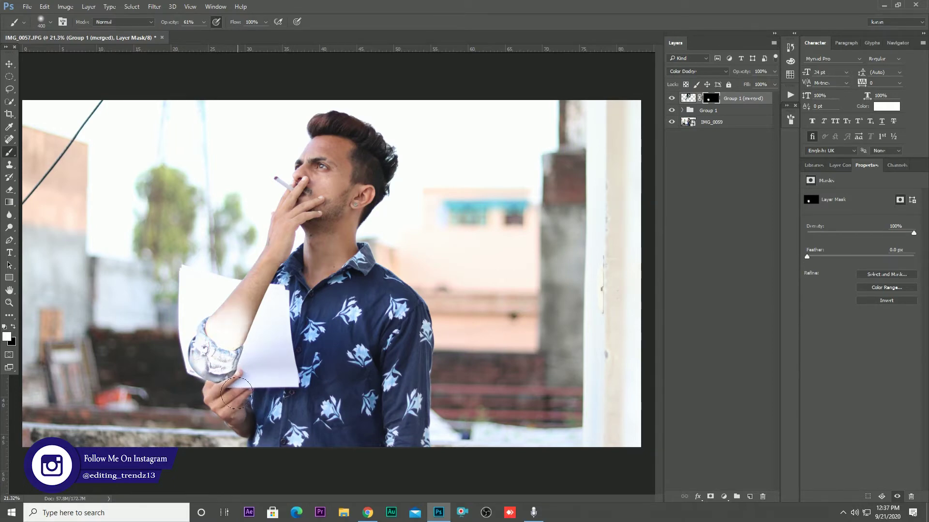
mouse_move(240, 362)
mouse_down()
mouse_move(234, 337)
mouse_move(238, 369)
mouse_move(224, 350)
mouse_move(261, 349)
mouse_move(256, 372)
mouse_move(264, 326)
mouse_move(236, 346)
mouse_move(213, 389)
mouse_move(216, 367)
mouse_move(245, 390)
mouse_up()
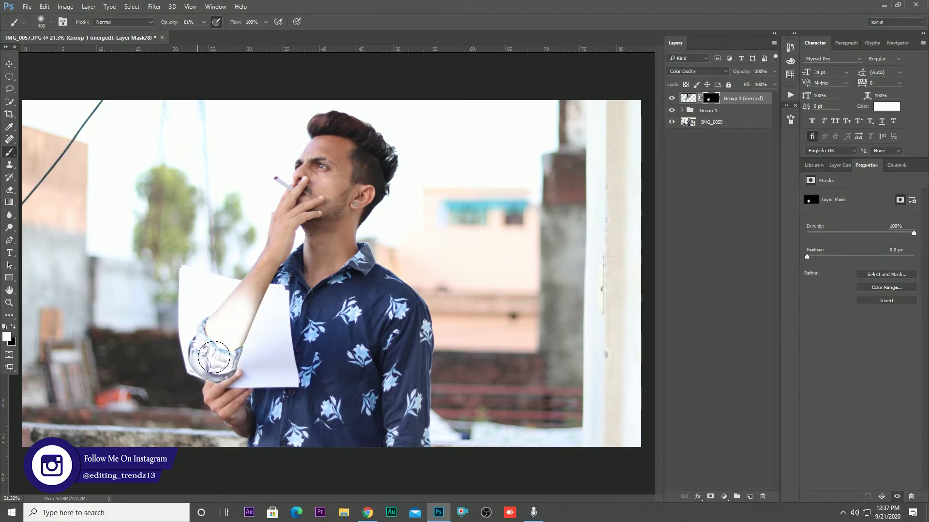
mouse_move(214, 357)
mouse_down()
mouse_move(230, 382)
mouse_move(249, 372)
mouse_move(218, 384)
mouse_move(219, 344)
mouse_up()
mouse_move(237, 386)
mouse_down()
mouse_move(183, 341)
mouse_move(211, 378)
mouse_up()
- Add a white mask to Group 1 and set the bristle brush to a 62° angle, 700 px size and 17% opacity
click(710, 111)
click(710, 497)
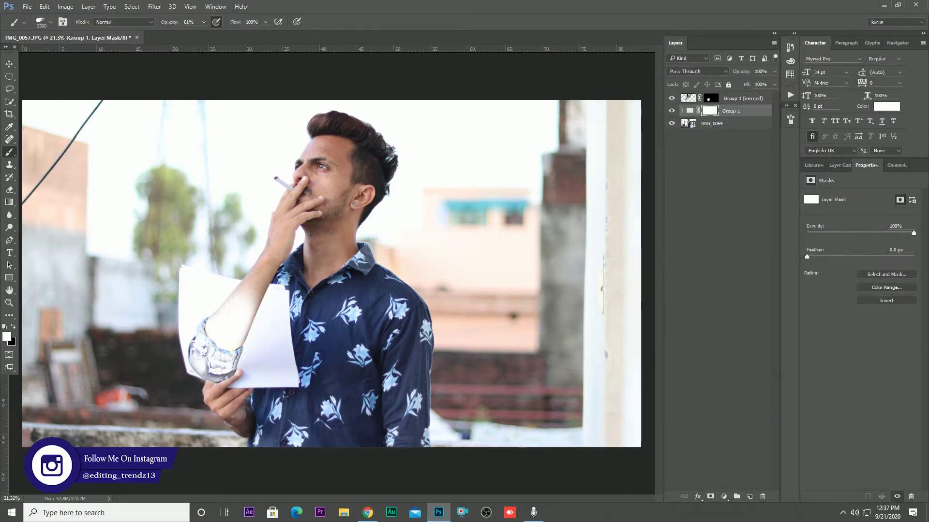
click(790, 121)
drag(768, 242, 757, 223)
key(bracketleft)
key(bracketleft)
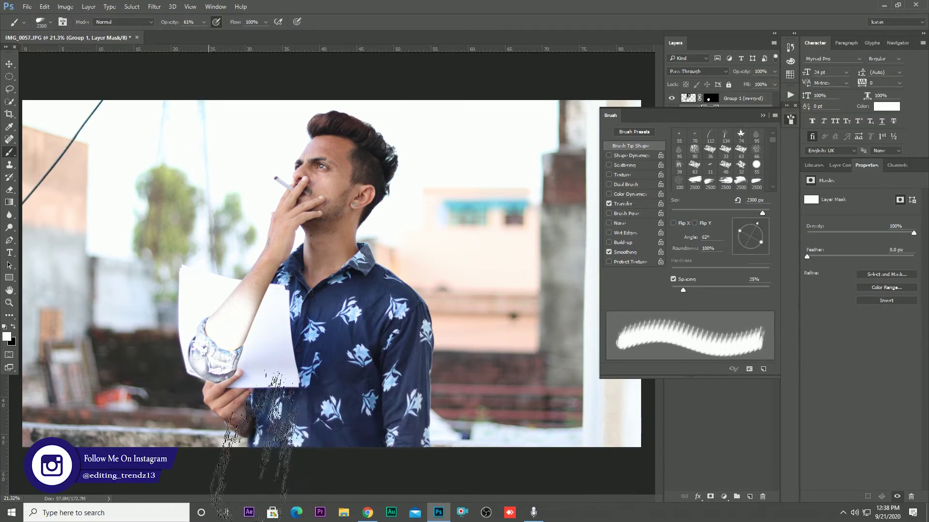
key(bracketleft)
key(bracketleft)
key(bracketleft)
key(bracketleft)
key(bracketleft)
key(bracketleft)
key(bracketleft)
key(bracketleft)
key(bracketleft)
key(bracketleft)
key(bracketleft)
key(bracketleft)
key(bracketleft)
key(bracketleft)
key(bracketleft)
key(bracketleft)
drag(203, 22, 201, 35)
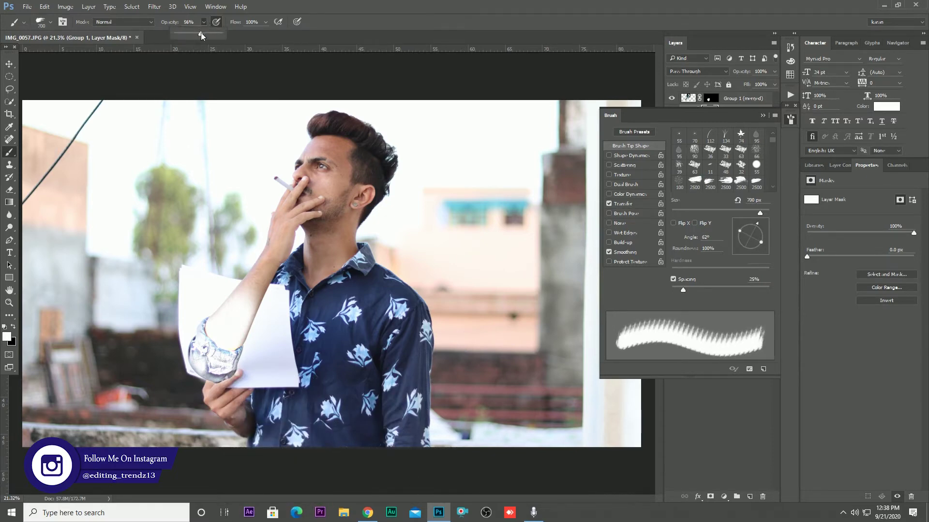
click(225, 369)
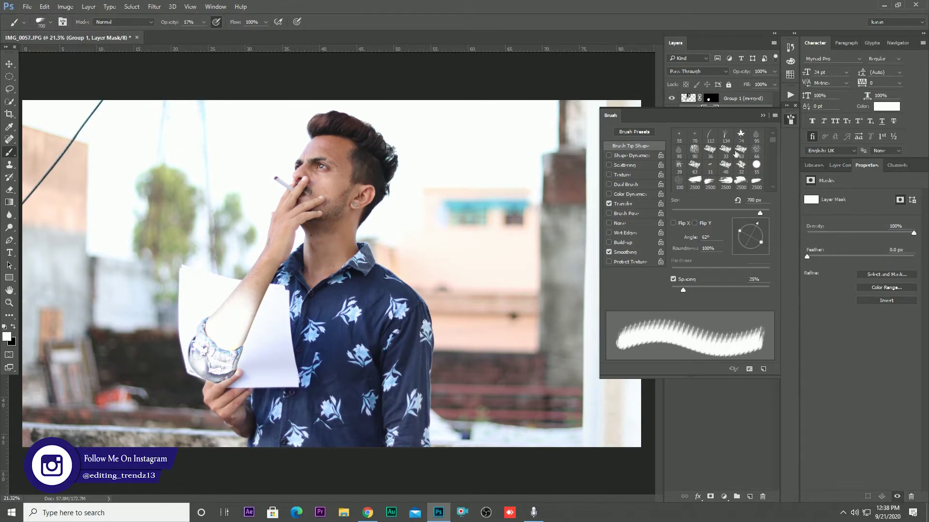
click(769, 115)
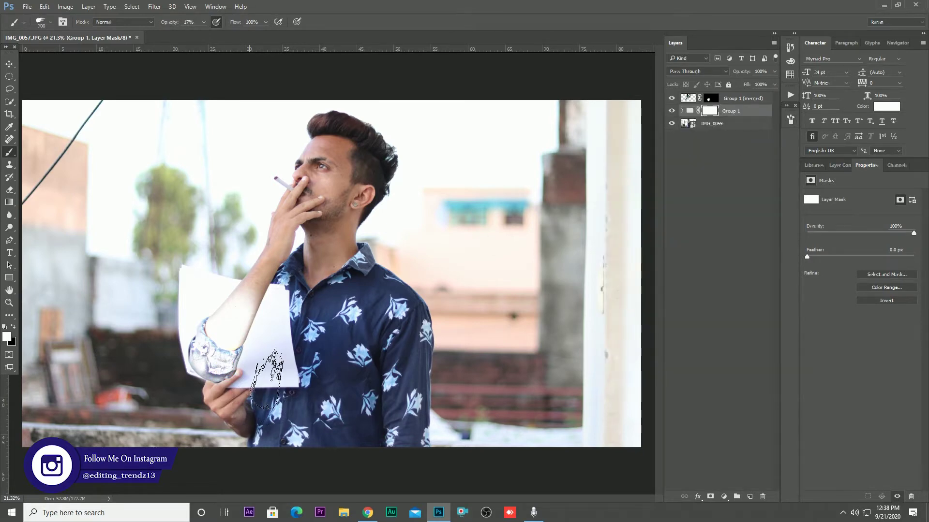
- Brush black on Group 1's mask over the lower part of the rolled sleeve and hide the merged copy
key(x)
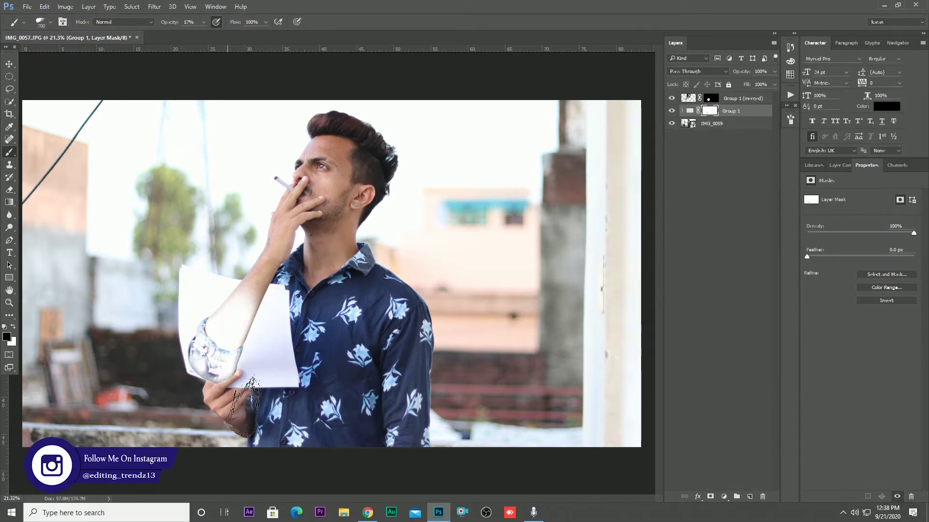
drag(218, 370, 239, 394)
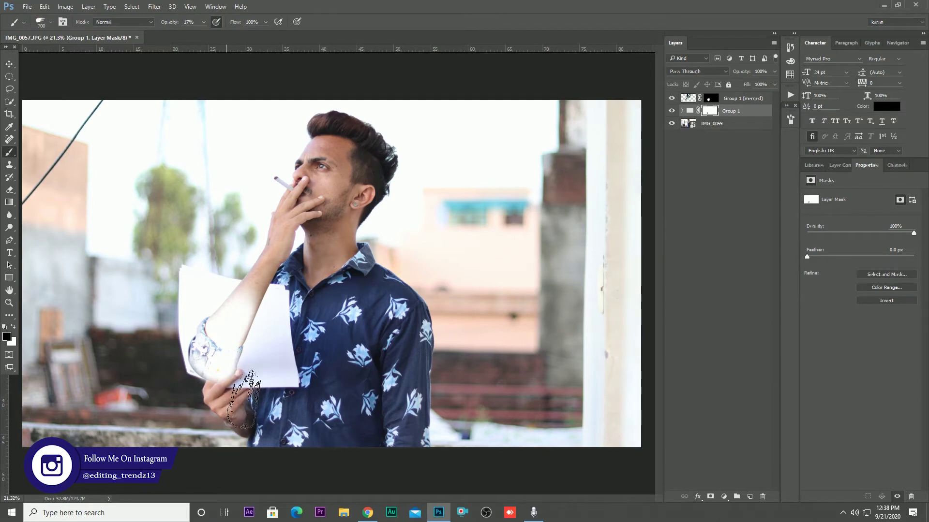
click(674, 99)
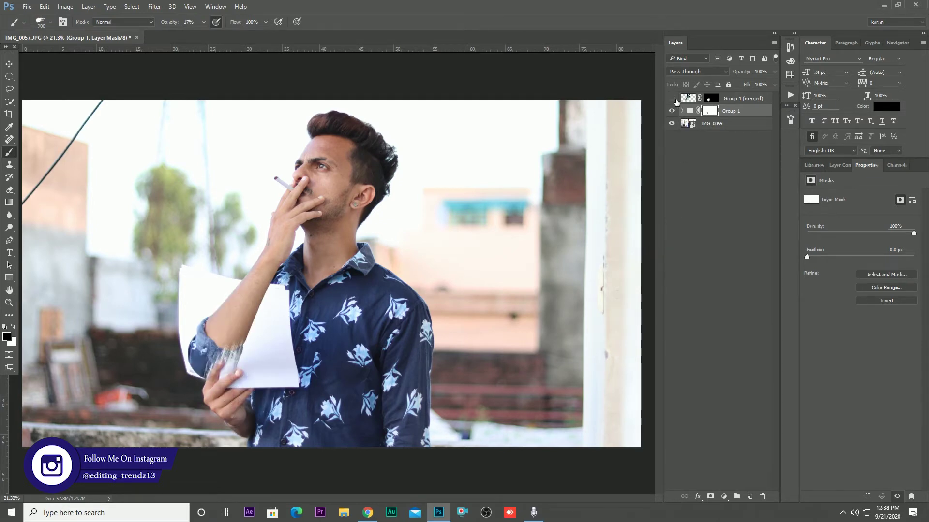
click(673, 99)
click(673, 99)
click(672, 99)
click(672, 98)
- Add more black bristle strokes on Group 1's mask over the sleeve just above the hand holding the paper
mouse_move(218, 383)
mouse_down()
mouse_move(206, 368)
mouse_move(221, 402)
mouse_move(208, 353)
mouse_move(229, 363)
mouse_move(235, 394)
mouse_up()
key(bracketleft)
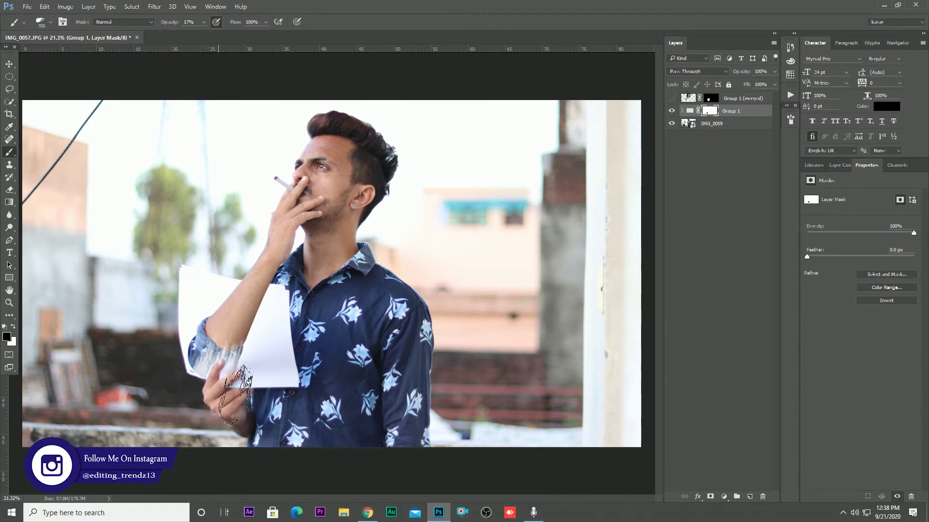
drag(218, 362, 239, 367)
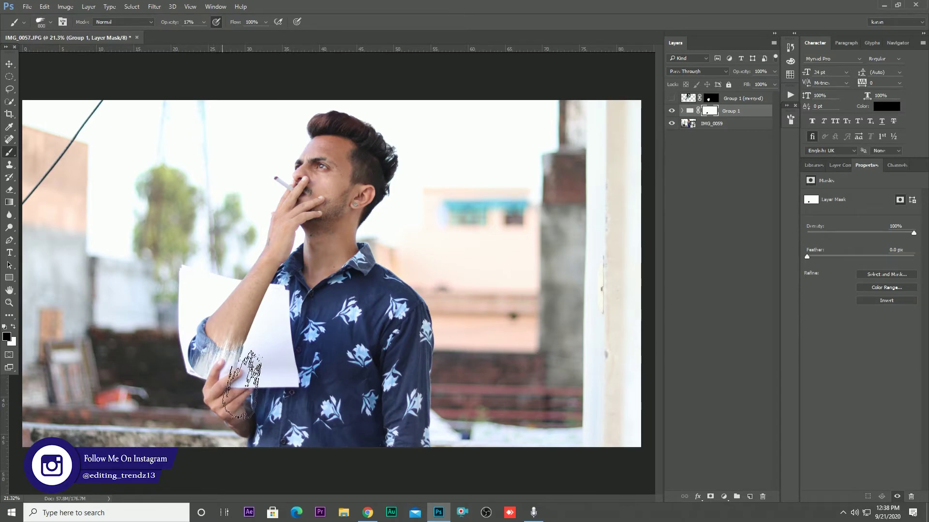
key(bracketright)
key(bracketleft)
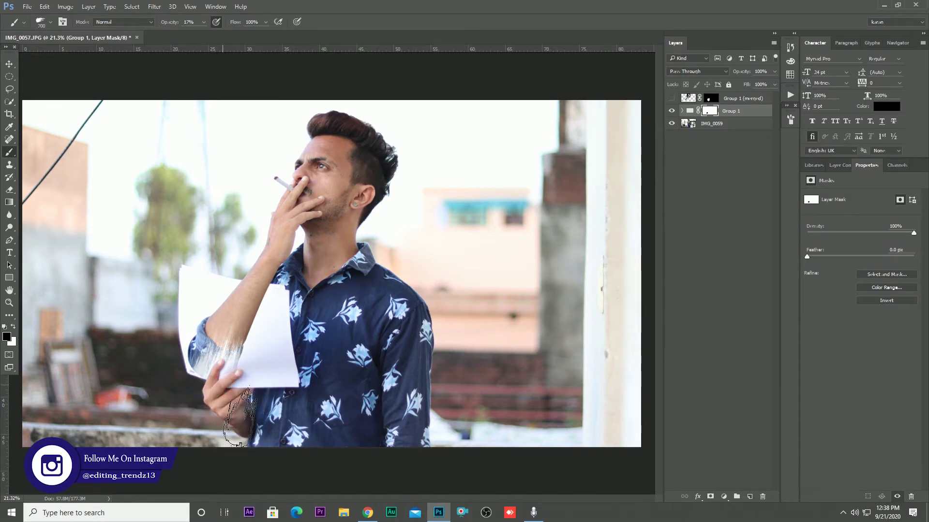
click(234, 415)
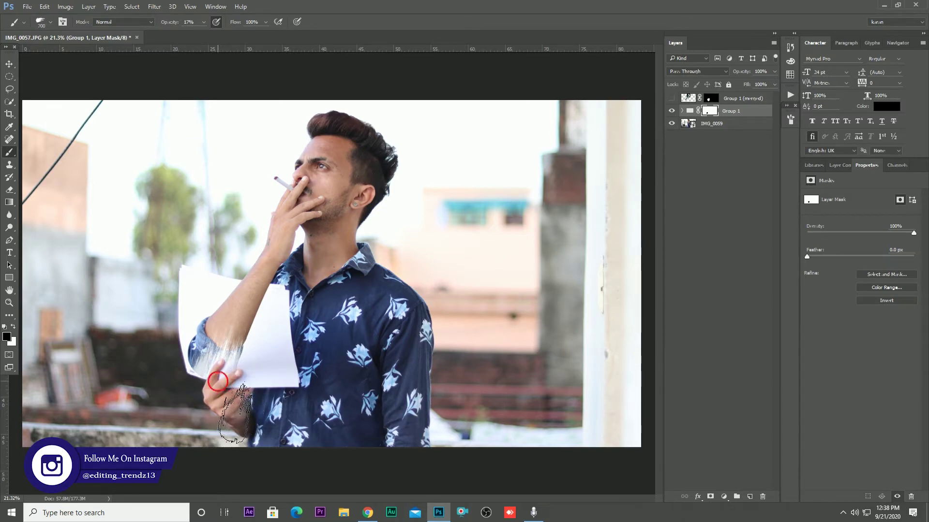
- Rotate the bristle tip to 36°, enlarge it up to 1200 px, and brush away the rest of the sleeve at the elbow
click(790, 120)
drag(761, 228, 764, 229)
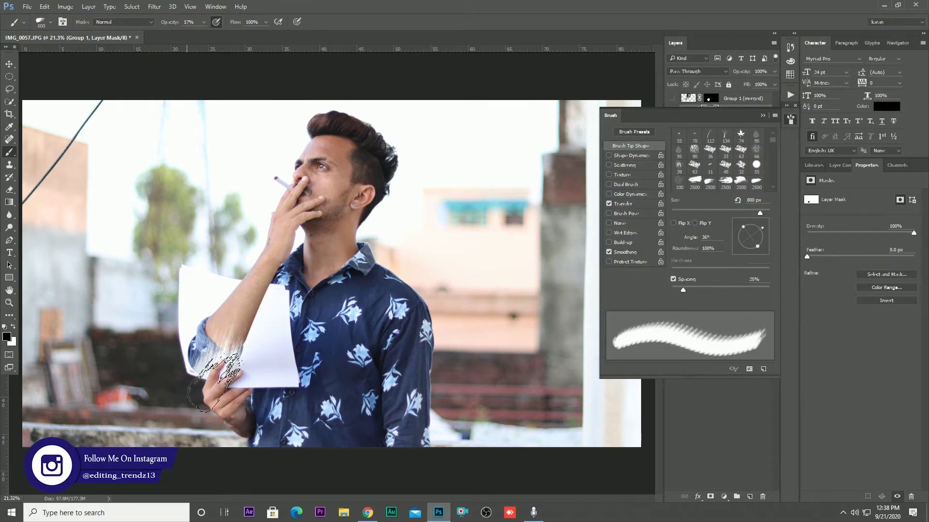
key(bracketright)
key(bracketright)
drag(221, 384, 235, 394)
drag(203, 357, 202, 362)
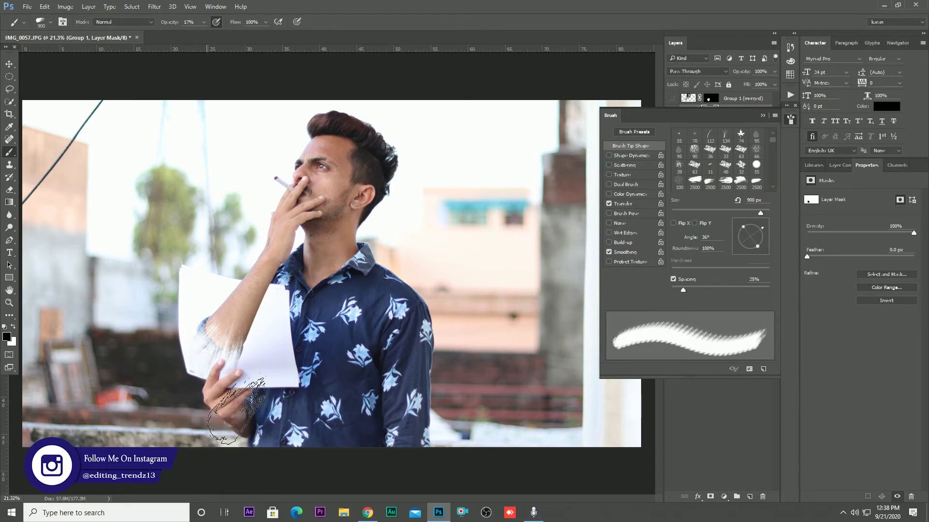
key(bracketright)
key(bracketright)
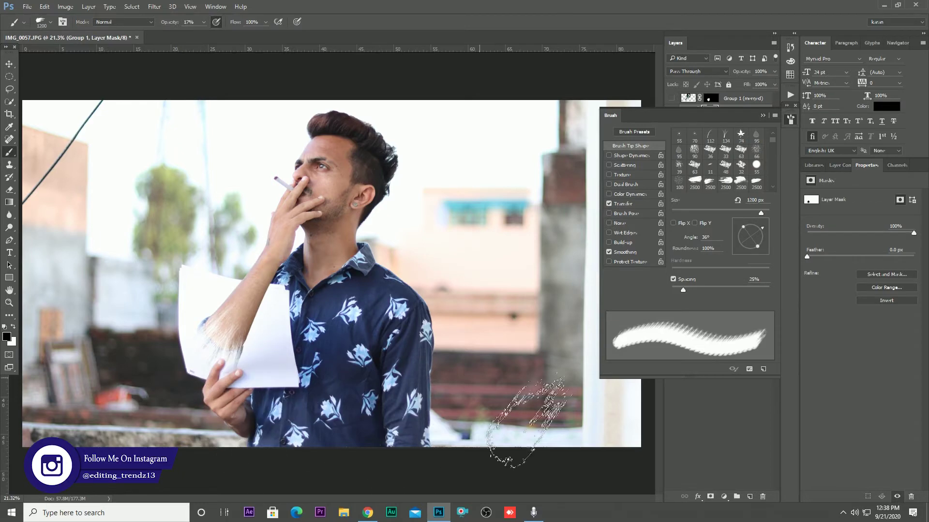
- Set the brush tip's angle to 70°, and make the merged copy of Group 1 visible and active
mouse_move(763, 231)
mouse_down()
mouse_move(744, 219)
mouse_move(755, 221)
mouse_up()
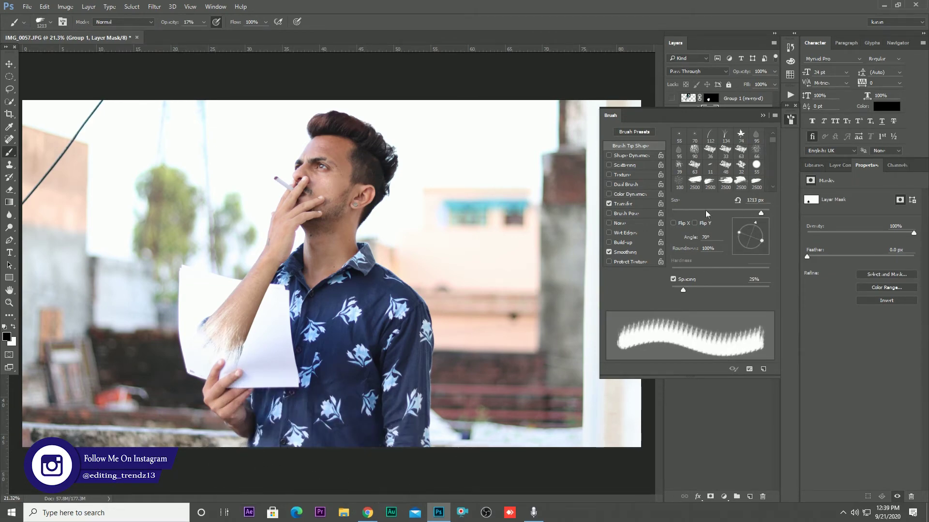
click(762, 116)
click(672, 99)
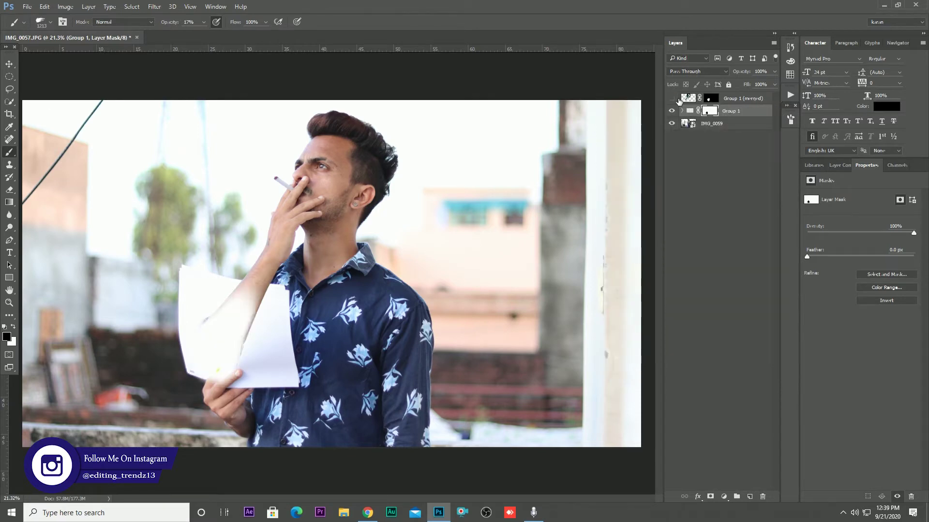
click(677, 99)
click(733, 100)
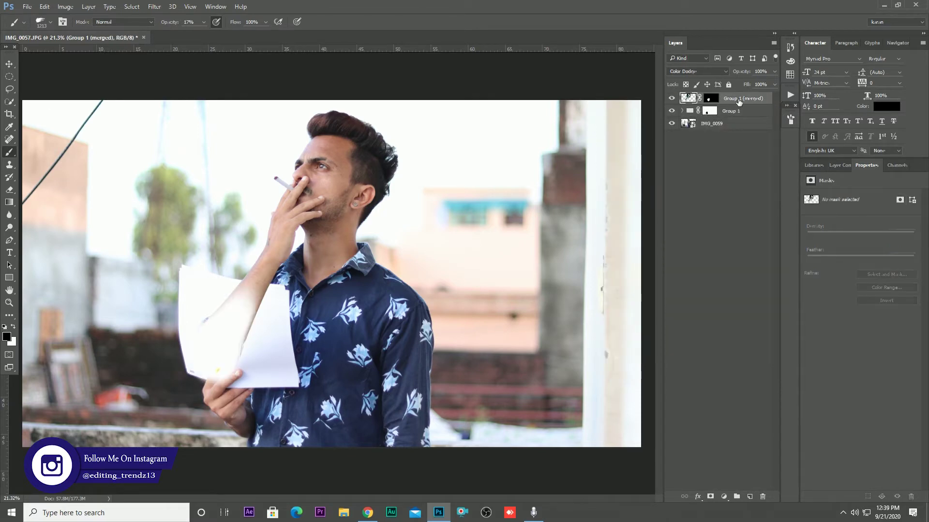
- Try a Hue/Saturation adjustment with Saturation -100 clipped to the merged copy, and delete it
click(725, 501)
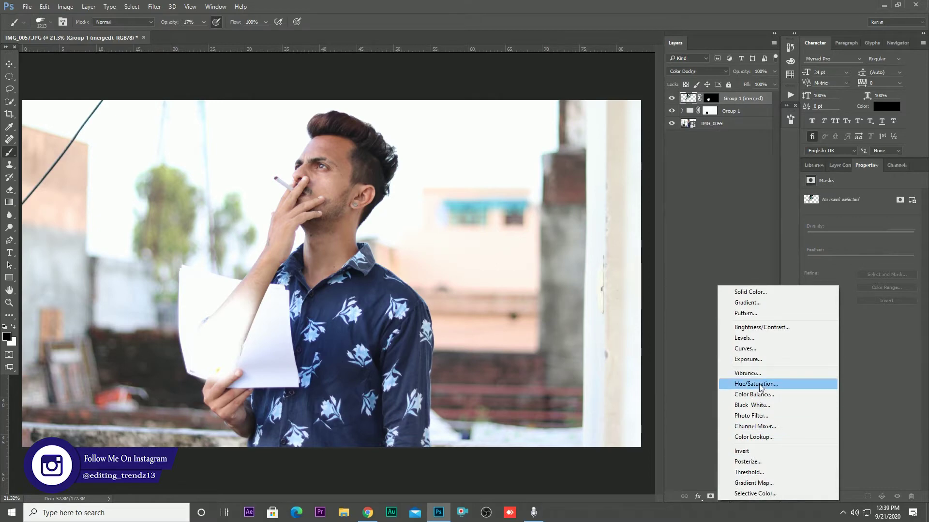
click(745, 385)
drag(859, 246, 793, 255)
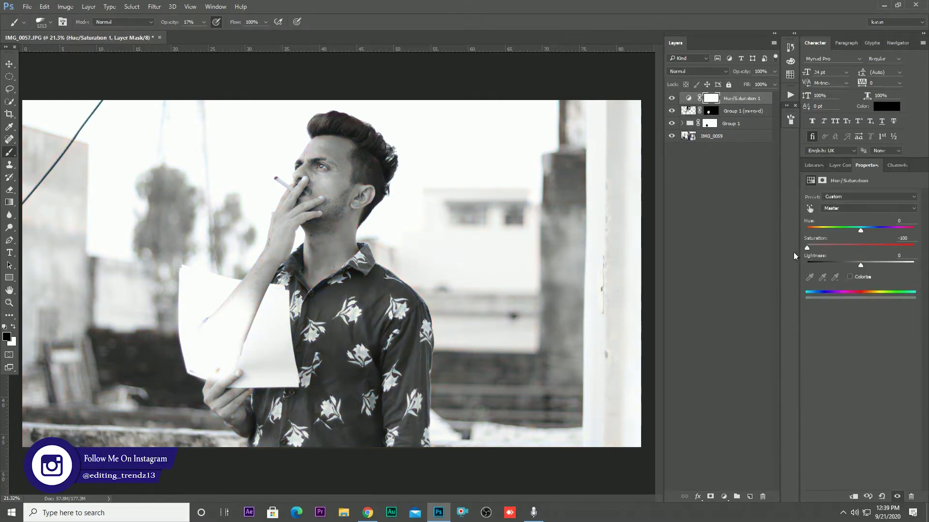
alt+click(742, 111)
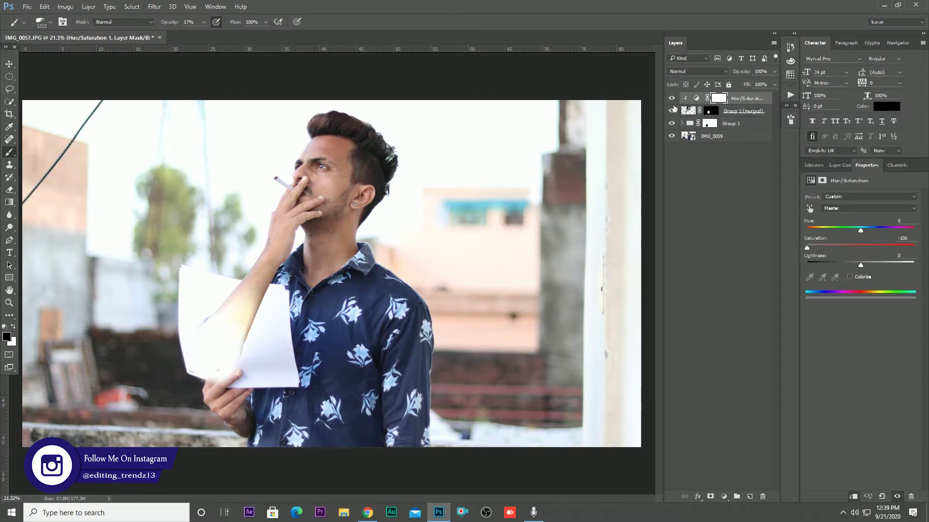
click(676, 103)
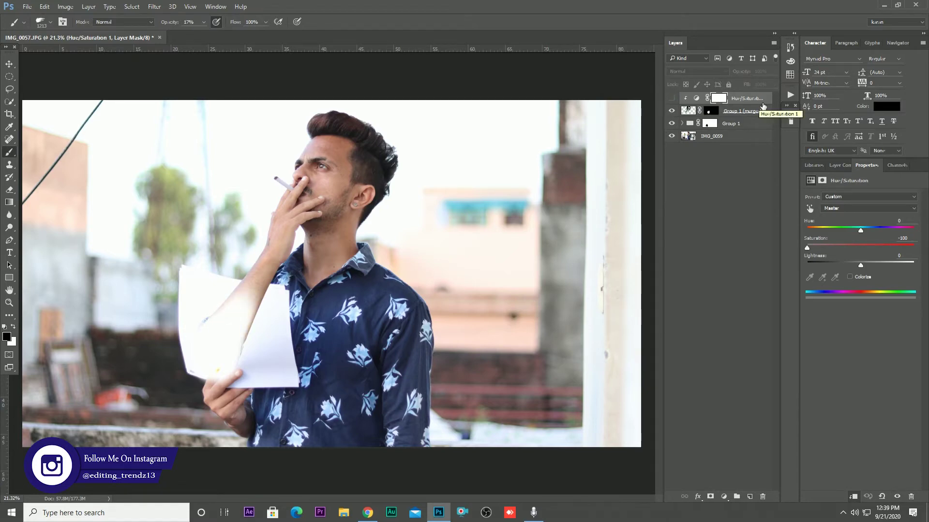
key(Delete)
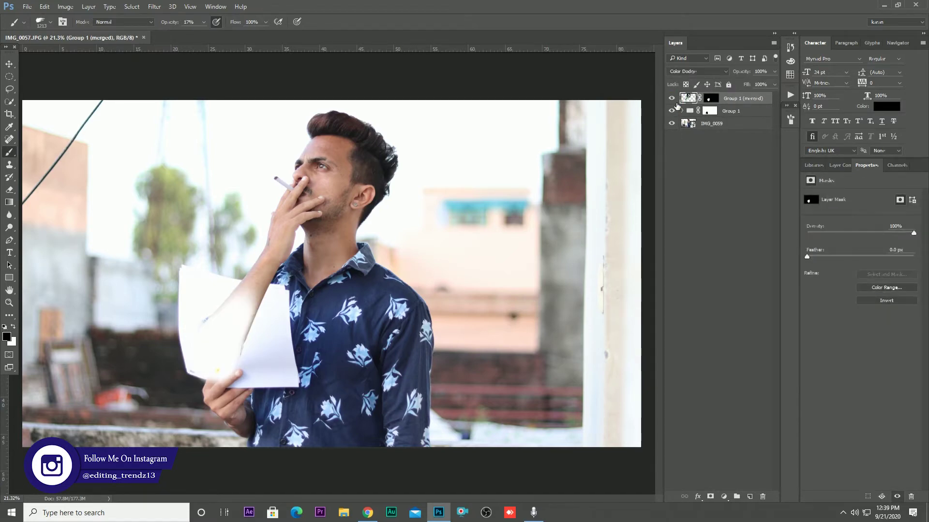
- Reduce the bristle brush to 1100 px and brush black on the merged copy's mask over the fingers and lower forearm
click(710, 103)
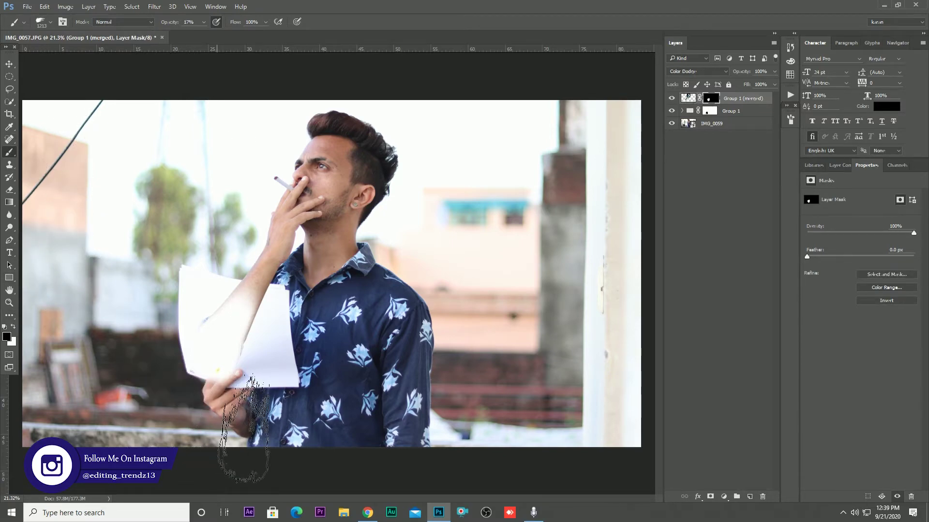
key(bracketleft)
key(bracketleft)
click(221, 375)
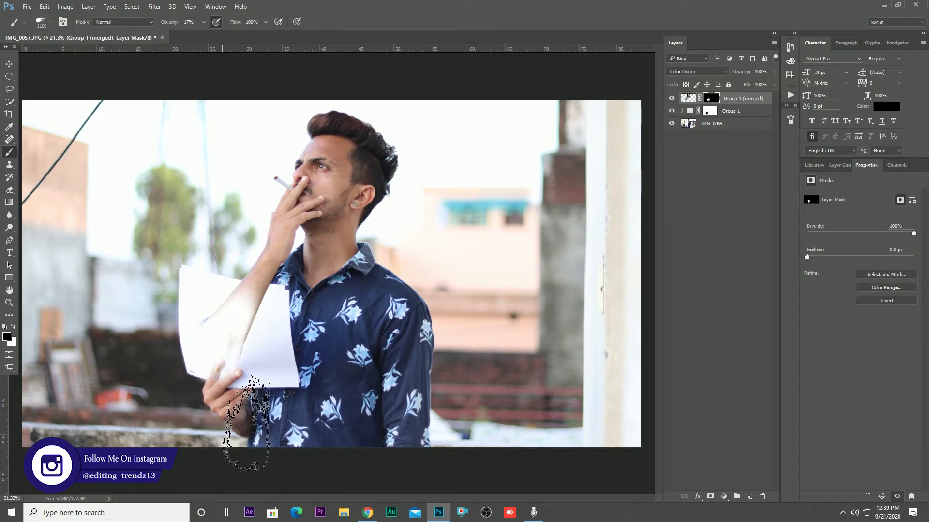
click(215, 384)
click(226, 358)
click(205, 371)
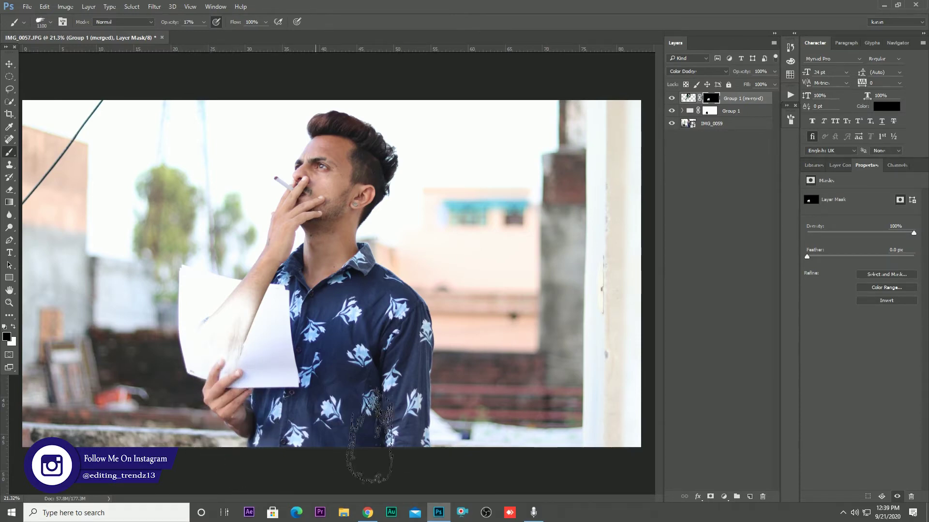
- Set the bristle tip to 48° and 1000 px, and brush black on the merged copy's mask over the forearm on the paper
click(791, 122)
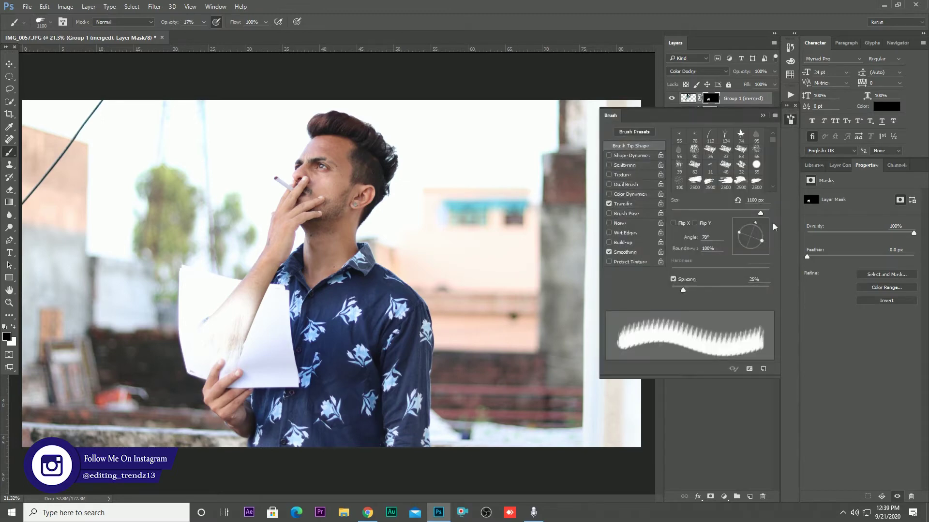
key(bracketleft)
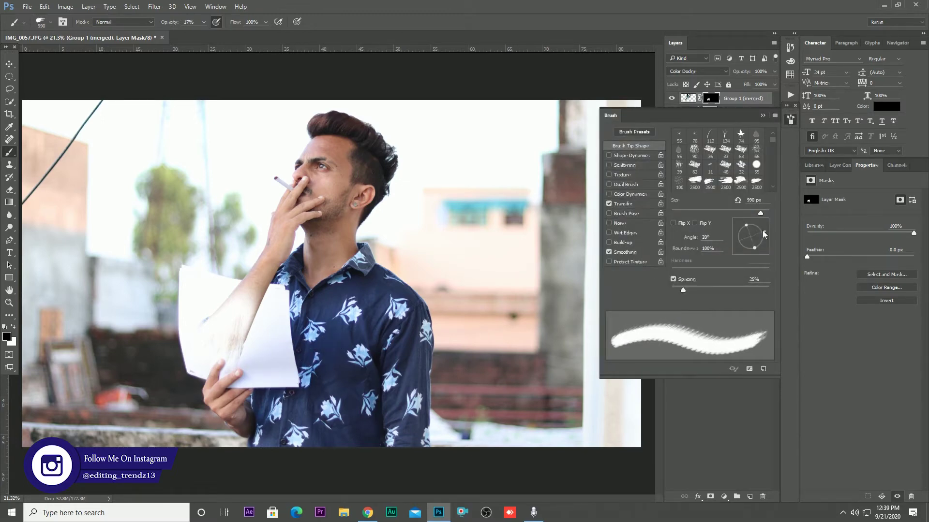
drag(763, 232, 760, 225)
key(bracketright)
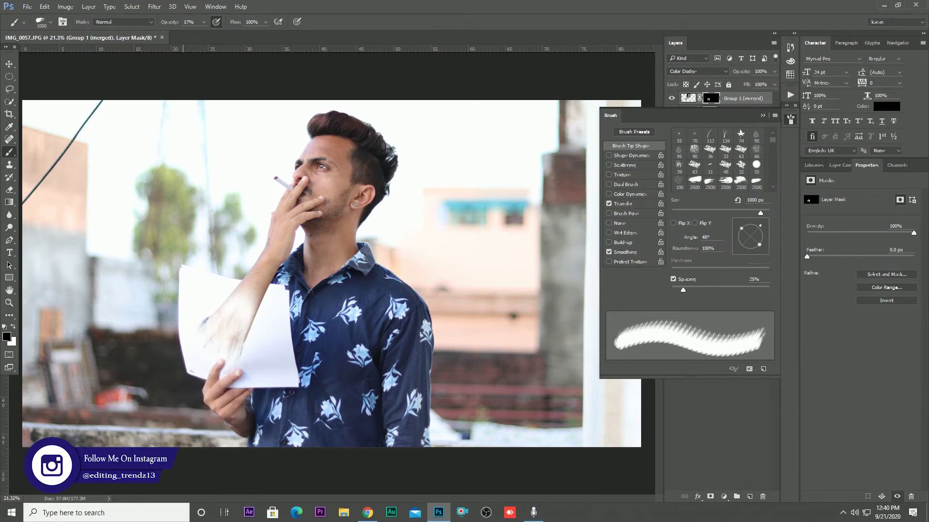
click(218, 318)
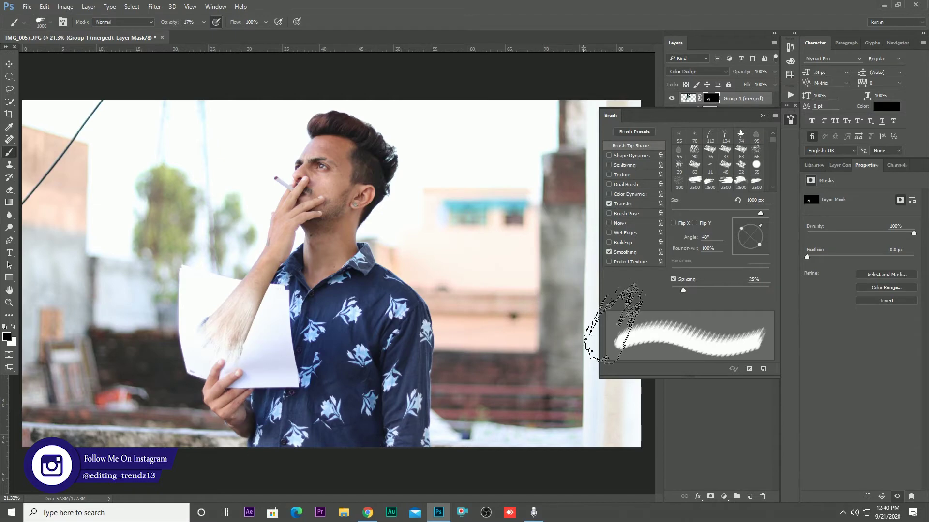
click(763, 117)
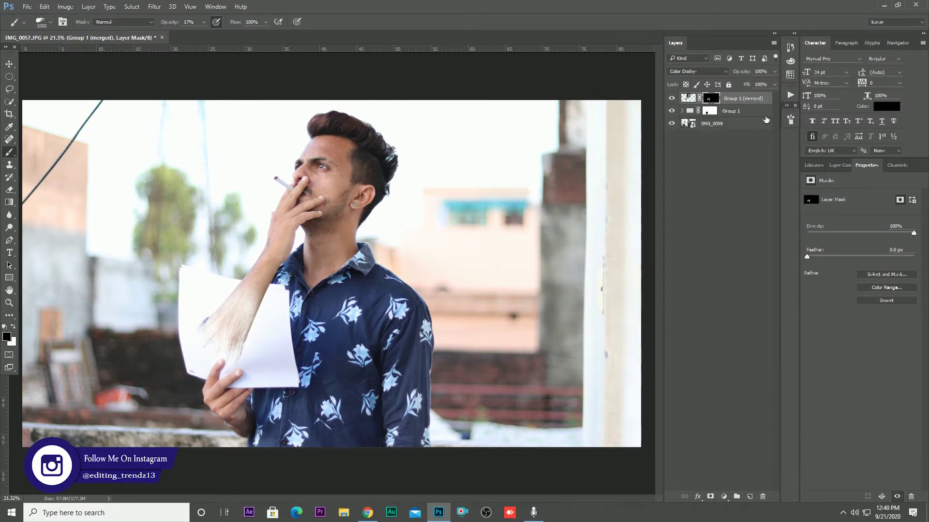
- Compare the image with and without the merged copy, and lower that layer's opacity to 79%
click(673, 99)
click(673, 99)
click(674, 99)
click(673, 99)
click(673, 100)
click(673, 99)
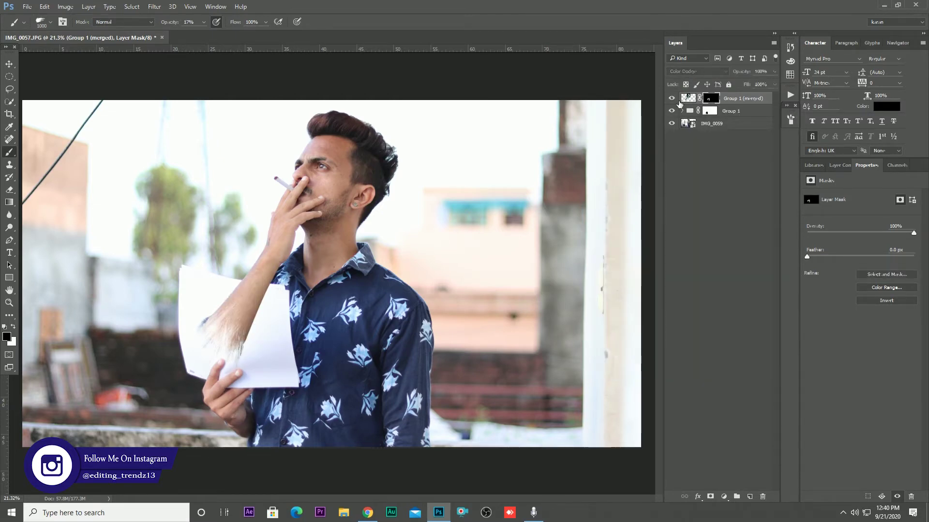
click(675, 100)
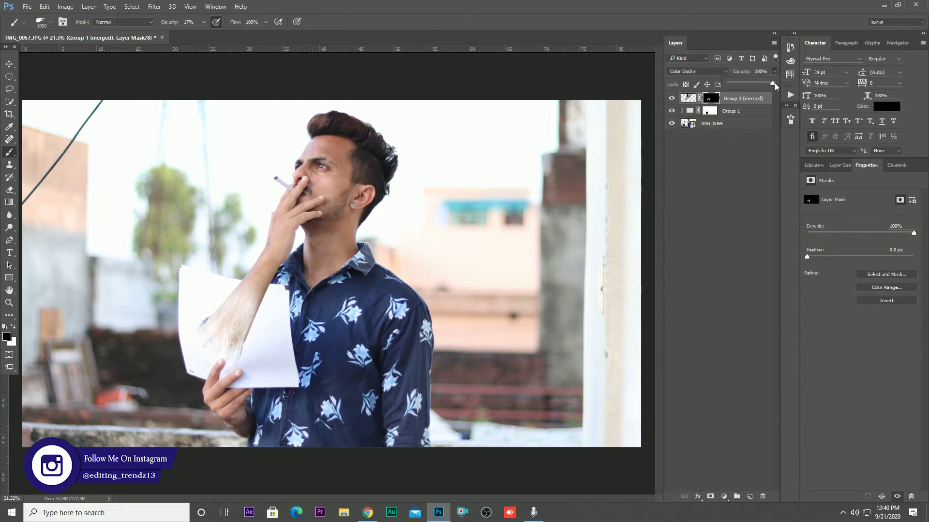
drag(764, 83, 764, 83)
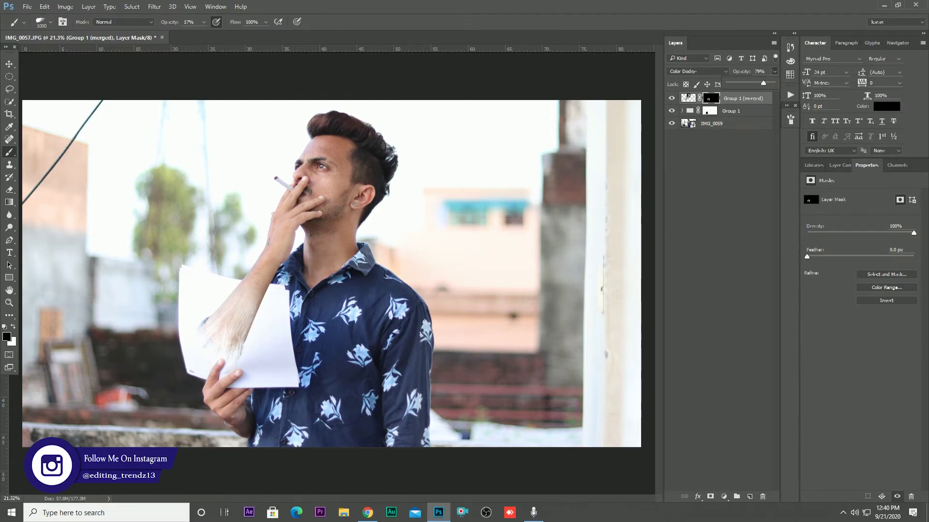
click(713, 103)
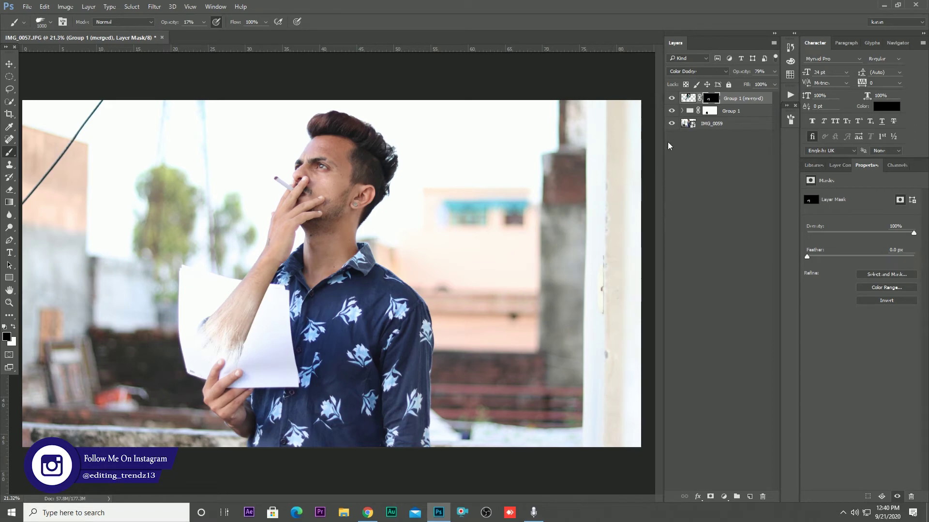
- Brush white on the merged copy's mask over the lower end of the forearm and compare with the layer hidden
key(x)
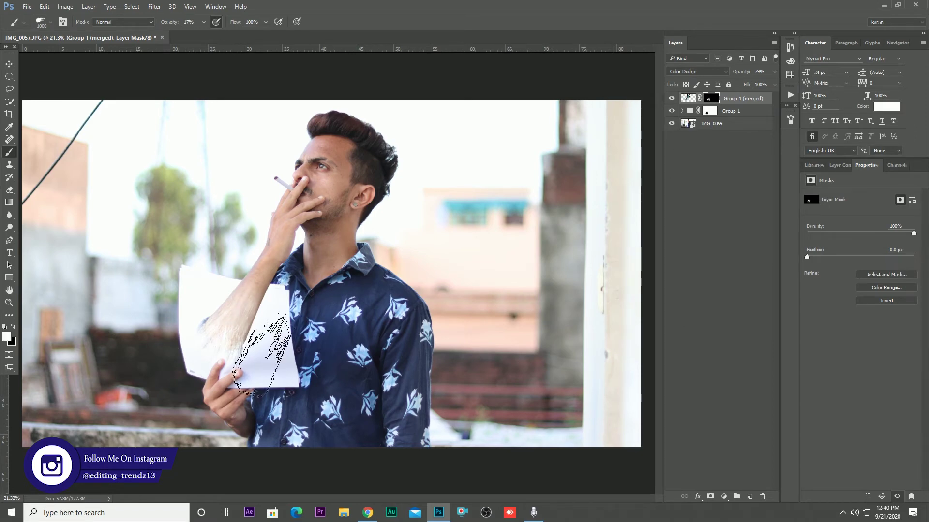
mouse_move(261, 355)
mouse_down()
mouse_move(263, 363)
mouse_move(253, 348)
mouse_move(300, 391)
mouse_up()
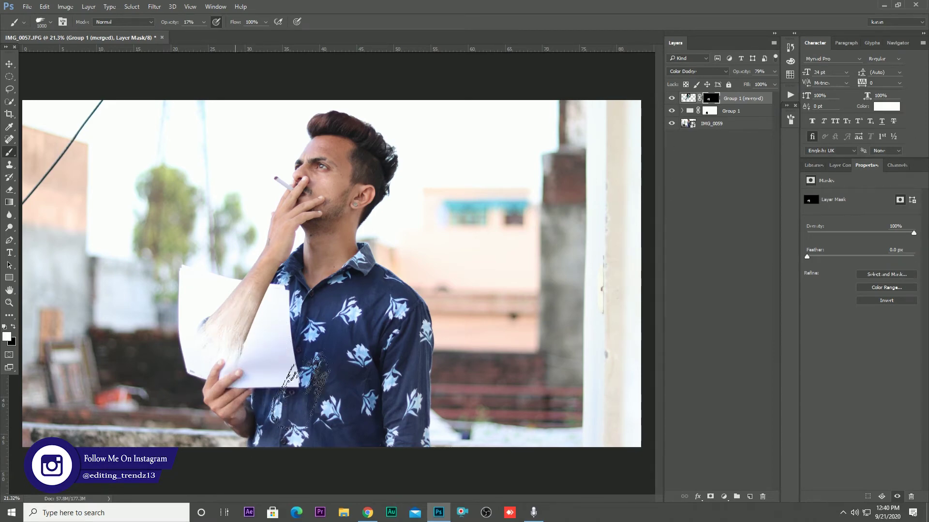
click(672, 98)
click(671, 98)
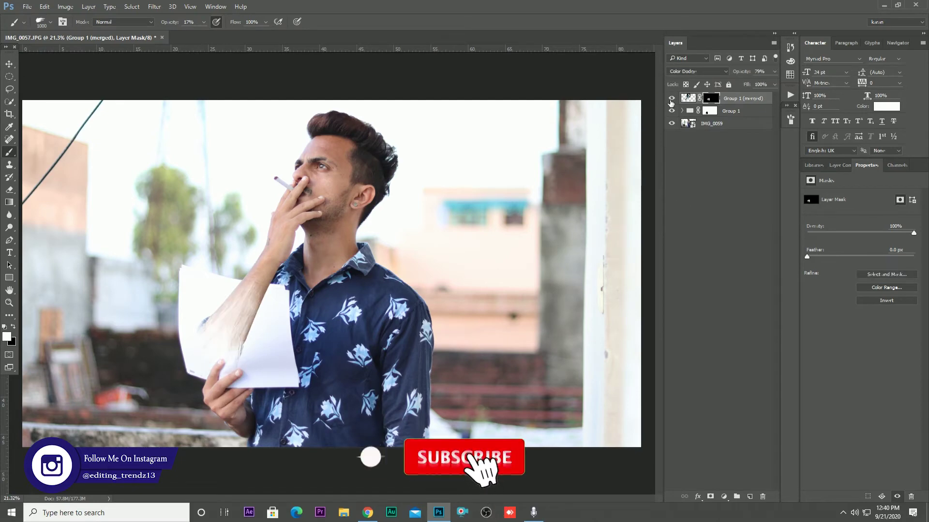
- Stamp all visible layers into a new top layer and crop the image to 4:5 around the man
key(x)
key(ctrl+shift+alt+e)
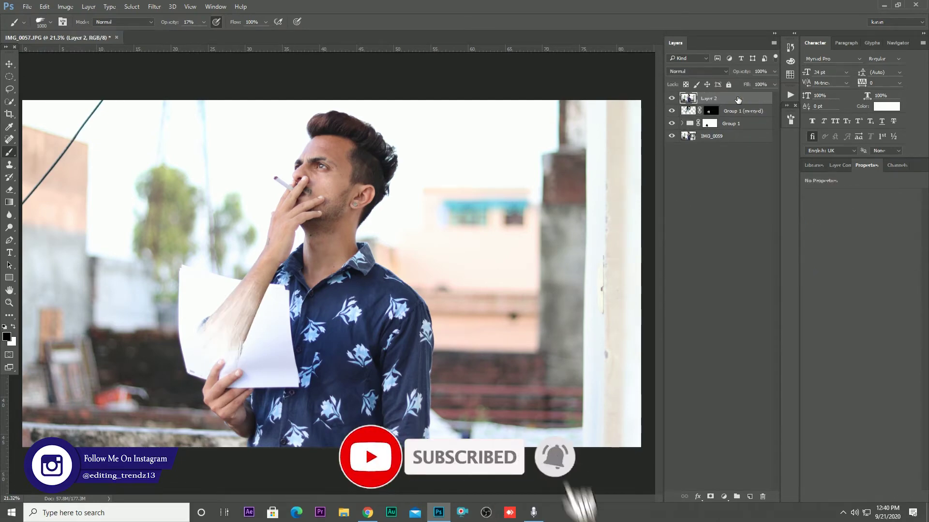
click(8, 117)
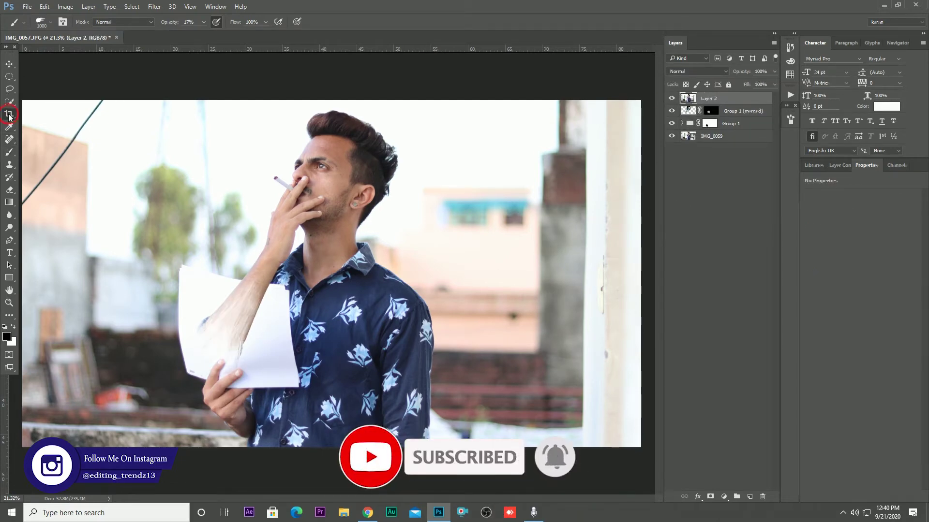
click(317, 265)
drag(317, 266, 344, 258)
key(Return)
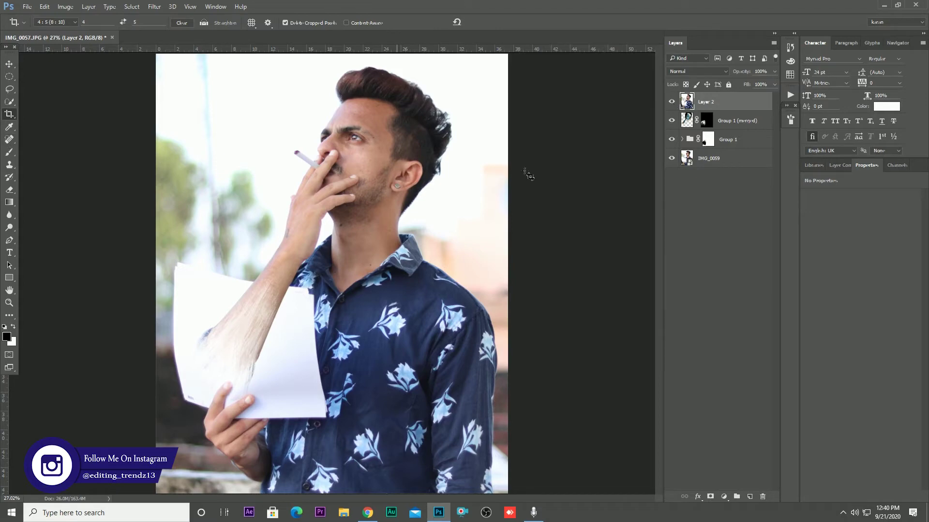
key(ctrl+l)
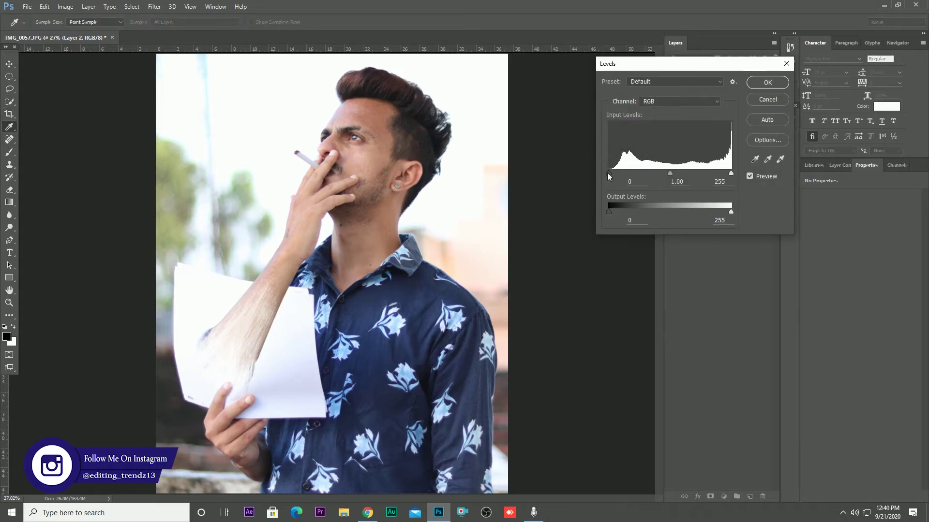
click(768, 82)
key(c)
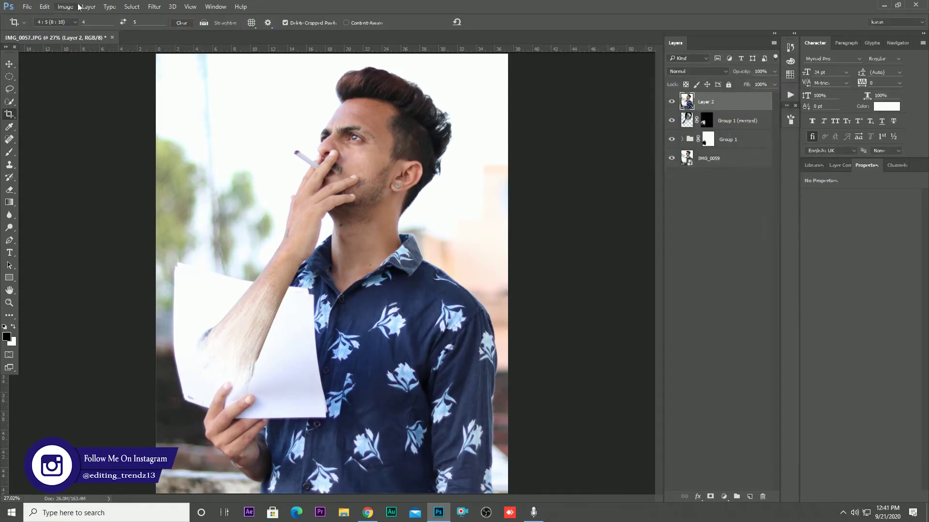
- Apply the Camera Raw filter to the stamped layer with Highlights -23, Shadows +12 and Clarity 10
click(155, 6)
click(164, 63)
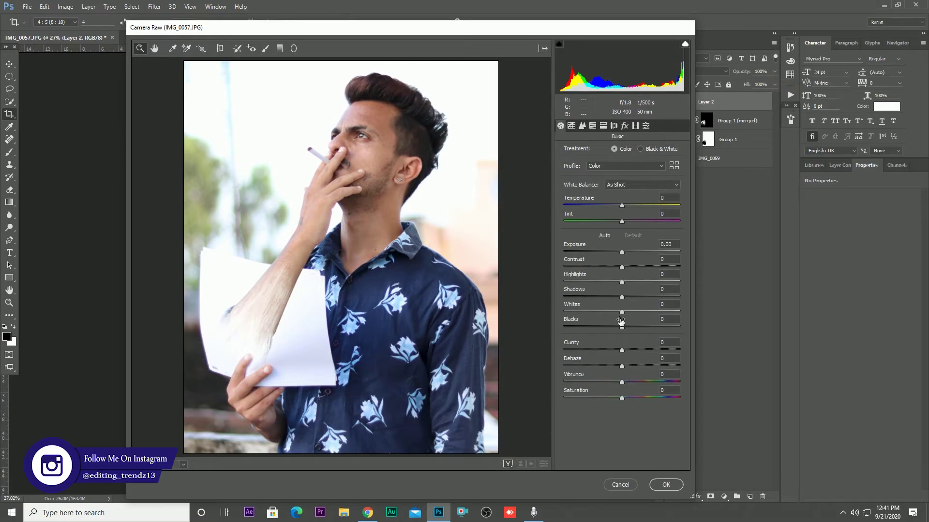
mouse_move(623, 284)
mouse_down()
mouse_move(609, 285)
mouse_move(628, 298)
mouse_up()
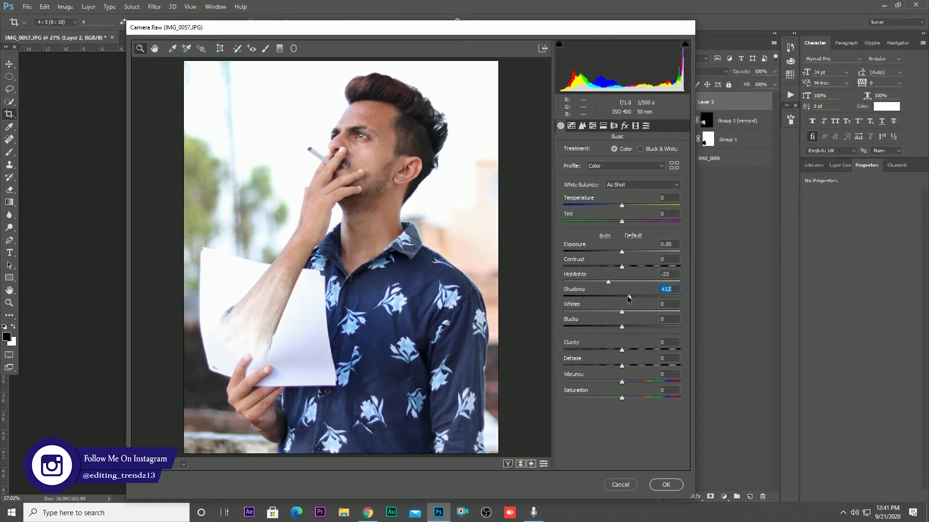
click(666, 343)
text(10)
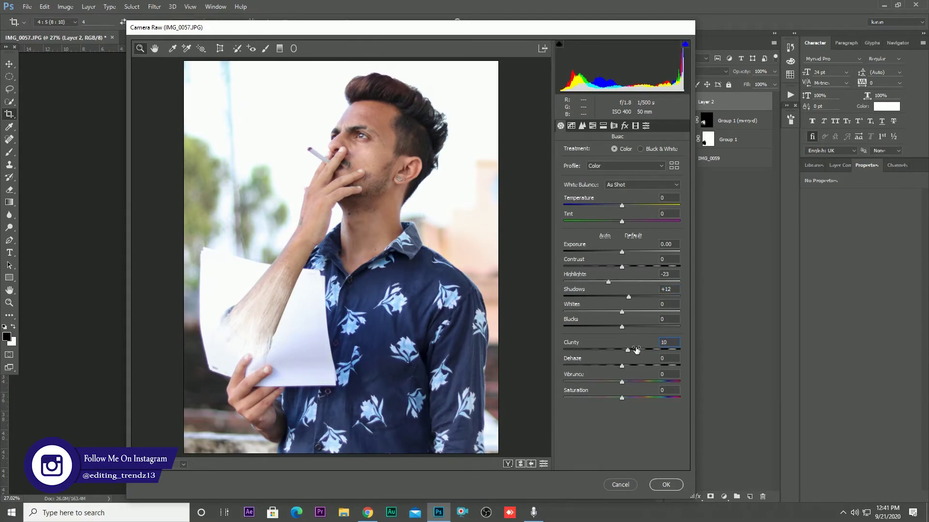
click(663, 485)
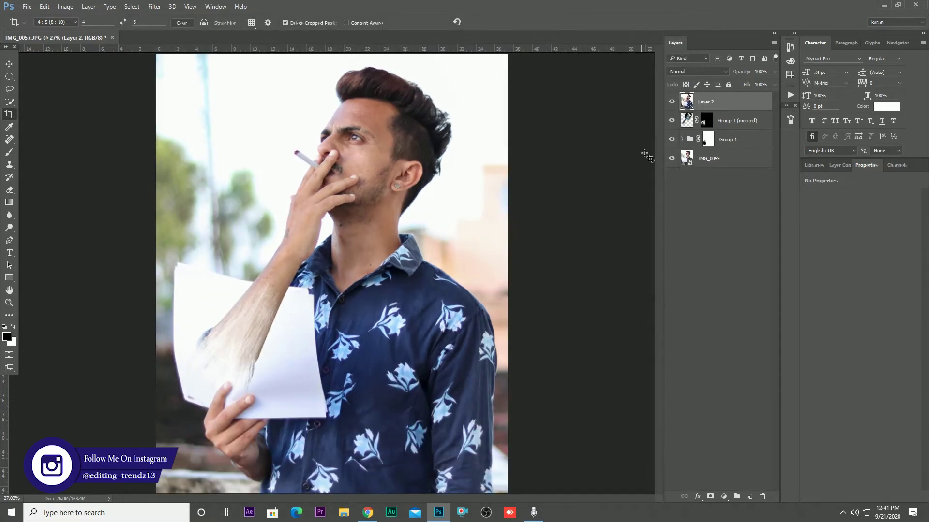
- Remove the spots on the neck and forehead with the Spot Healing Brush, and duplicate the retouched layer
click(9, 139)
click(63, 141)
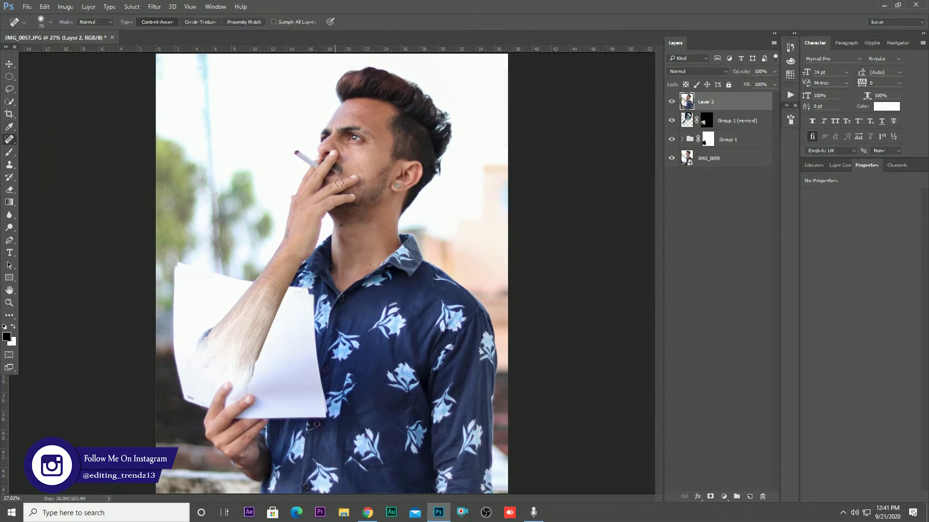
click(370, 264)
click(375, 115)
click(376, 105)
click(358, 118)
key(ctrl+j)
- Smooth the skin on the nose and the cheek below the eye with the Mixer Brush at a small brush size
right_click(11, 151)
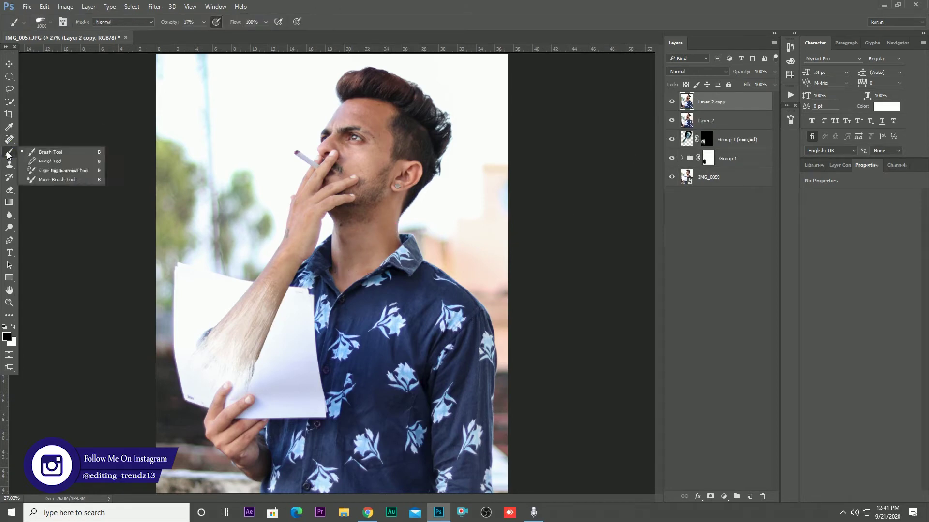
click(54, 182)
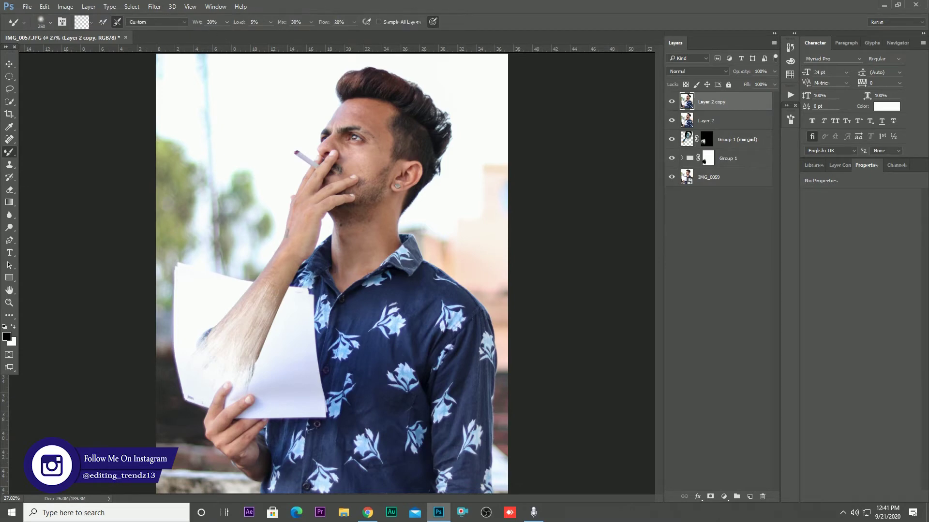
scroll(372, 176, up, 5)
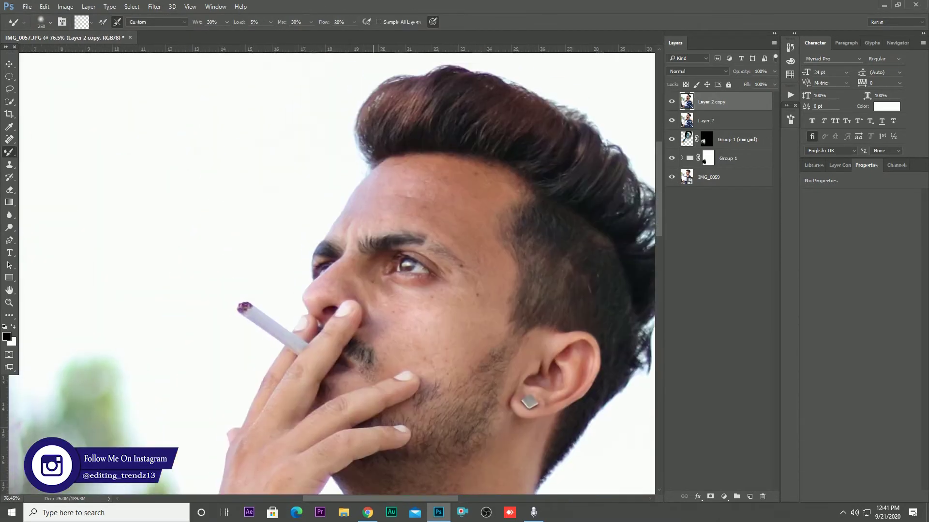
scroll(410, 310, up, 2)
key([)
key([)
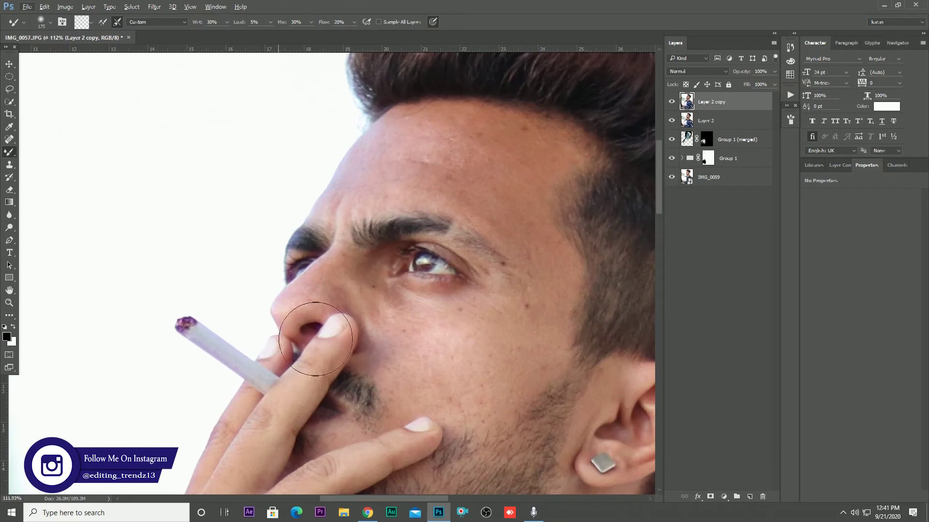
key([)
key([)
key(])
mouse_move(317, 281)
mouse_down()
mouse_move(285, 321)
mouse_move(332, 311)
mouse_move(364, 289)
mouse_move(345, 293)
mouse_move(383, 276)
mouse_move(422, 306)
mouse_move(448, 303)
mouse_move(452, 276)
mouse_move(374, 311)
mouse_move(386, 304)
mouse_move(377, 295)
mouse_move(399, 329)
mouse_move(400, 354)
mouse_up()
key(])
key(])
mouse_move(377, 320)
mouse_down()
mouse_move(384, 327)
mouse_move(376, 323)
mouse_up()
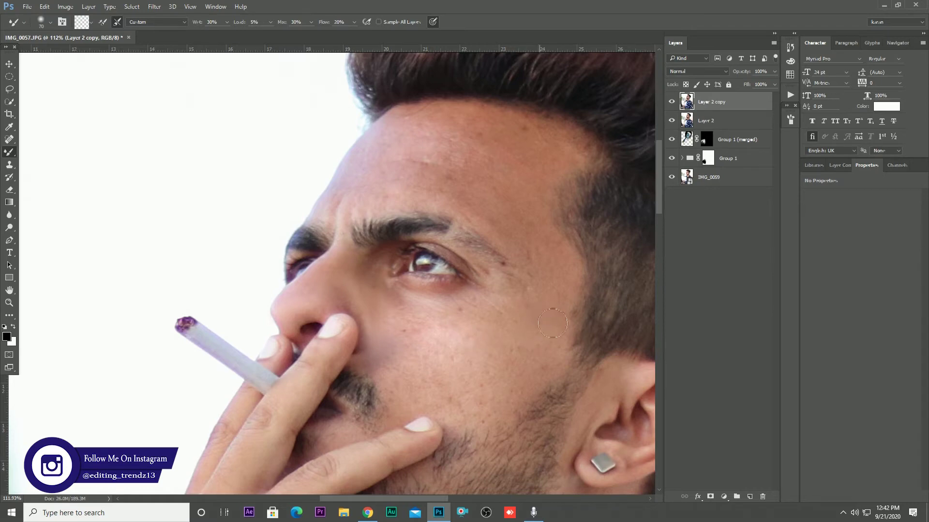
- Blend the skin of the temple and the cheek down to the beard edge, adjusting the Mixer Brush size
mouse_move(551, 302)
mouse_down()
mouse_move(545, 321)
mouse_move(491, 307)
mouse_move(545, 354)
mouse_up()
key(bracketright)
key(bracketright)
key(bracketright)
key(bracketright)
key(bracketright)
mouse_move(419, 366)
mouse_down()
mouse_move(440, 403)
mouse_move(457, 386)
mouse_move(512, 390)
mouse_move(460, 406)
mouse_move(468, 428)
mouse_move(452, 417)
mouse_move(469, 427)
mouse_move(508, 389)
mouse_move(487, 374)
mouse_move(462, 328)
mouse_move(481, 317)
mouse_move(487, 335)
mouse_move(481, 320)
mouse_move(437, 337)
mouse_move(422, 332)
mouse_move(427, 348)
mouse_move(414, 341)
mouse_move(405, 295)
mouse_move(417, 319)
mouse_up()
key(bracketleft)
key(bracketleft)
key(bracketright)
- Smooth the forehead skin from hairline to eyebrows with the Mixer Brush, and touch up the cheek and nose
scroll(548, 257, up, 2)
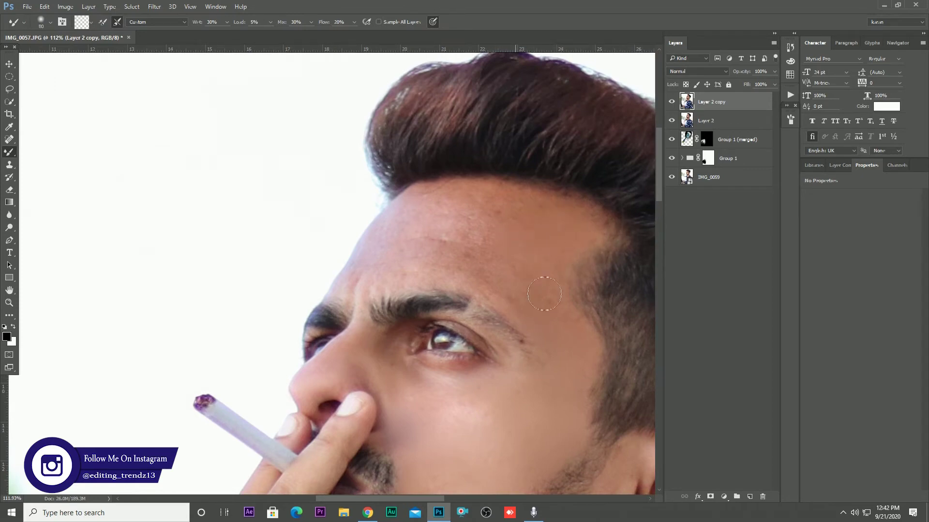
key(bracketleft)
key(bracketleft)
key(bracketleft)
mouse_move(498, 224)
mouse_down()
mouse_move(411, 225)
mouse_move(421, 231)
mouse_move(409, 255)
mouse_move(386, 254)
mouse_move(365, 292)
mouse_move(394, 268)
mouse_move(380, 290)
mouse_move(422, 288)
mouse_up()
mouse_move(445, 218)
mouse_down()
mouse_move(460, 239)
mouse_move(479, 232)
mouse_move(469, 235)
mouse_move(502, 251)
mouse_move(475, 265)
mouse_move(503, 268)
mouse_move(480, 277)
mouse_move(496, 289)
mouse_move(476, 285)
mouse_move(481, 293)
mouse_move(447, 254)
mouse_move(458, 248)
mouse_move(442, 285)
mouse_move(452, 291)
mouse_move(487, 234)
mouse_move(470, 209)
mouse_move(570, 231)
mouse_move(508, 261)
mouse_up()
drag(523, 297, 567, 337)
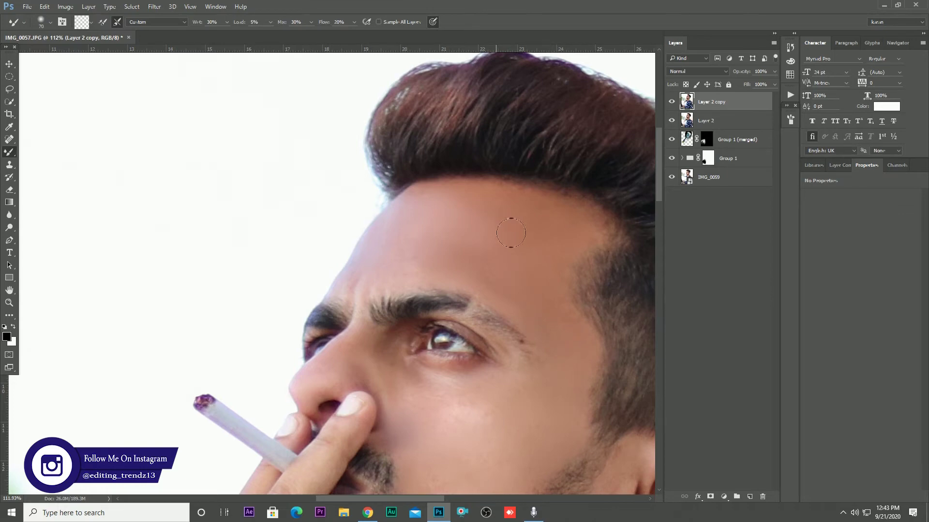
mouse_move(511, 233)
mouse_down()
mouse_move(423, 249)
mouse_move(413, 285)
mouse_move(451, 267)
mouse_move(480, 208)
mouse_up()
mouse_move(521, 290)
mouse_down()
mouse_move(413, 268)
mouse_move(400, 283)
mouse_move(467, 272)
mouse_move(536, 294)
mouse_up()
mouse_move(549, 433)
mouse_down()
mouse_move(472, 426)
mouse_move(484, 413)
mouse_move(458, 423)
mouse_move(411, 379)
mouse_up()
mouse_move(368, 355)
mouse_down()
mouse_move(380, 380)
mouse_move(341, 389)
mouse_move(368, 399)
mouse_up()
- Smooth the skin on the raised hand, wrist and upper forearm above the sketched area
scroll(368, 399, down, 3)
scroll(400, 337, down, 2)
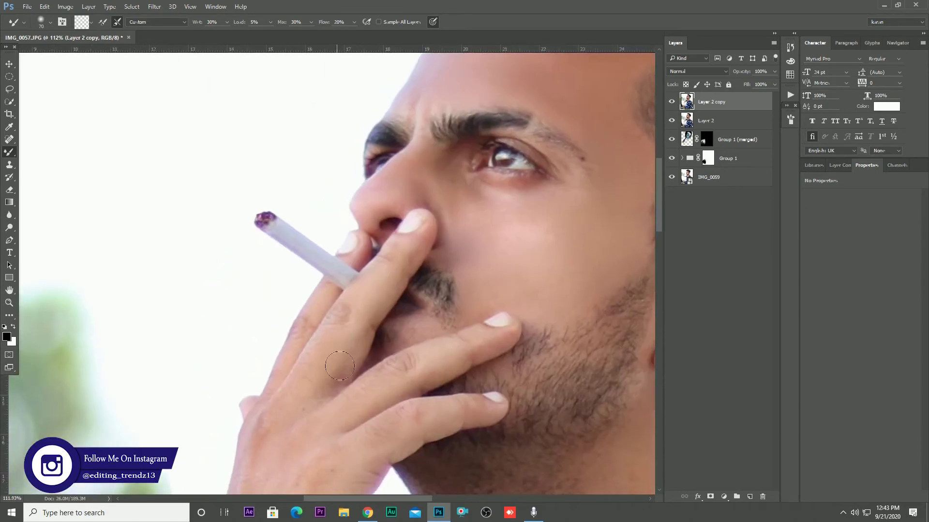
scroll(429, 358, down, 3)
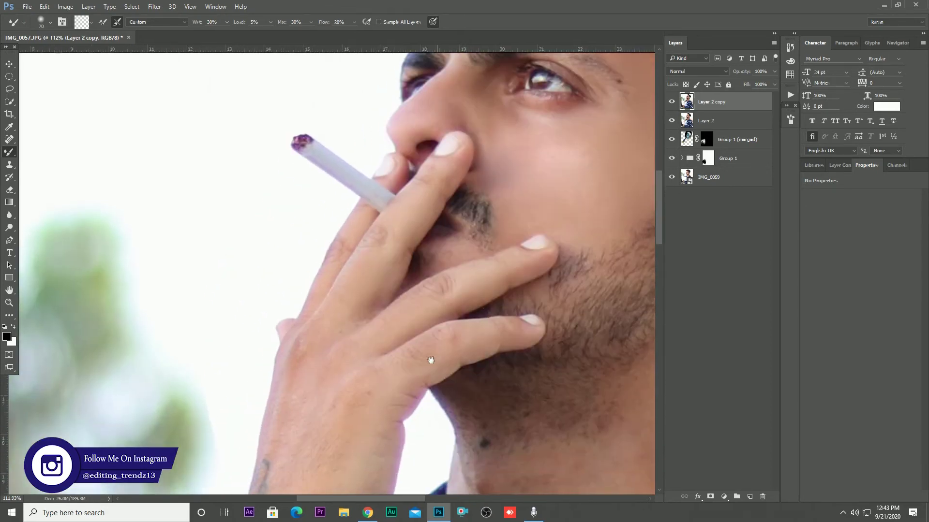
scroll(487, 359, down, 3)
scroll(487, 359, left, 3)
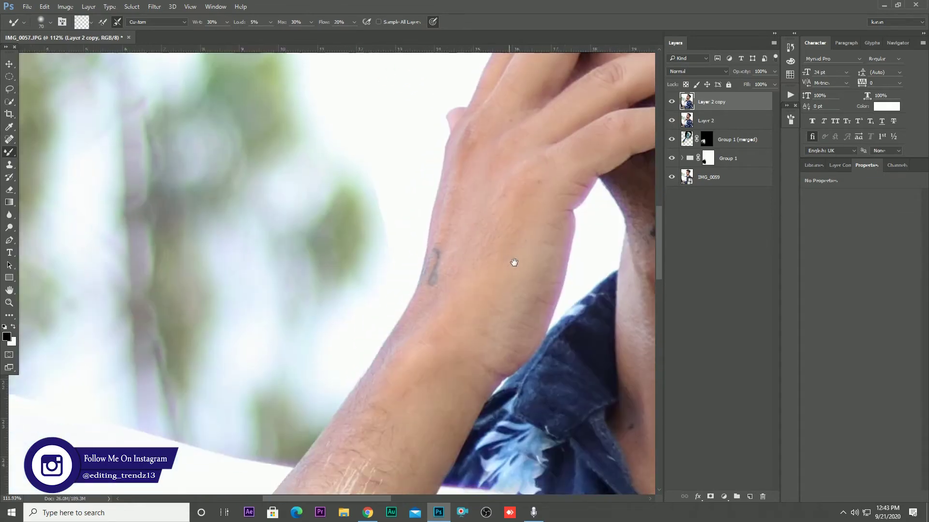
scroll(415, 390, down, 3)
scroll(414, 390, left, 2)
scroll(384, 435, down, 3)
scroll(383, 435, left, 2)
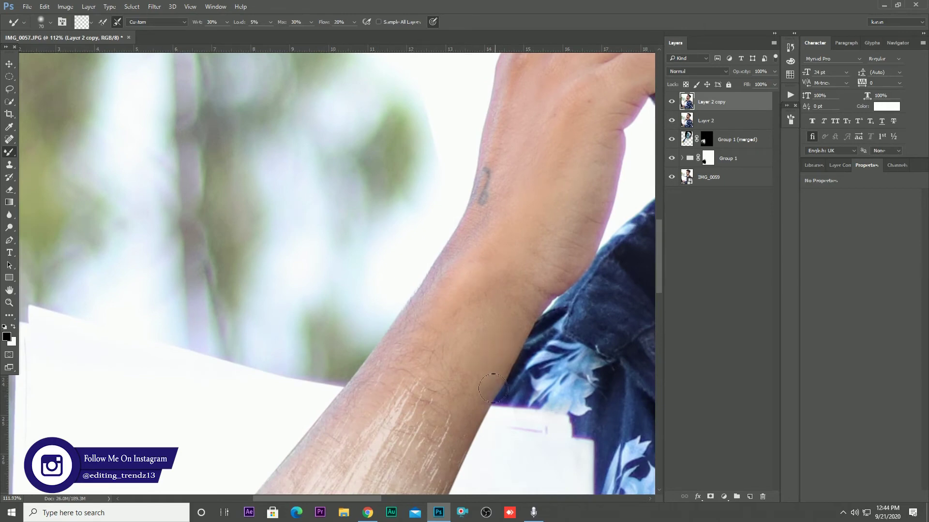
key(ctrl+0)
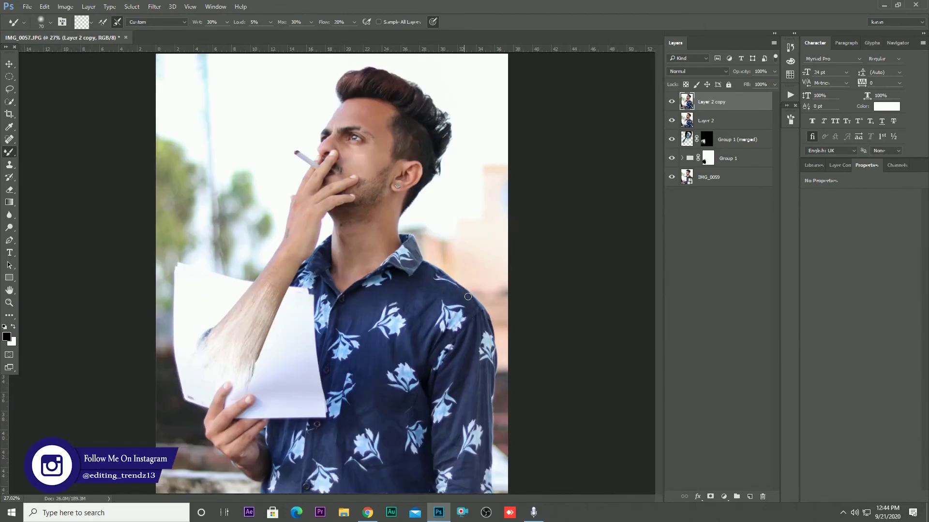
- Smooth the skin on the neck, the ear and the hand holding the papers with the Mixer Brush
scroll(382, 230, up, 3)
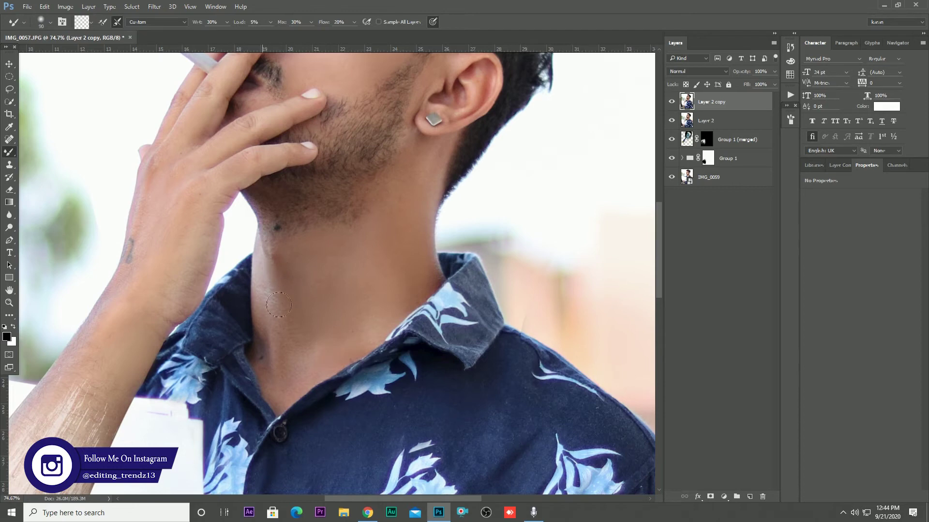
mouse_move(278, 305)
mouse_down()
mouse_move(278, 376)
mouse_move(271, 369)
mouse_move(287, 398)
mouse_move(314, 358)
mouse_up()
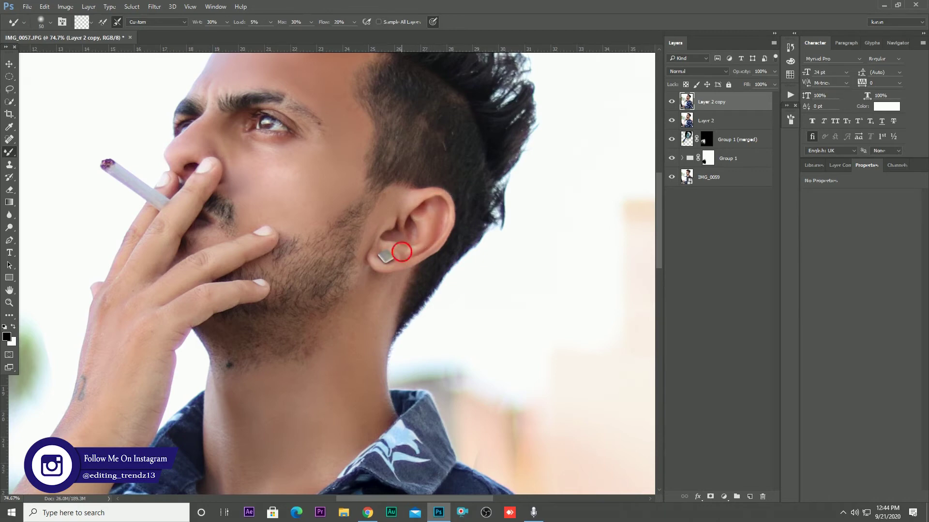
key(ctrl+0)
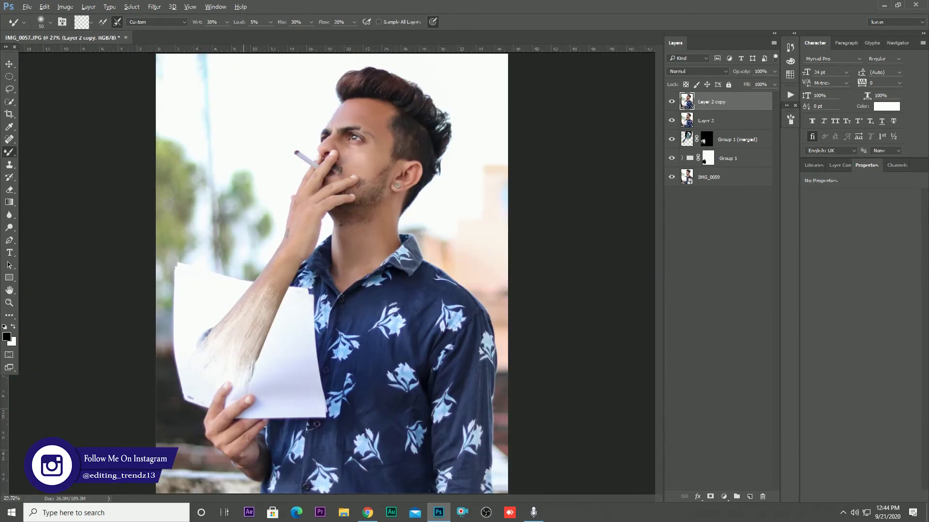
scroll(237, 441, up, 5)
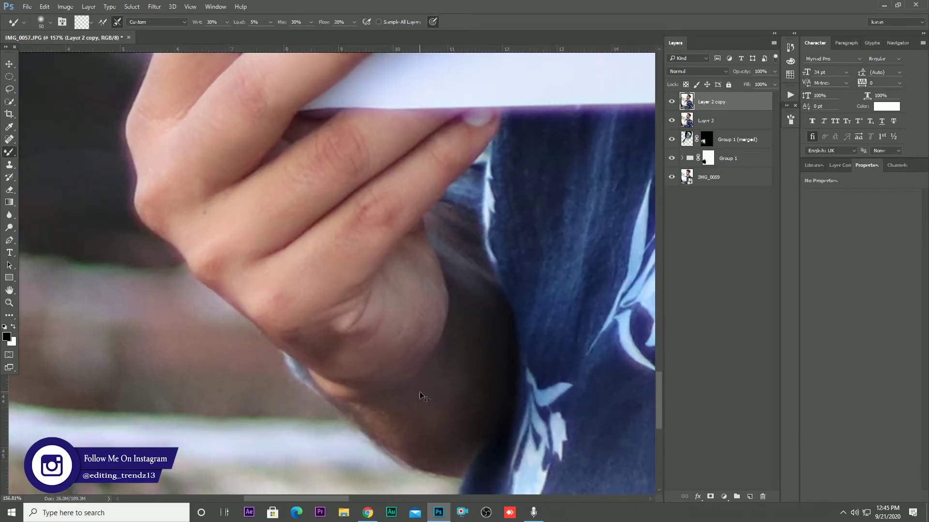
key(ctrl+0)
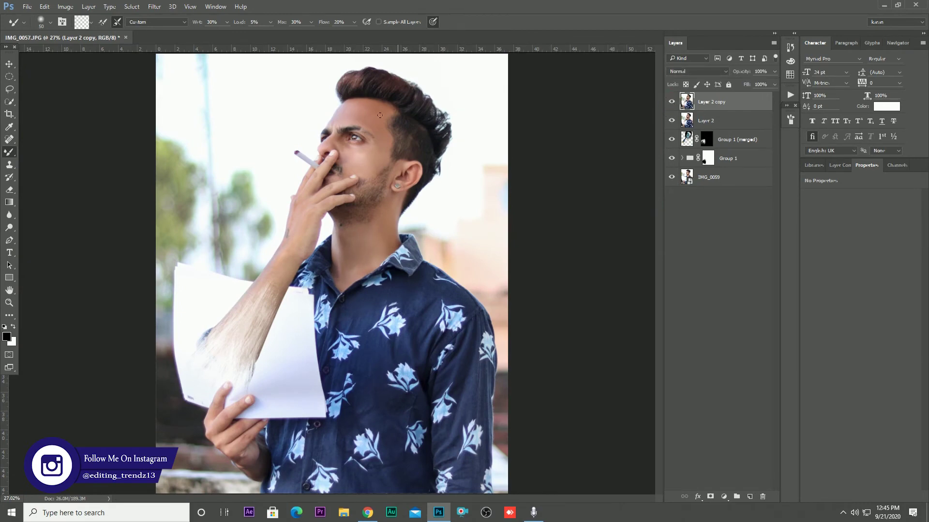
- Duplicate the smoothed layer and set Camera Raw sharpening Amount 30, Masking 25 and Luminance noise reduction 20 on the copy
key(ctrl+j)
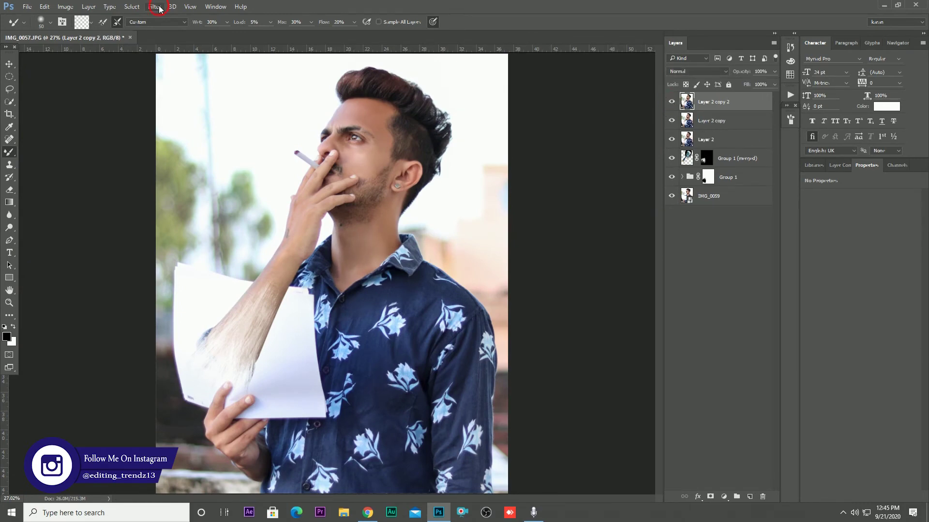
click(154, 6)
click(171, 63)
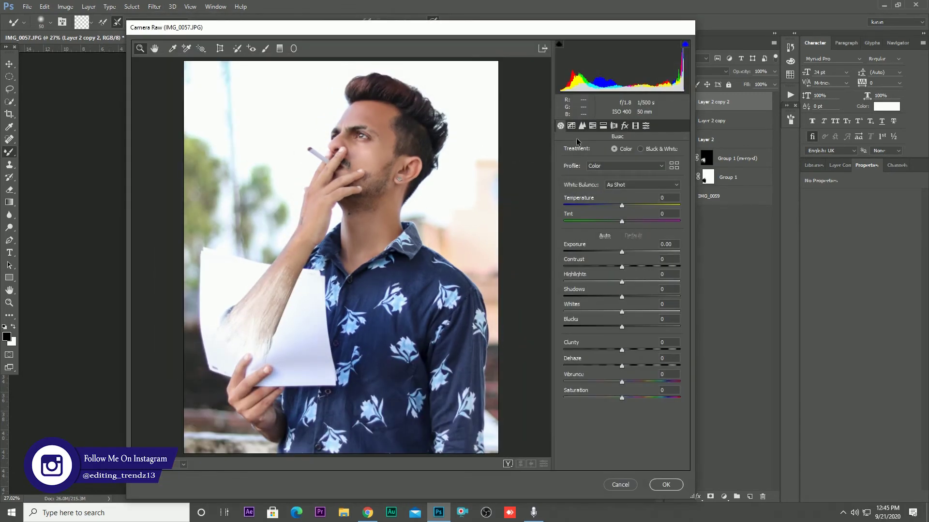
click(582, 126)
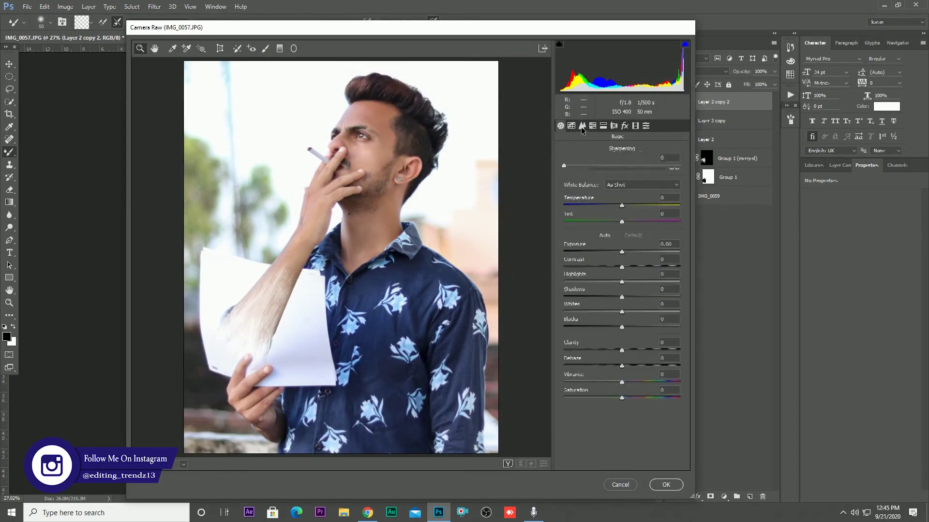
click(585, 165)
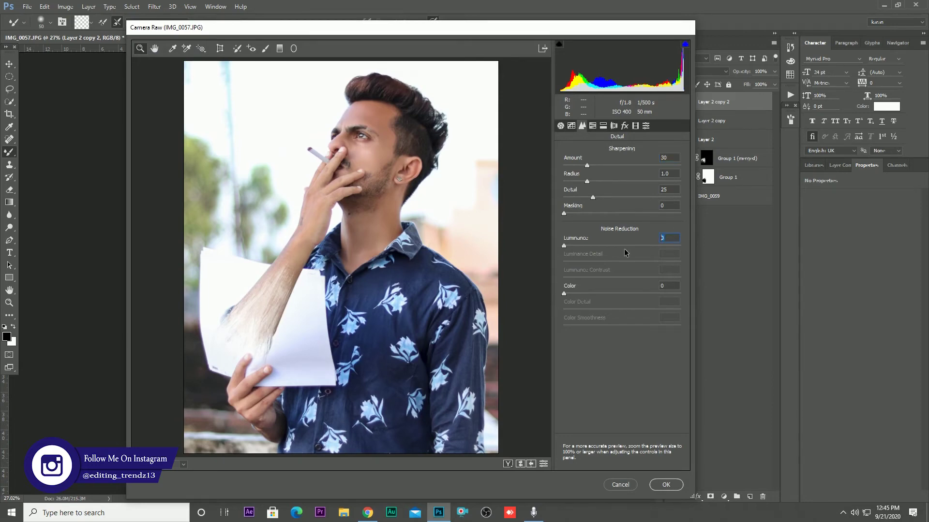
text(20)
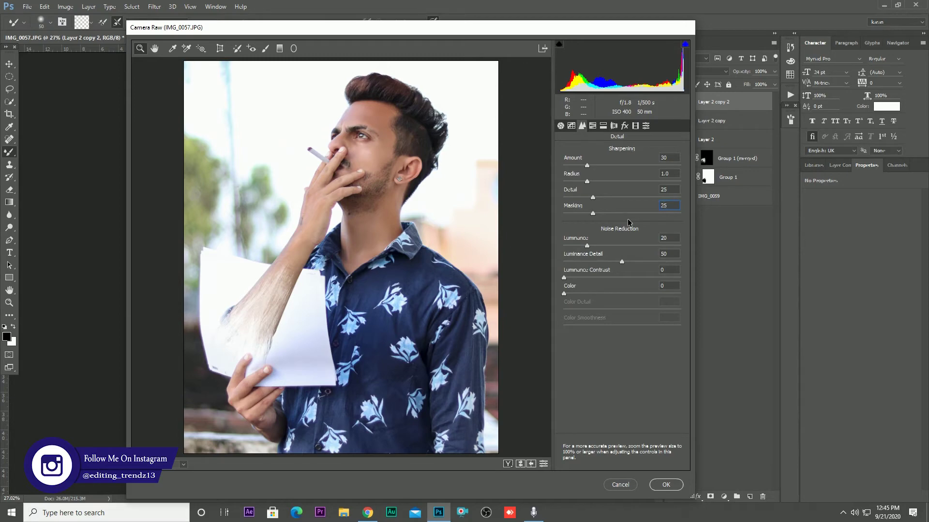
- Raise the Reds saturation slightly, lower the Yellows saturation to its minimum, and apply the Camera Raw filter
click(593, 126)
click(601, 152)
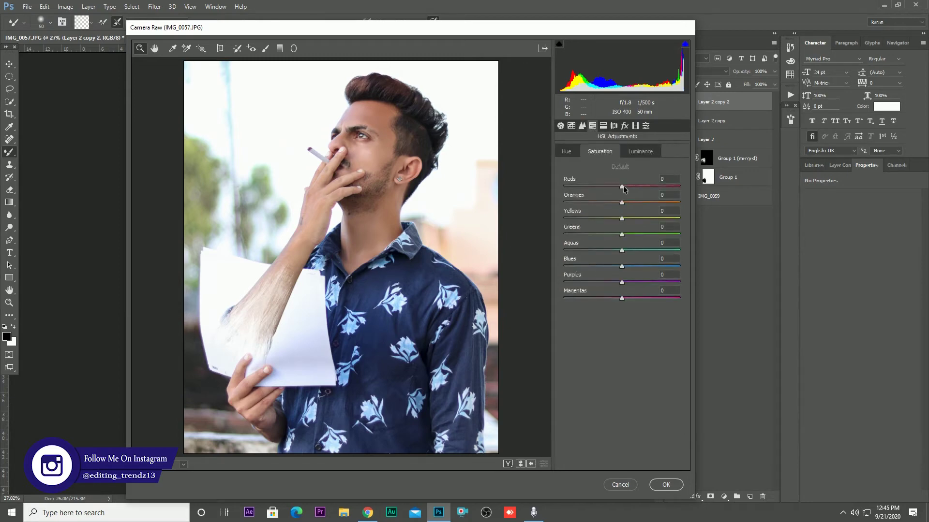
drag(622, 188, 632, 189)
drag(623, 219, 550, 231)
click(659, 488)
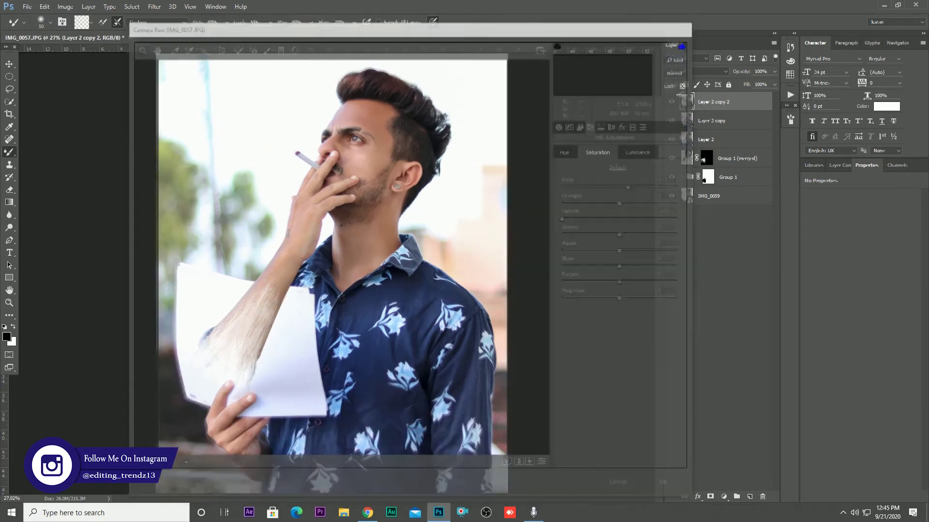
- Rename the filtered top layer with a person's first name and duplicate it twice
double_click(722, 103)
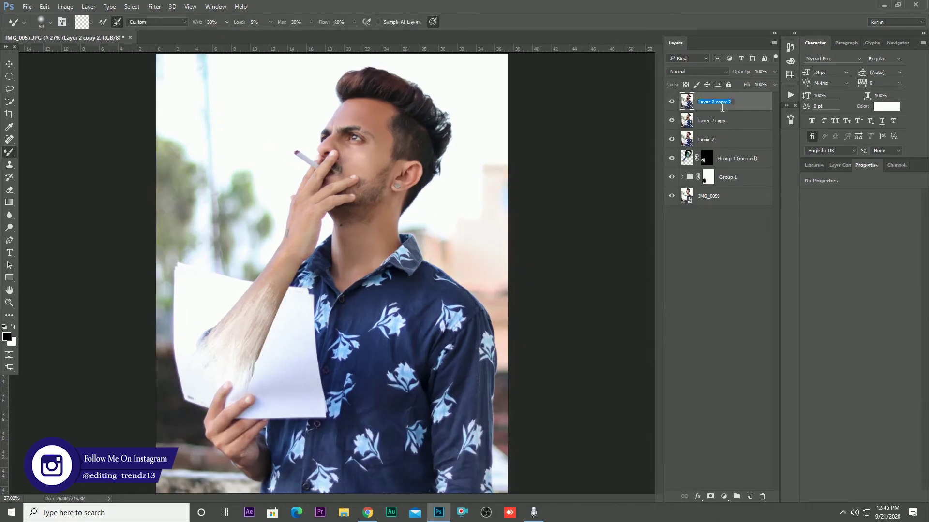
text(karan)
key(Return)
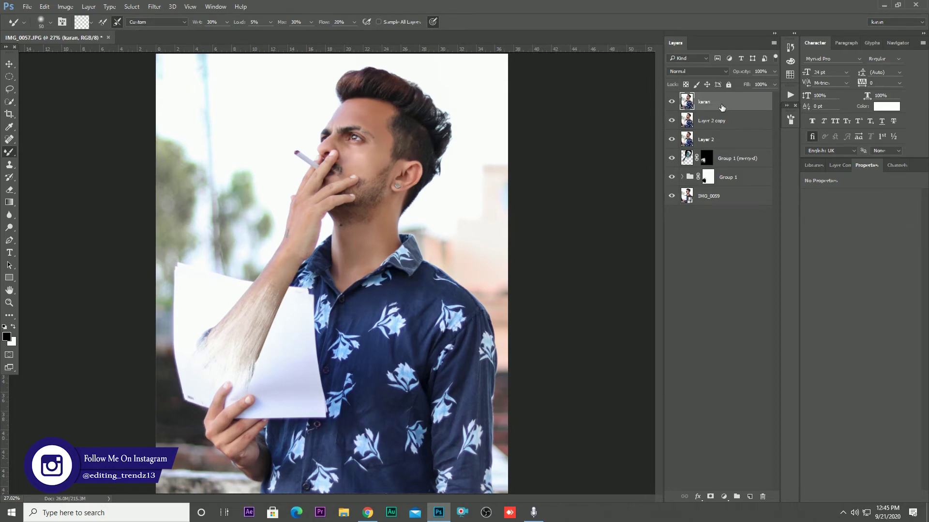
key(ctrl+j)
key(ctrl+j)
- Rename the lower of the two new copies "smooth" and the upper one "texture"
double_click(720, 121)
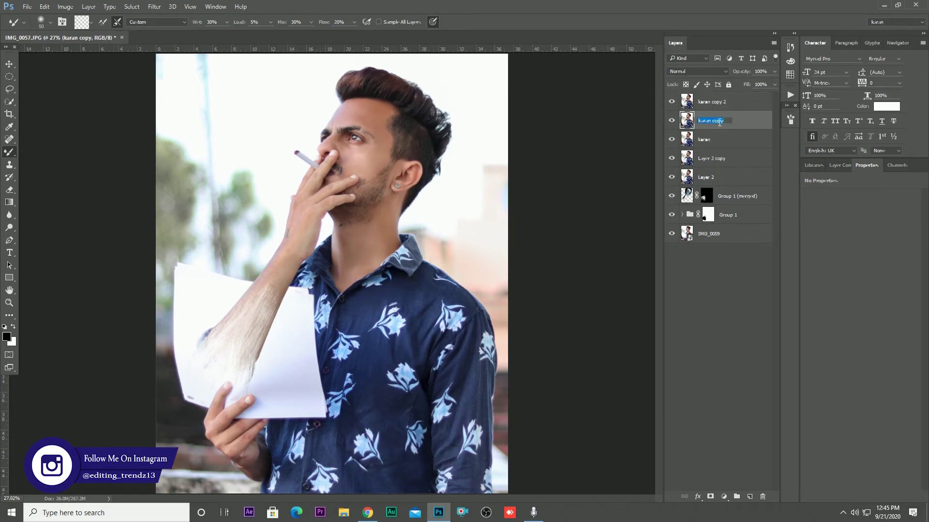
text(smooth)
key(Return)
double_click(714, 103)
text(tex)
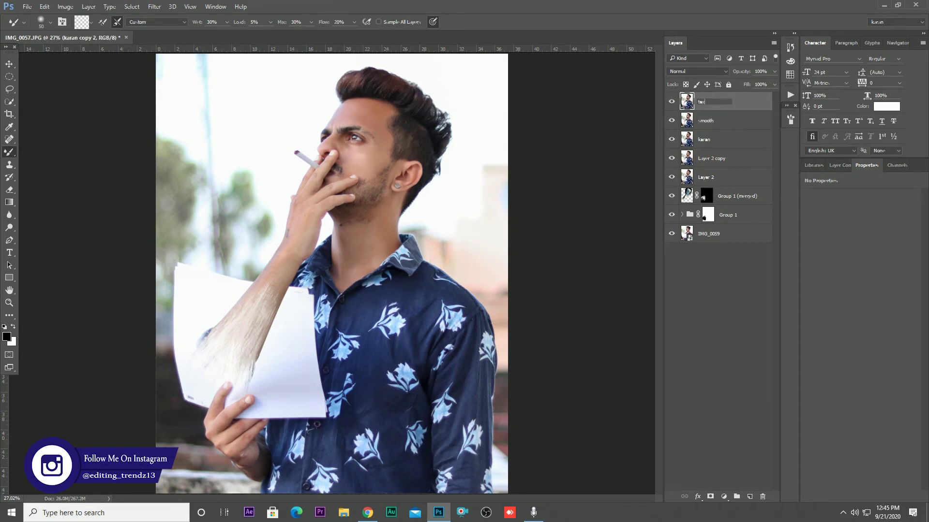
text(ture)
key(Return)
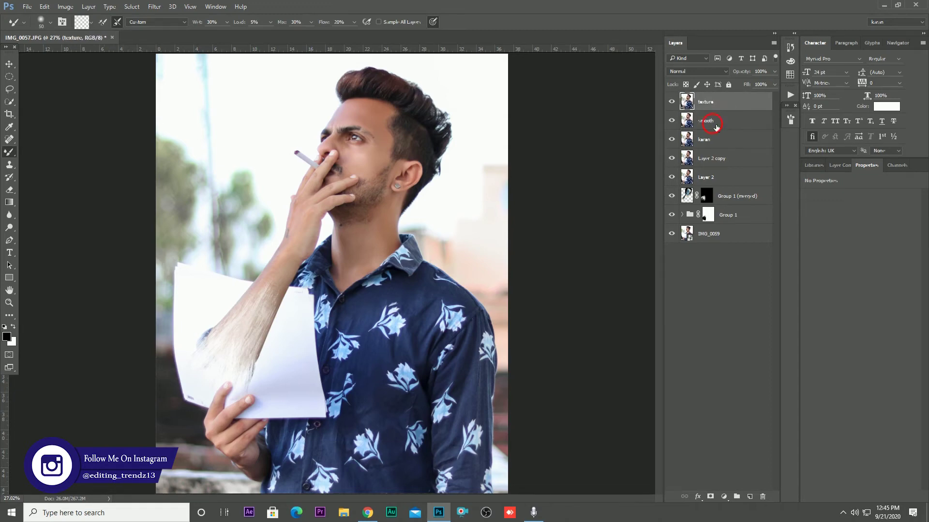
- Apply a Gaussian Blur with radius 3 pixels to the smooth layer while the texture layer is hidden, and show texture again
click(715, 125)
click(672, 102)
click(154, 7)
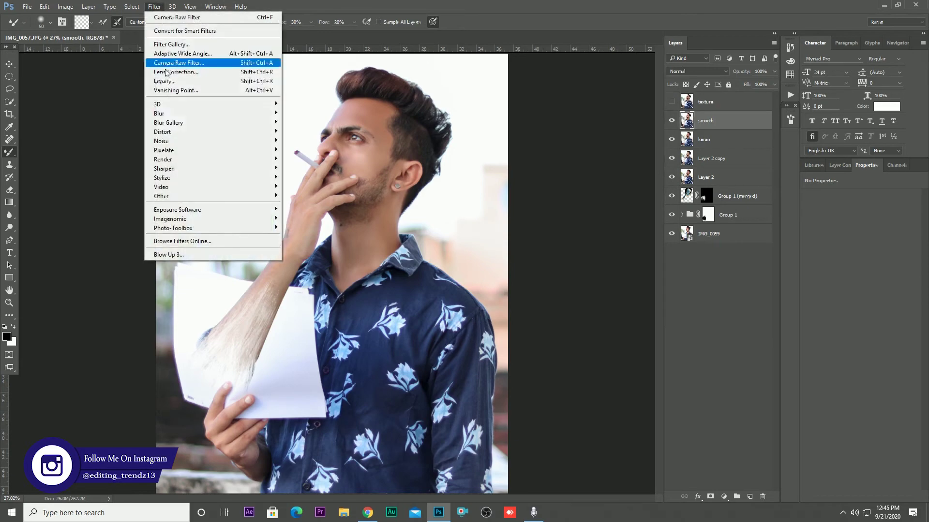
mouse_move(159, 113)
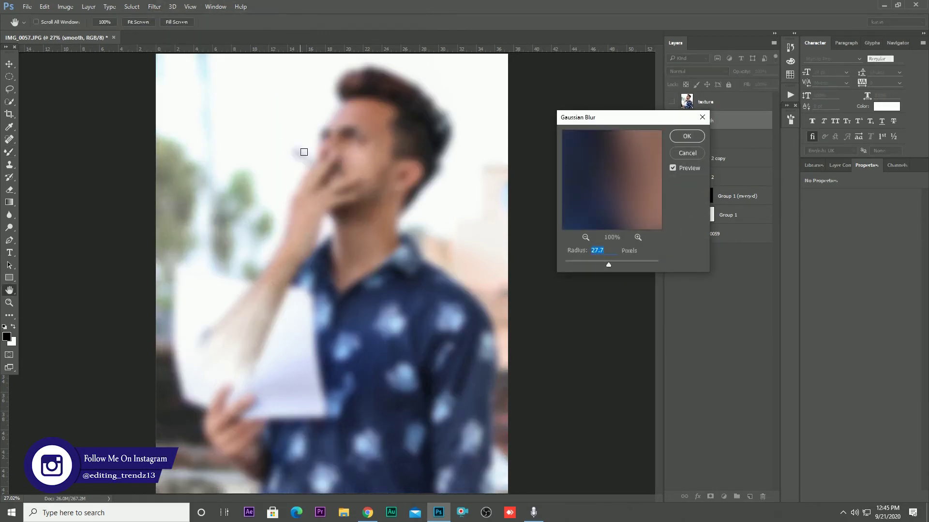
text(3)
key(Return)
click(672, 102)
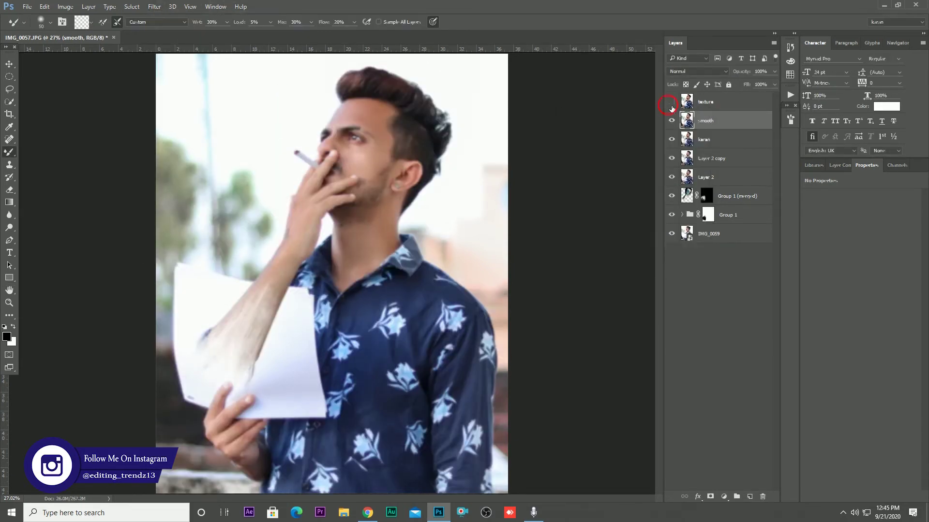
- Use Apply Image on the texture layer with the smooth layer as source and Subtract blending
click(726, 101)
click(65, 6)
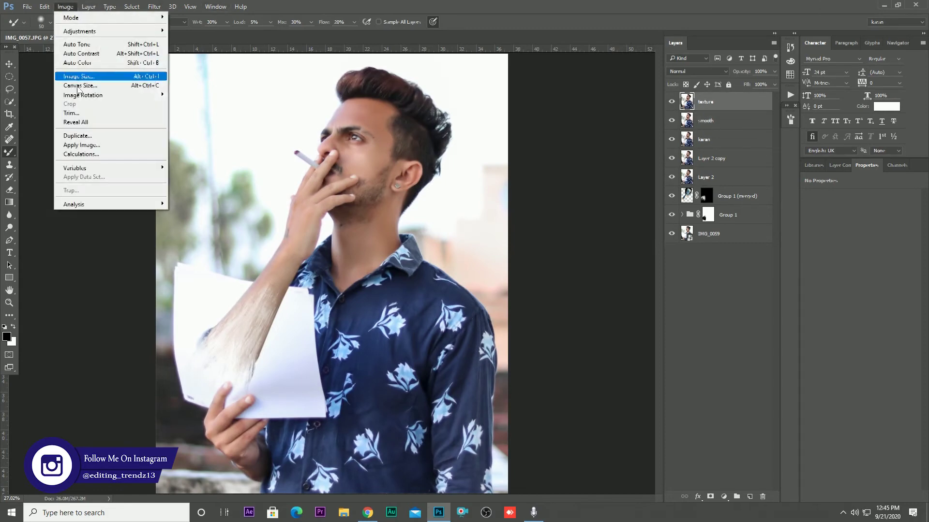
click(81, 145)
click(571, 235)
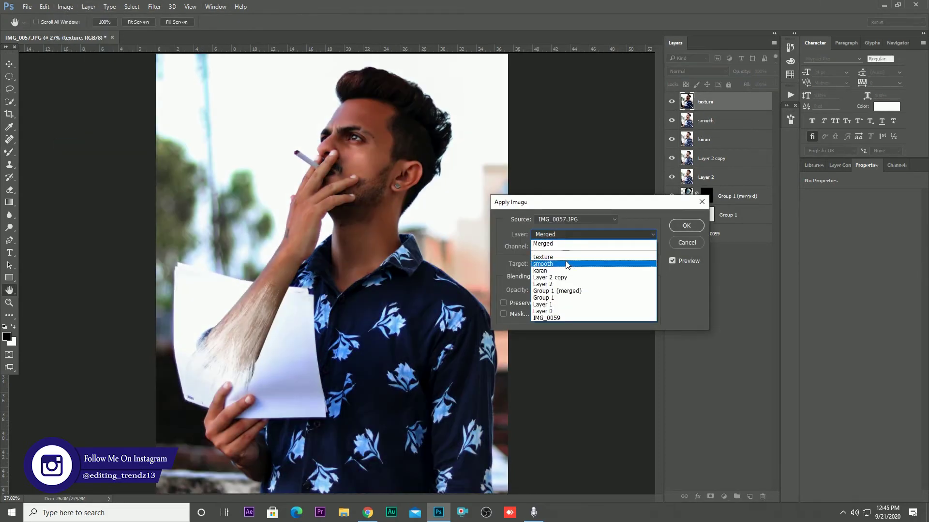
click(570, 264)
click(567, 276)
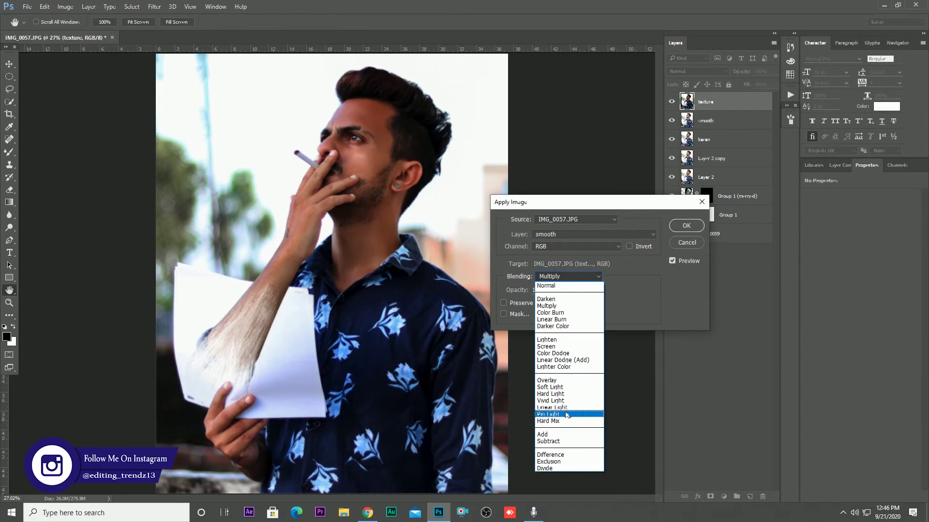
click(561, 441)
click(687, 227)
key(b)
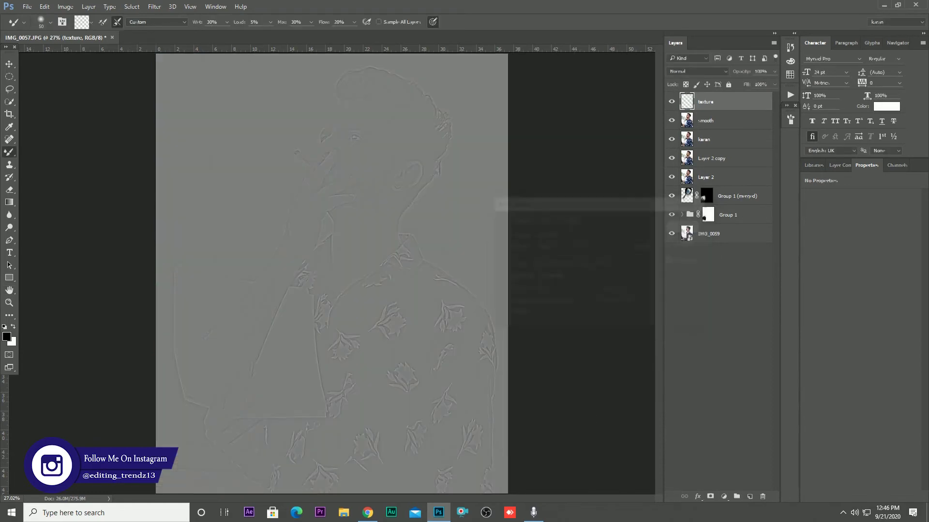
- Set the texture layer's blend mode to Linear Light and check the smooth layer on its own
click(689, 71)
click(679, 190)
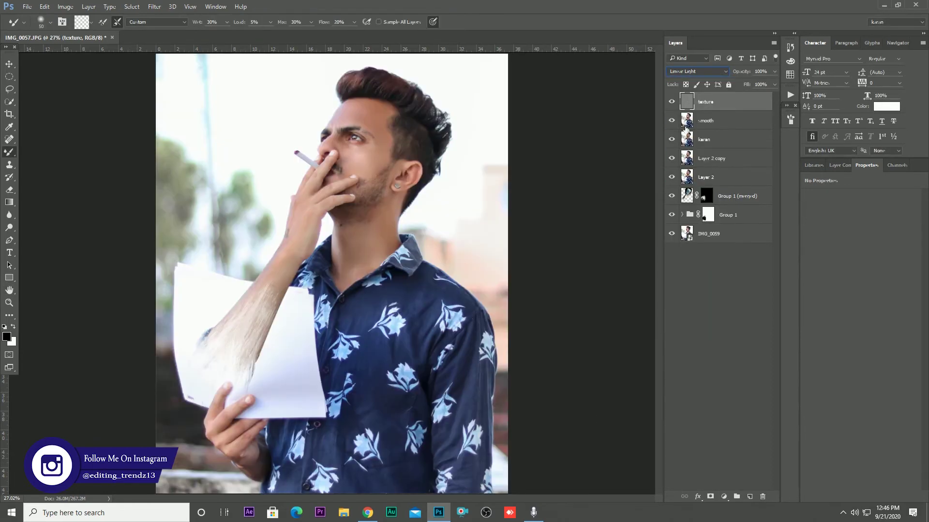
click(676, 120)
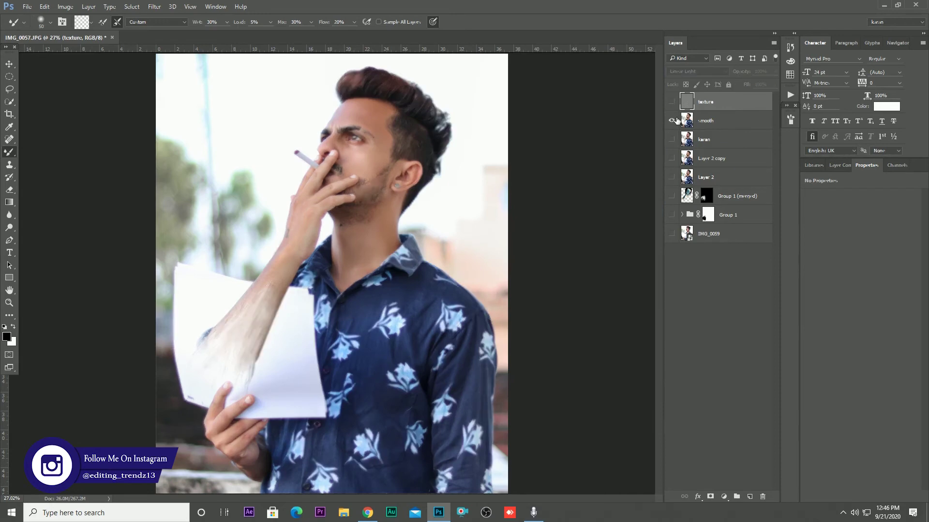
alt+click(672, 120)
- Add a black mask to the smooth layer and set the texture layer's opacity to 50%
click(707, 121)
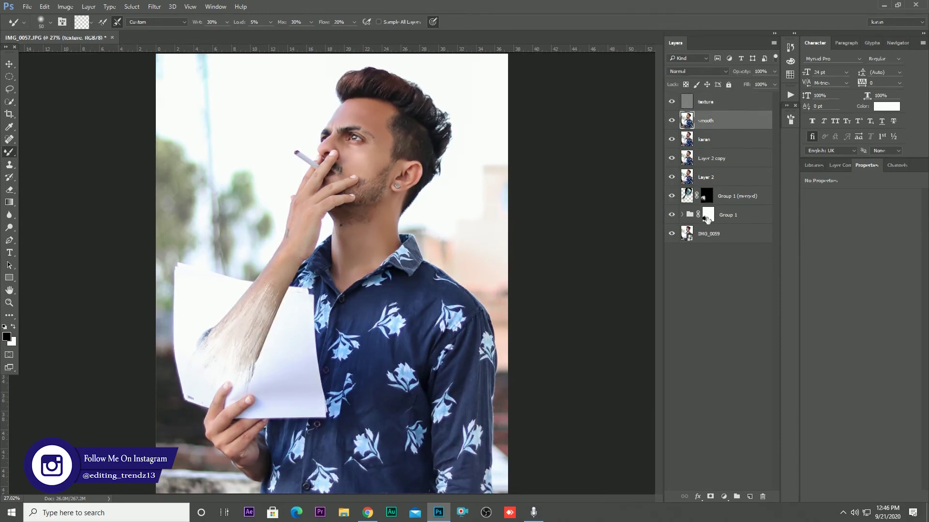
alt+click(710, 497)
click(714, 103)
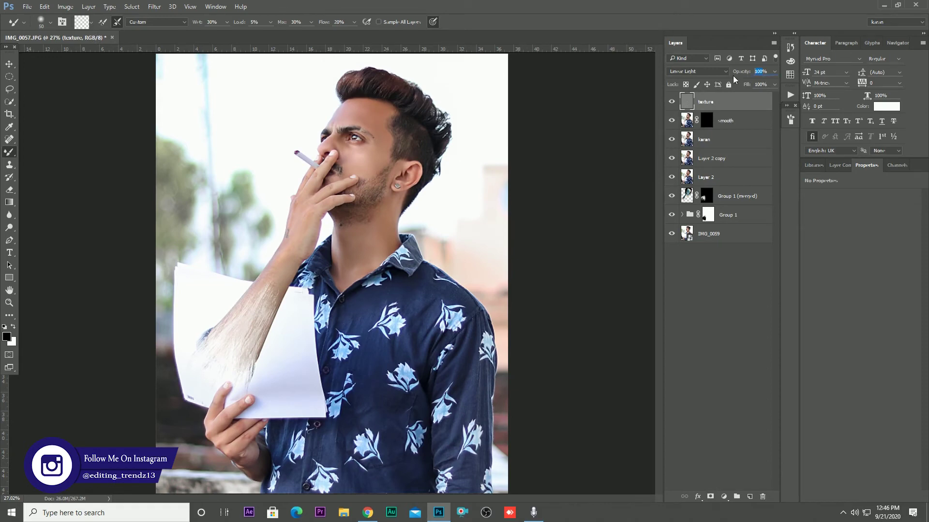
text(50)
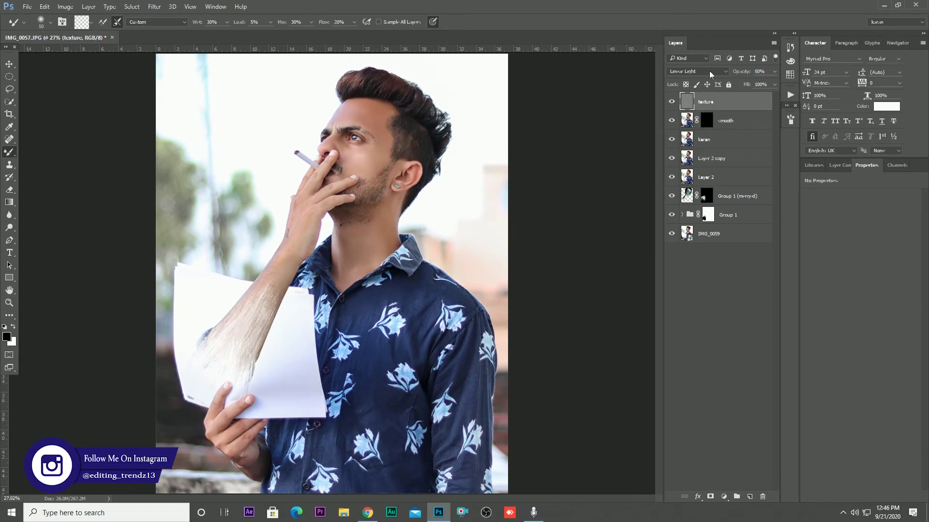
click(671, 102)
- Create a new layer above the texture layer and set its blend mode to Soft Light
click(749, 496)
click(690, 71)
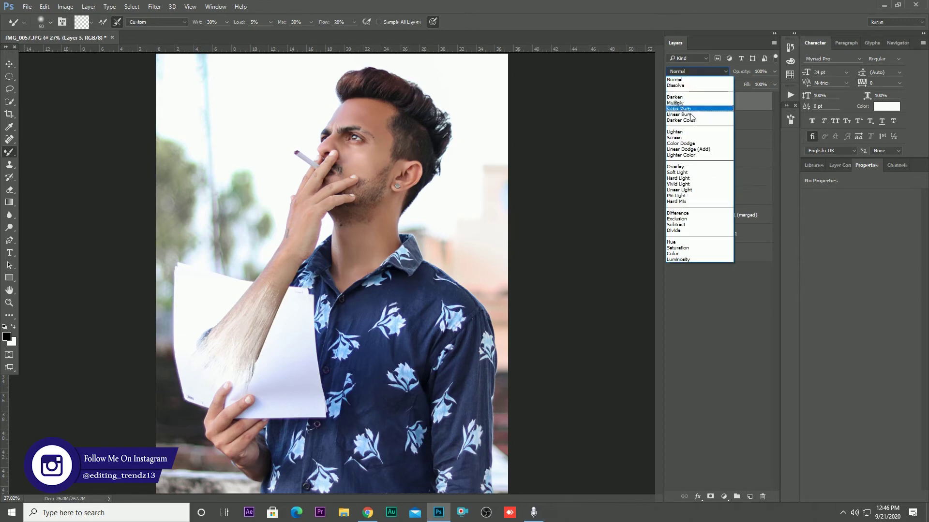
click(687, 176)
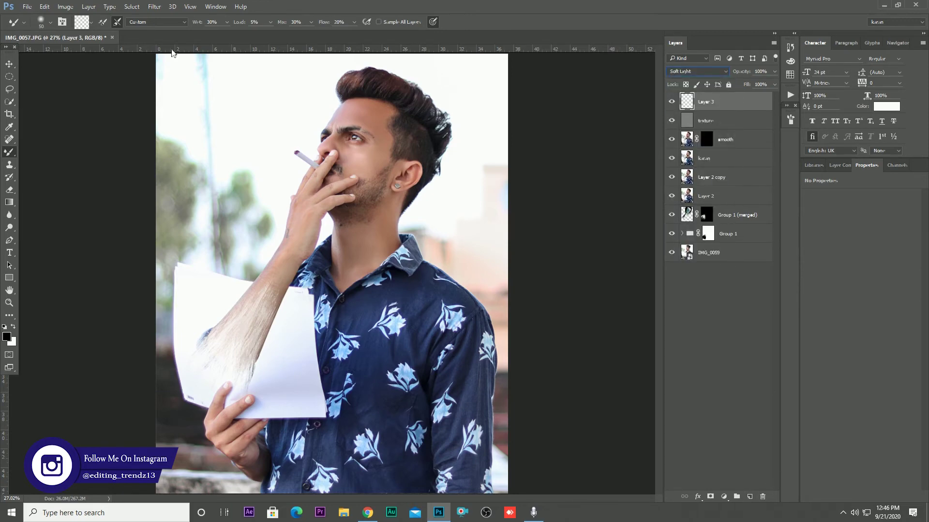
- Paint soft black shading over the cheek, jaw and neck with a large Brush at 10% opacity
click(9, 152)
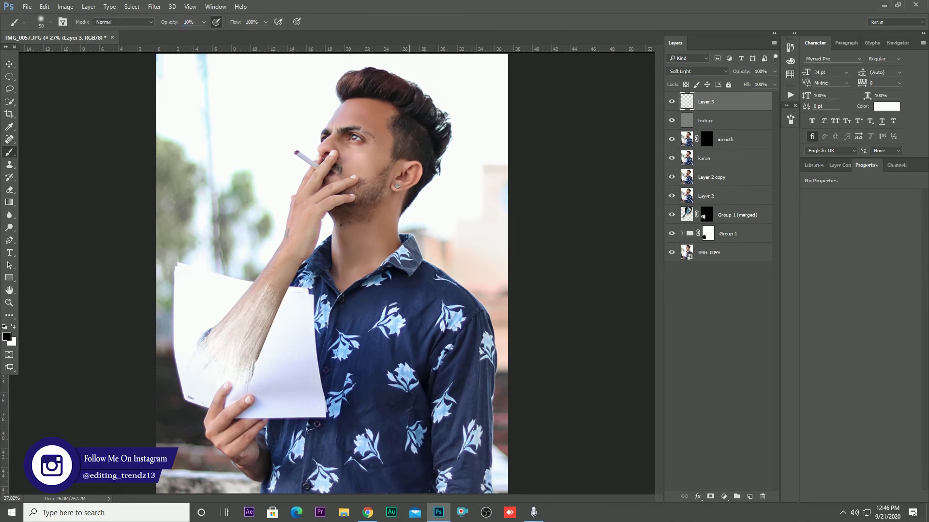
scroll(388, 169, up, 5)
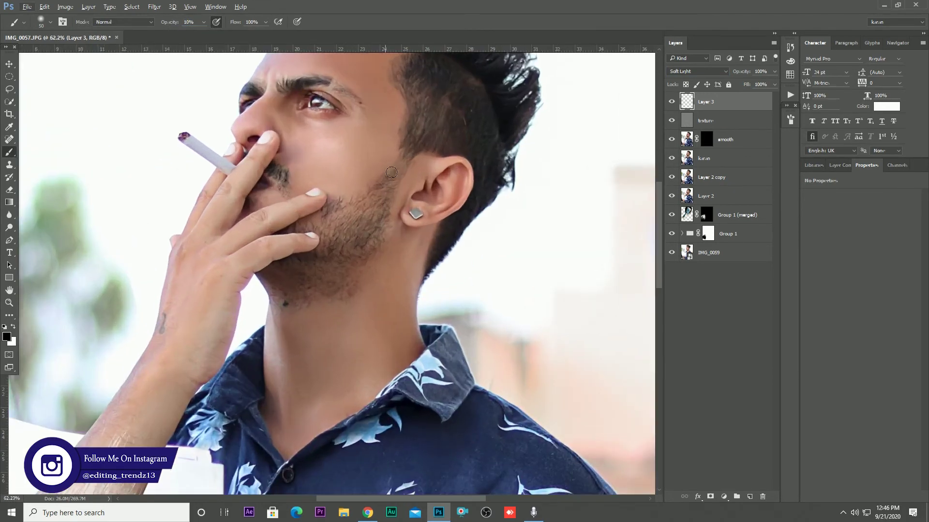
key(bracketright)
key(bracketright)
key(bracketright)
key(bracketright)
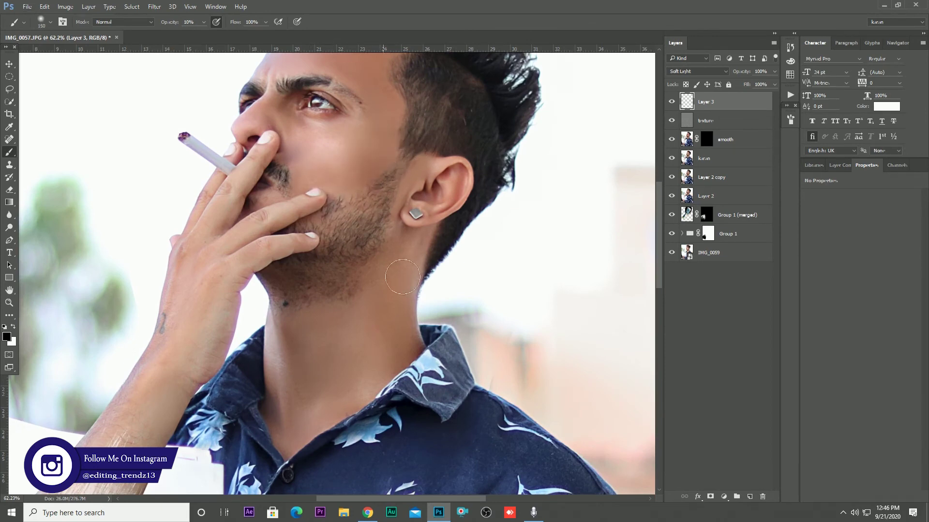
key(bracketleft)
key(bracketright)
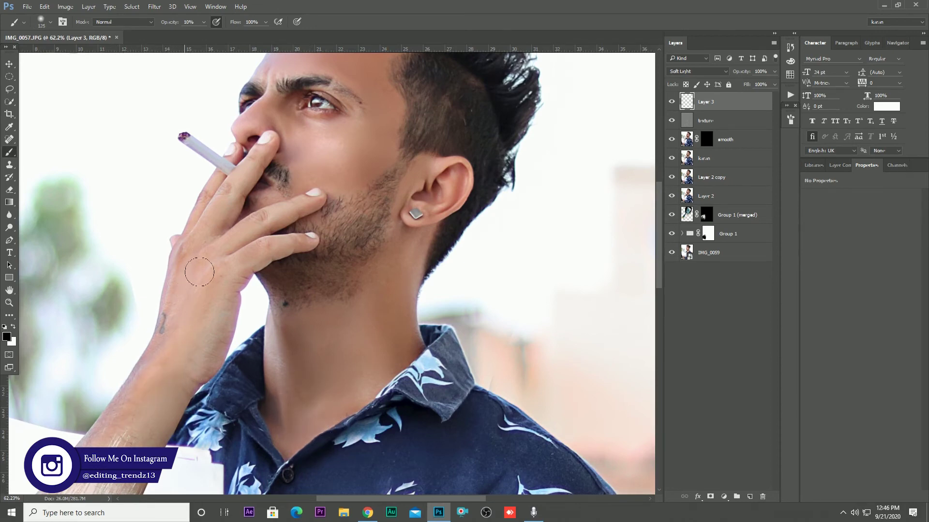
- Deepen the black shading on the hand and facial contours with progressively smaller brush sizes
key(bracketleft)
key(bracketleft)
key(bracketleft)
mouse_move(294, 132)
mouse_down()
mouse_move(320, 185)
mouse_move(291, 167)
mouse_up()
key(bracketleft)
key(bracketleft)
key(bracketleft)
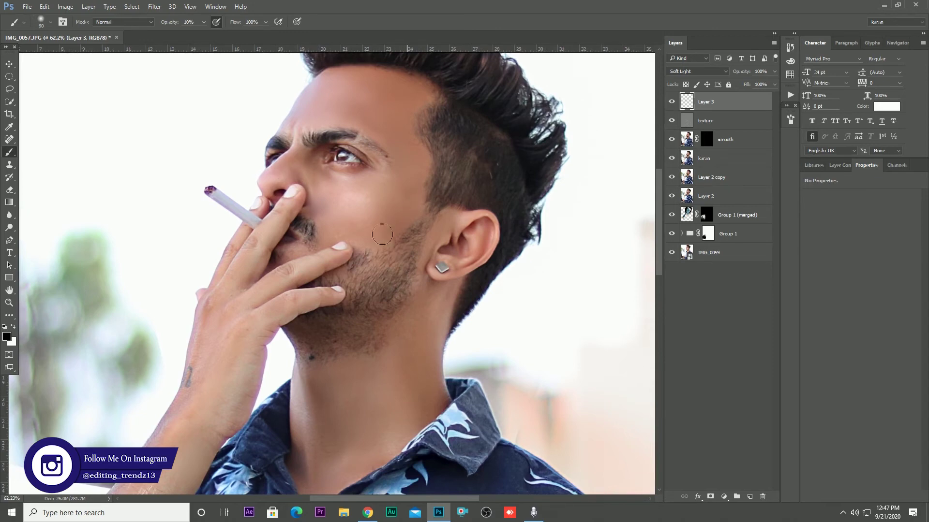
drag(378, 423, 278, 432)
drag(290, 193, 261, 425)
drag(345, 58, 309, 303)
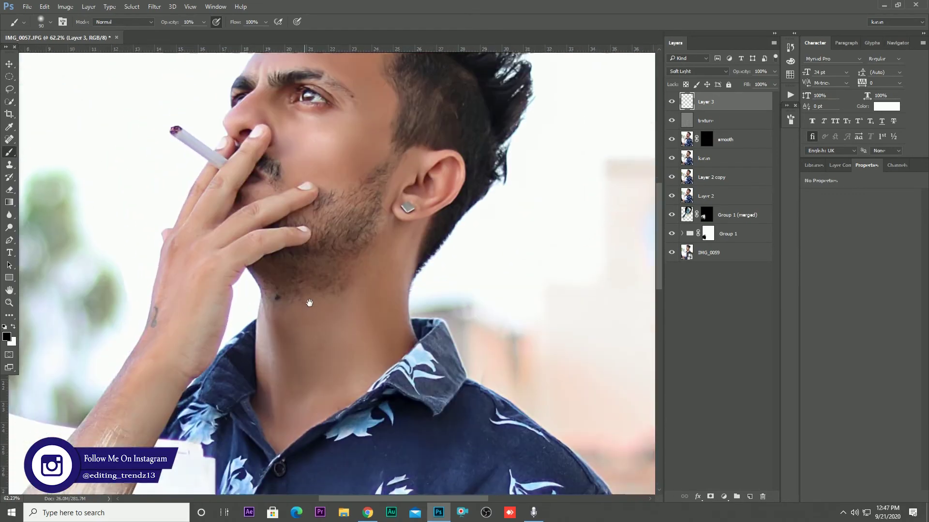
- Switch to white and paint soft highlights over the face, neck, hand and forearm at 10% opacity
click(14, 327)
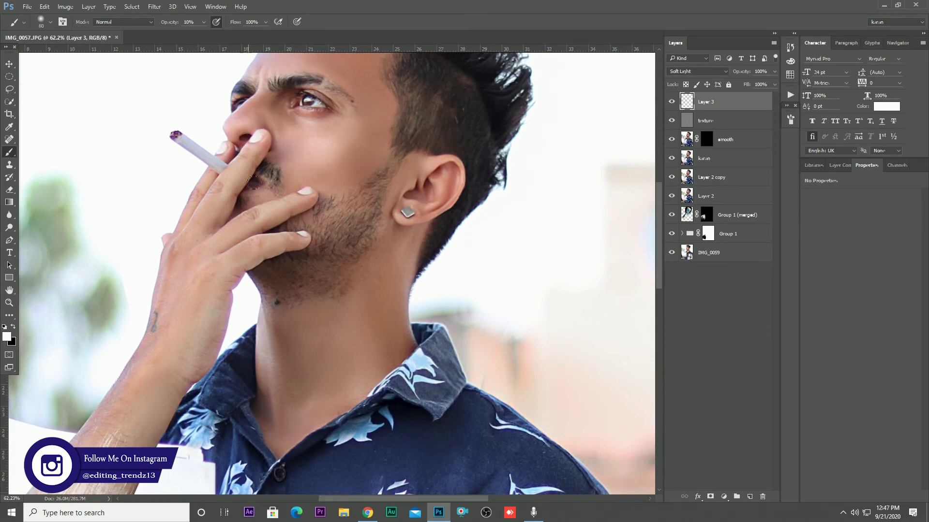
drag(348, 176, 354, 242)
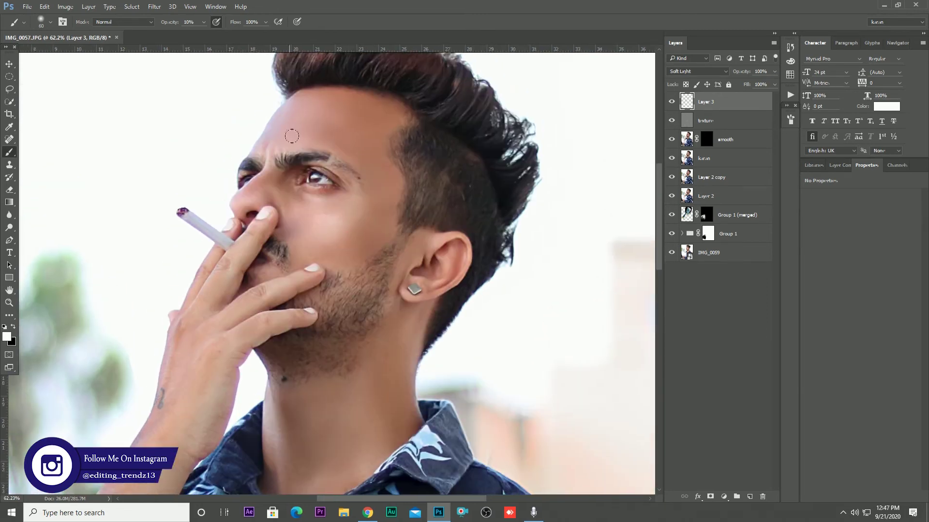
drag(297, 319, 308, 176)
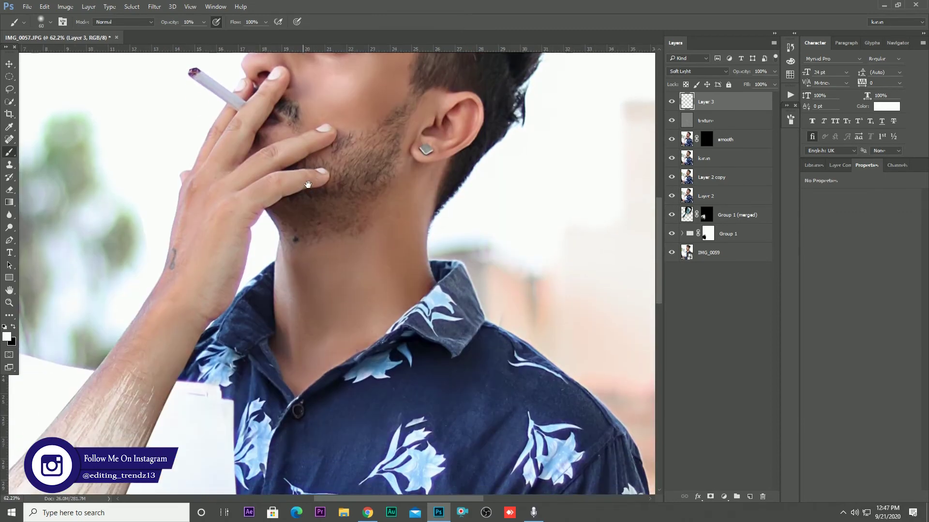
key(])
key(])
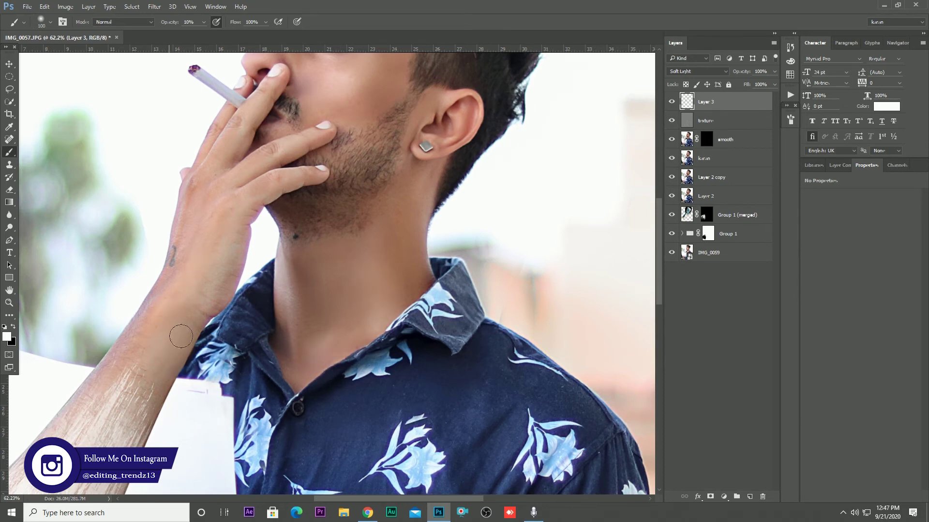
- Compare the whole image with and without the painted Soft Light shading layer
key(ctrl+0)
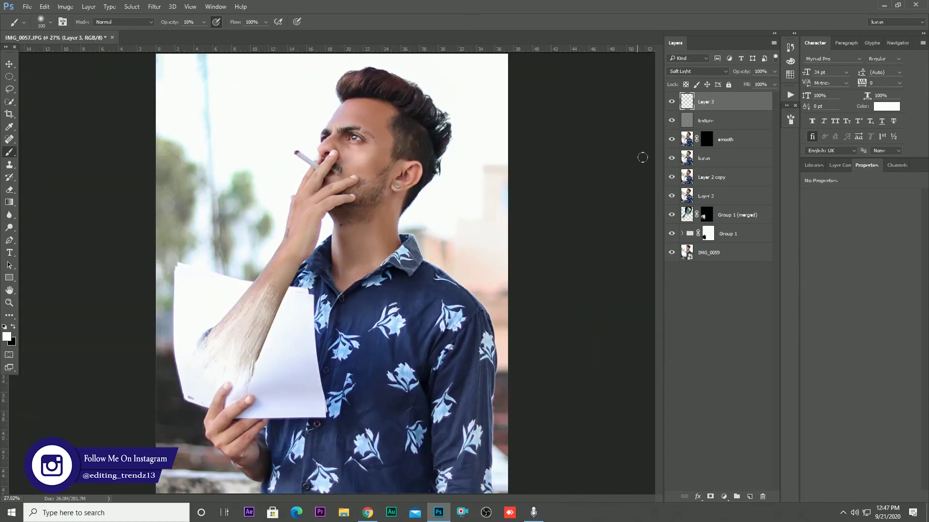
click(672, 101)
click(672, 102)
click(672, 101)
click(672, 101)
- Apply a Gaussian Blur with radius 5 pixels to the painted Soft Light layer
click(154, 6)
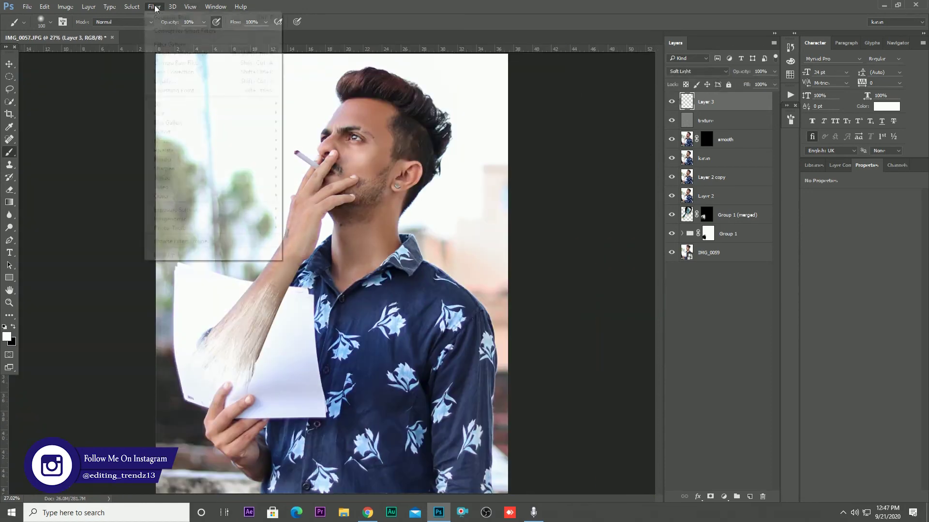
mouse_move(268, 113)
click(308, 150)
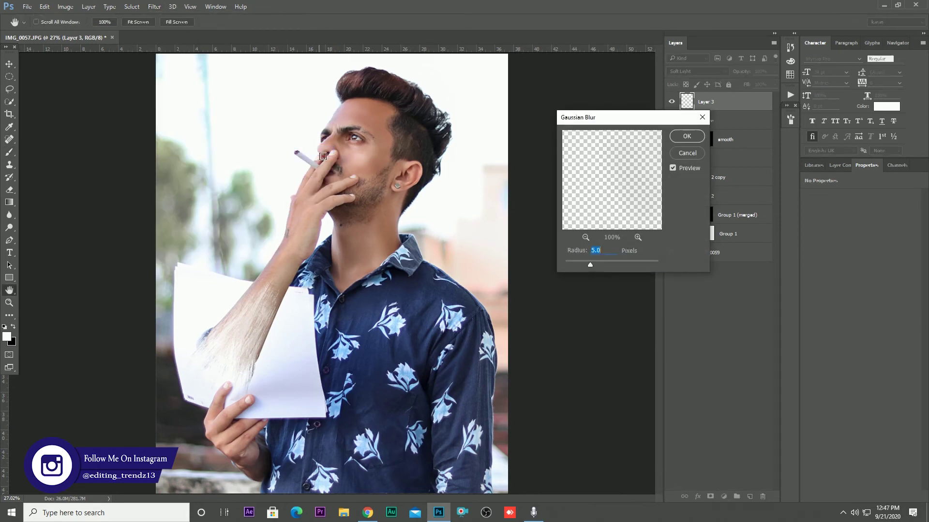
key(Return)
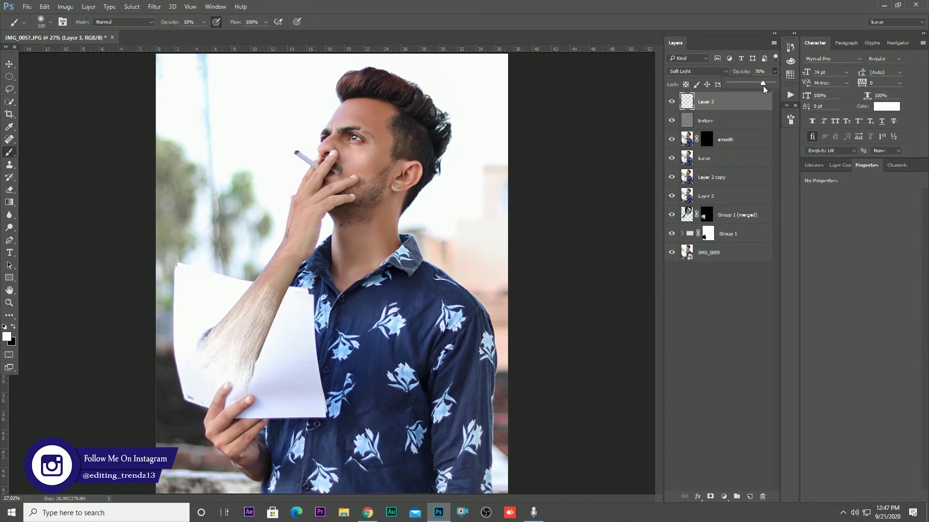
- Try an opacity of 78% on the Soft Light layer, and undo that change
drag(762, 86, 762, 85)
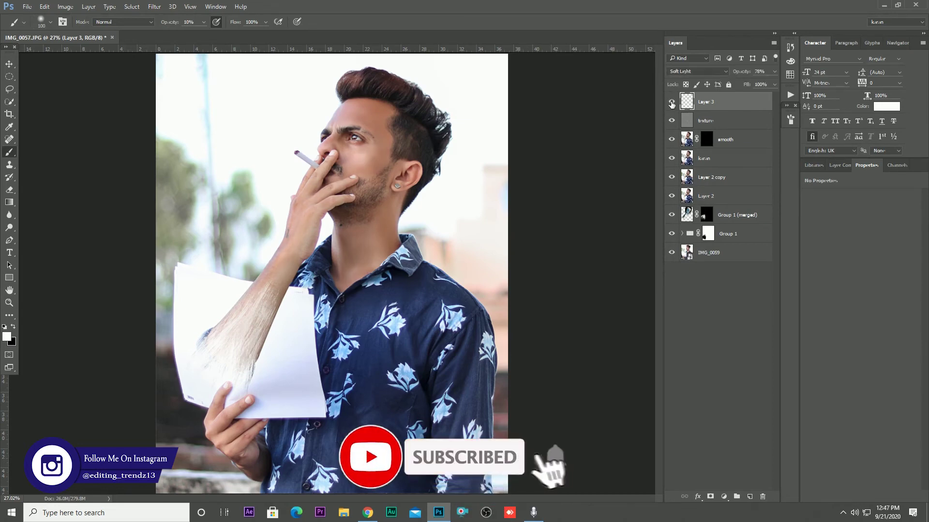
key(ctrl+z)
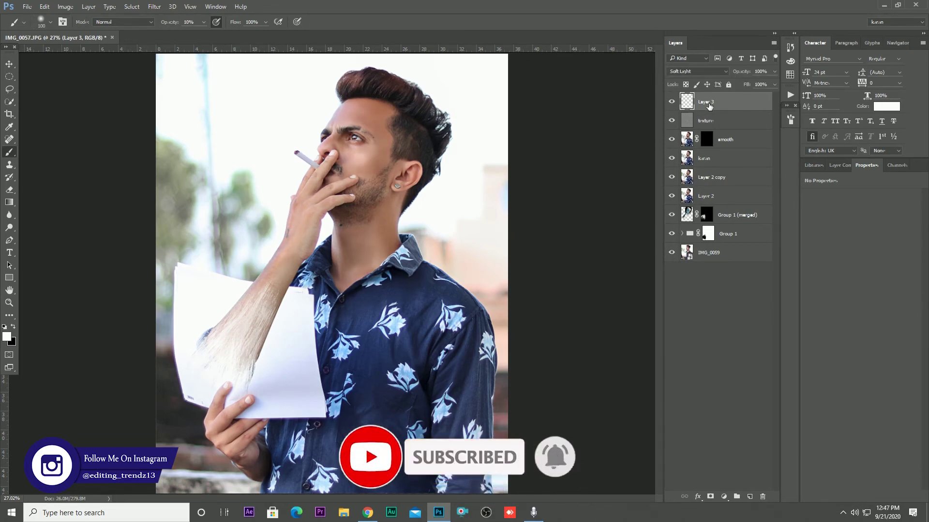
- Stamp all visible layers into a new top layer and smooth the facial skin on it with the Mixer Brush
key(ctrl+shift+alt+e)
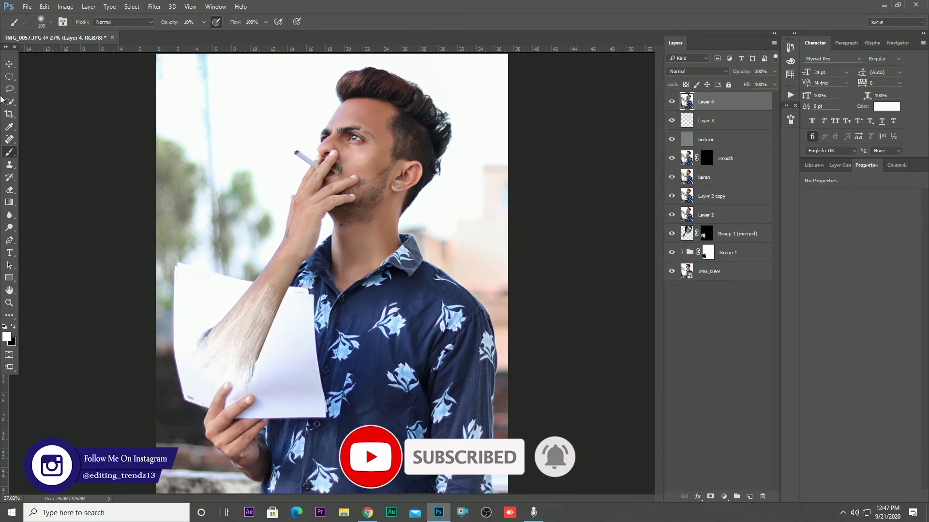
right_click(9, 151)
click(56, 179)
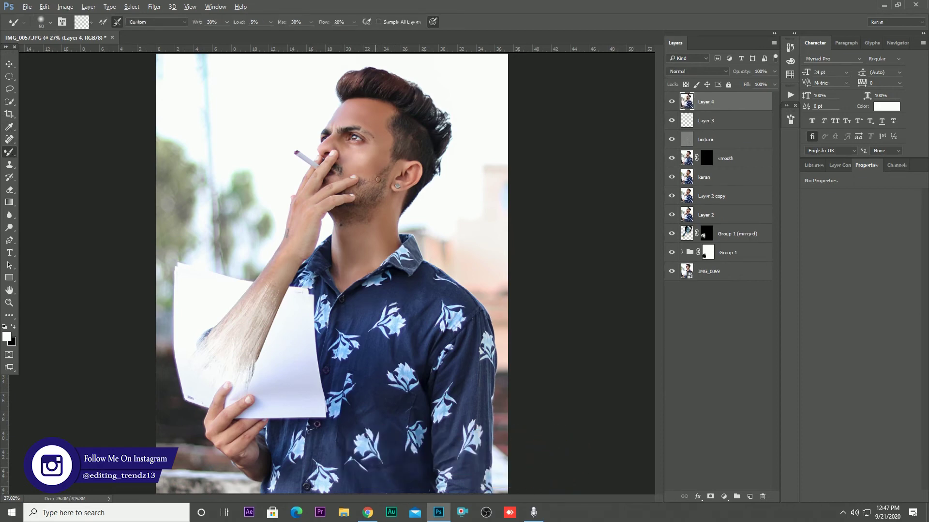
scroll(378, 180, up, 5)
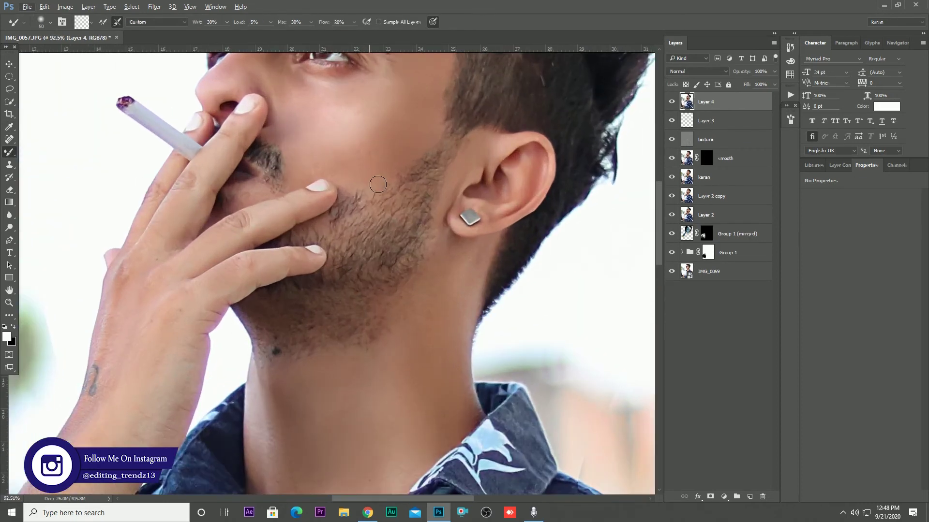
key(bracketright)
key(bracketright)
drag(338, 170, 382, 174)
key(ctrl+0)
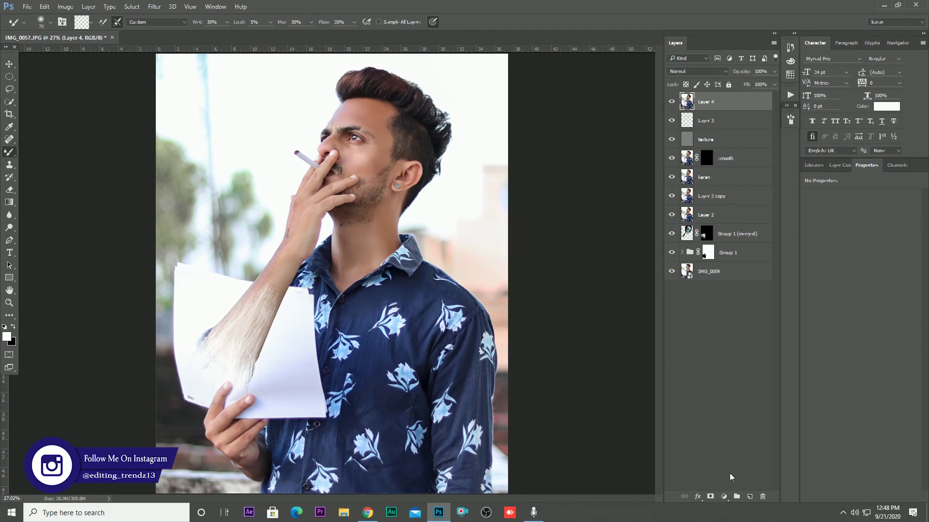
- Add a Channel Mixer adjustment layer above the smoothed layer and adjust its Green output channel
click(723, 497)
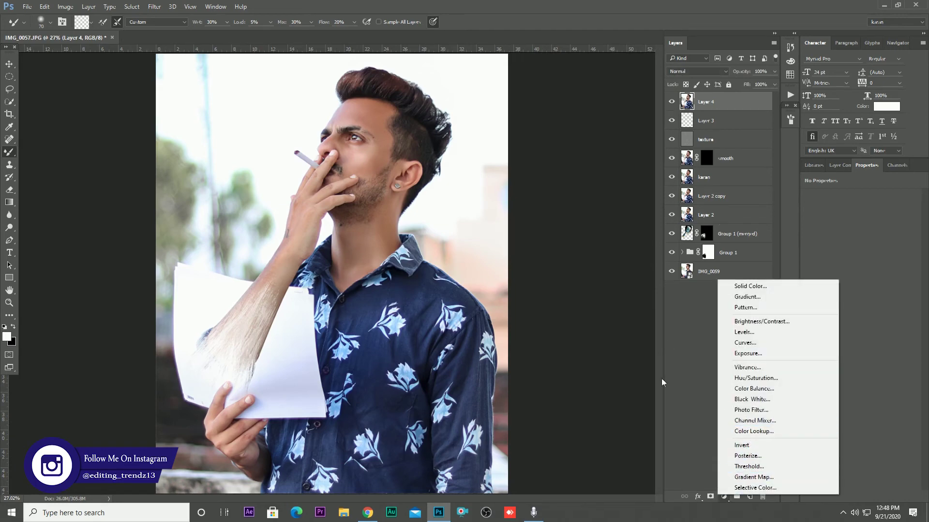
click(755, 420)
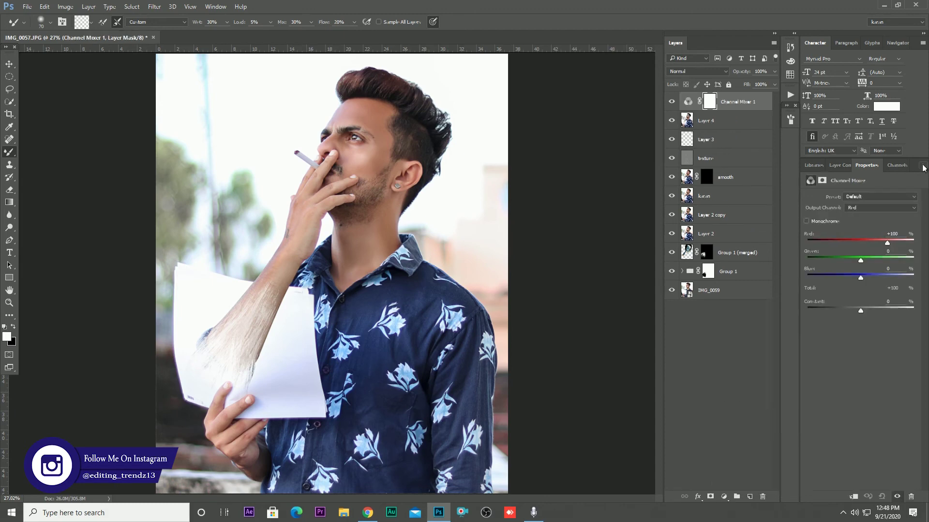
click(881, 206)
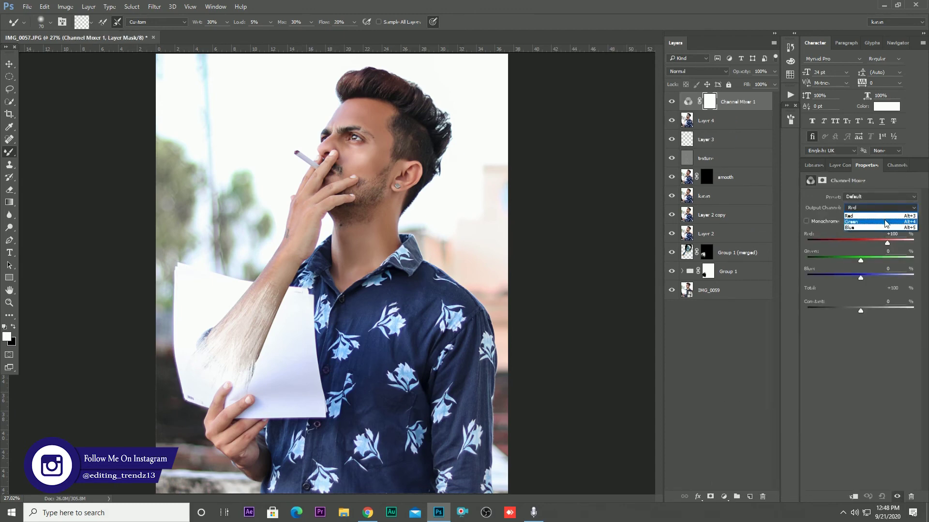
click(885, 222)
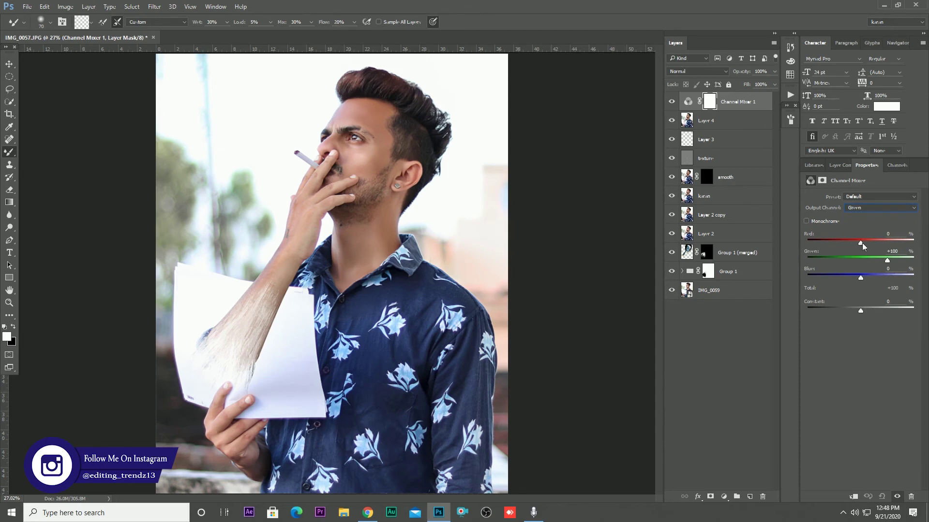
drag(862, 243, 862, 277)
- Set the Channel Mixer's Blue output channel to Red 2, Green +8 and Blue +102
click(857, 211)
click(860, 224)
click(863, 243)
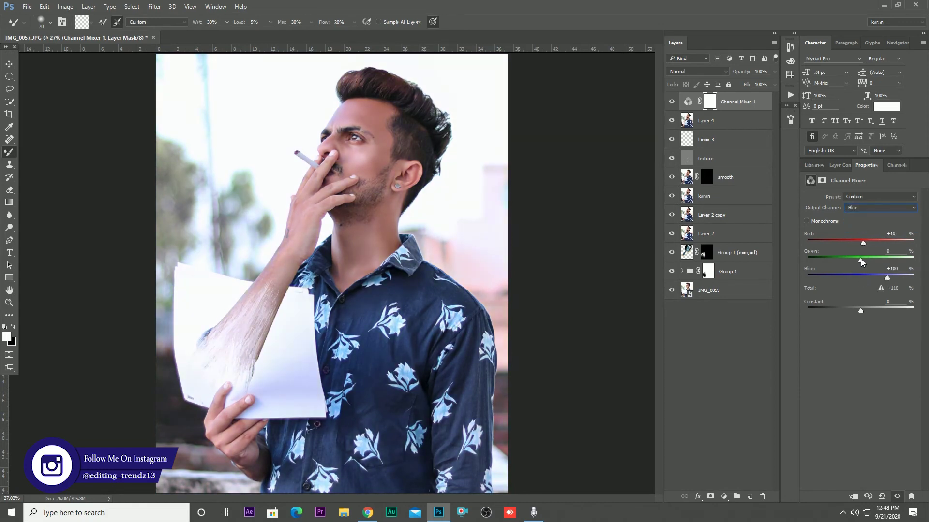
click(871, 236)
text(2)
- Reduce the Channel Mixer layer's opacity to about 40% and compare the image with and without it
drag(774, 71, 758, 85)
click(672, 103)
click(672, 103)
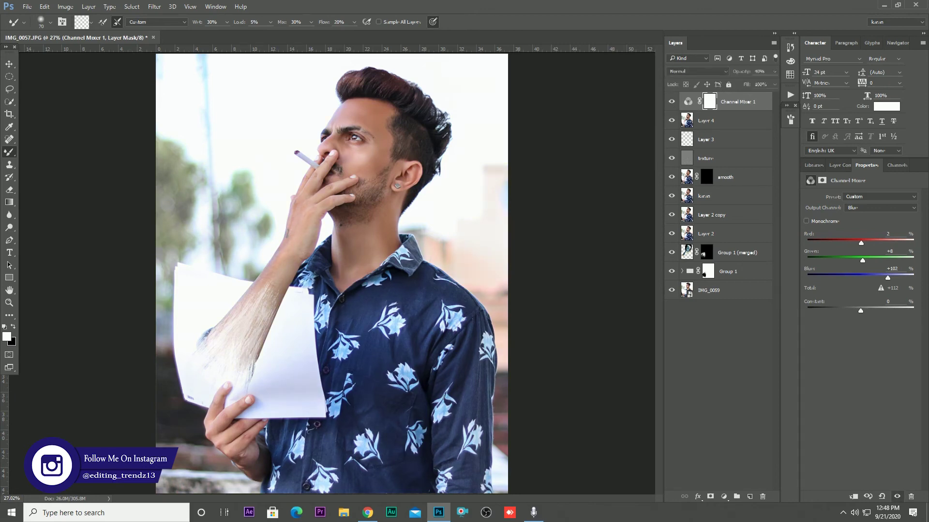
- Stamp all visible layers into a new top layer and open its HSL adjustments in the Camera Raw Filter
key(ctrl+alt+shift+e)
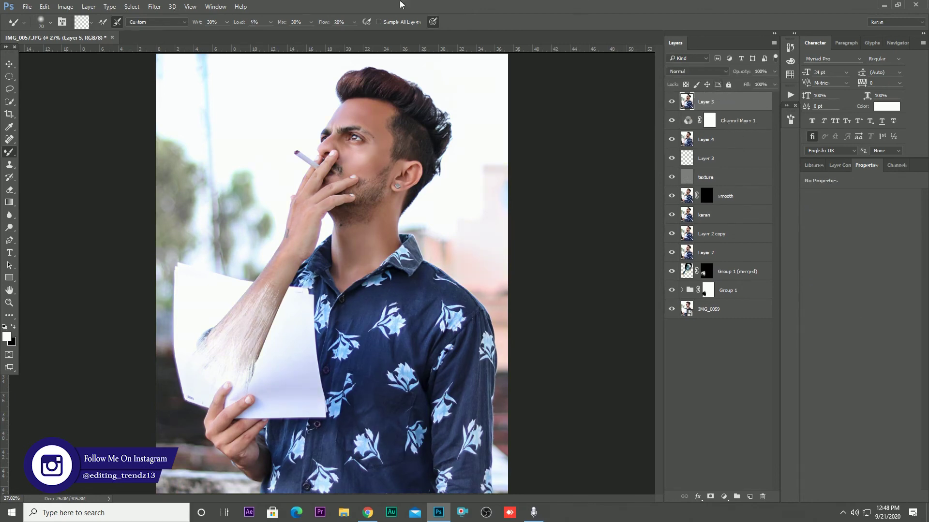
click(155, 7)
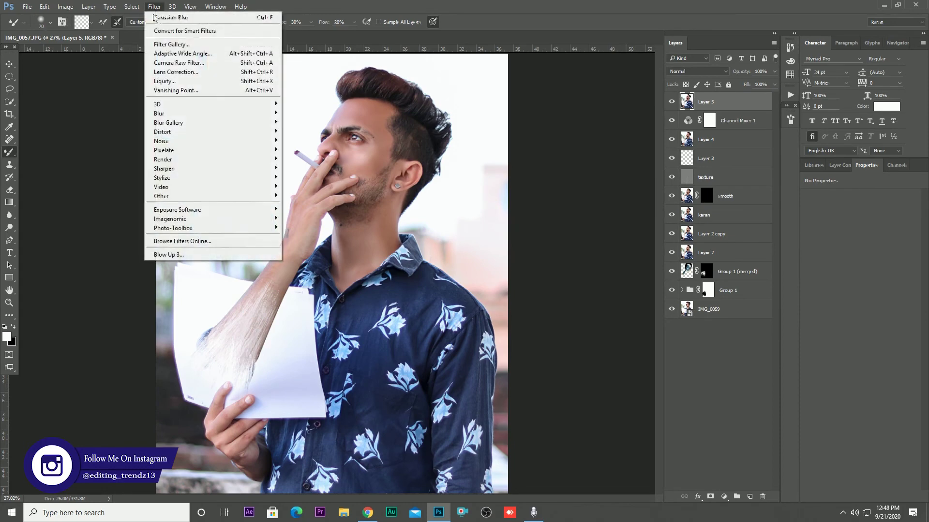
click(163, 65)
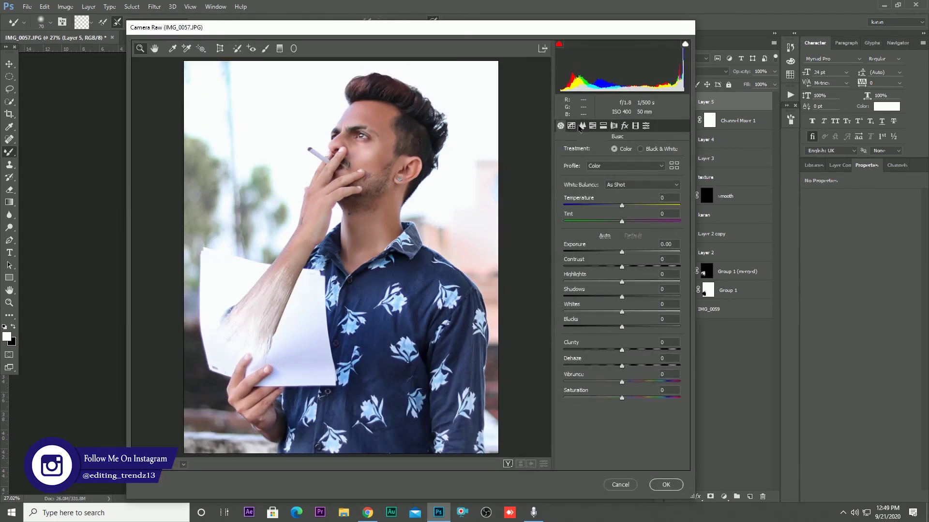
click(582, 126)
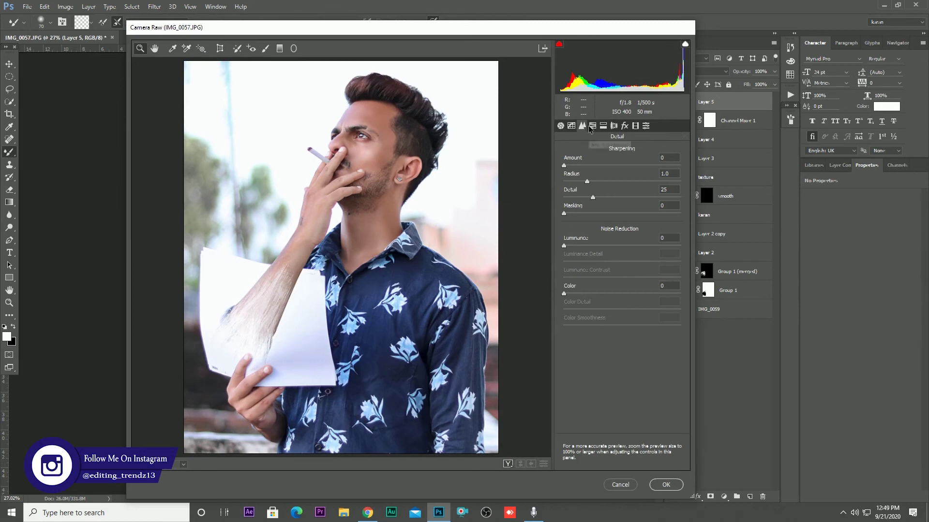
click(592, 126)
- Raise the hue of the Yellows and Greens to their maximum and adjust the Aquas hue
click(567, 152)
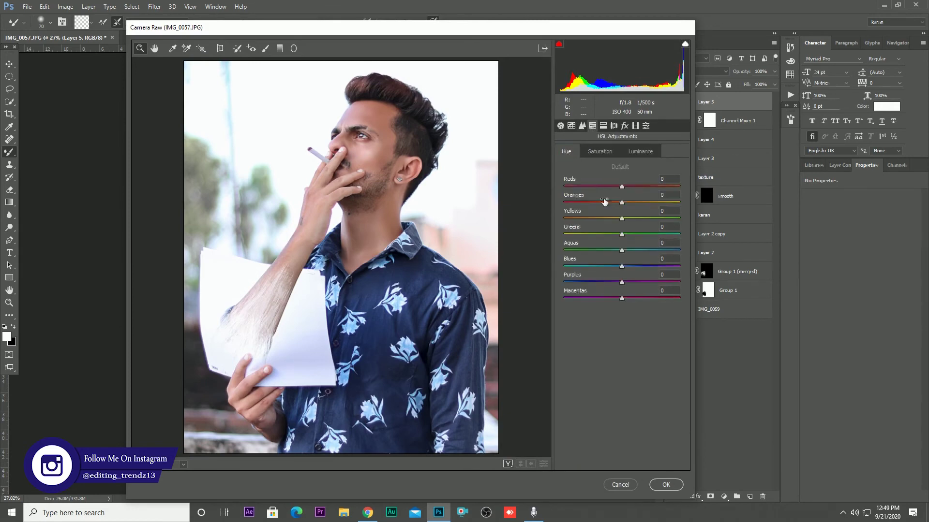
drag(622, 218, 692, 221)
drag(622, 234, 684, 237)
drag(622, 250, 628, 267)
- Set the Blues saturation to +9, lower the Oranges saturation slightly, and apply the Camera Raw adjustments
click(600, 152)
click(628, 166)
click(632, 154)
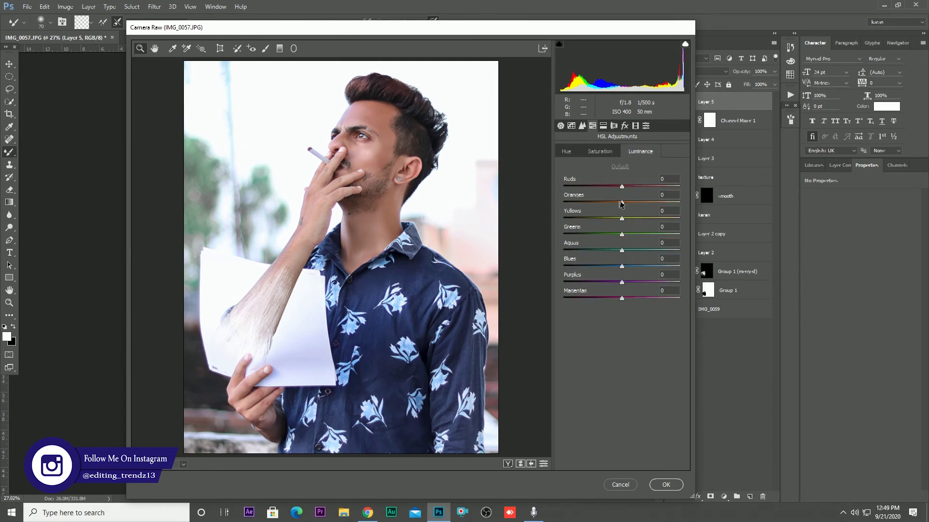
click(600, 151)
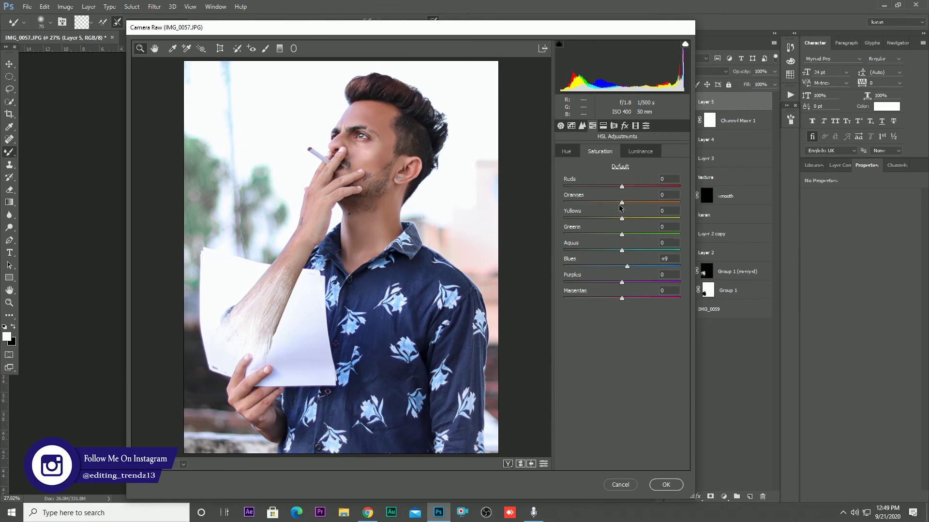
drag(622, 203, 620, 206)
click(669, 485)
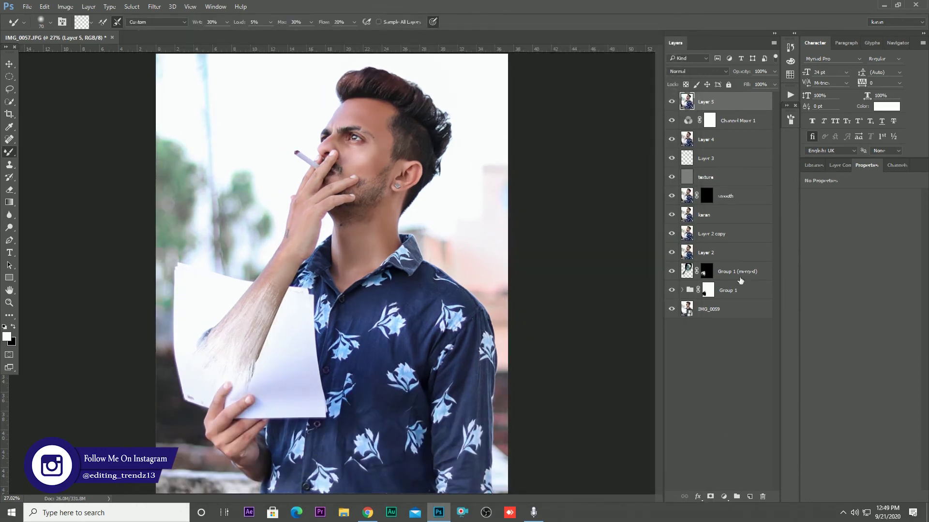
click(671, 102)
click(672, 102)
- Add a Selective Color adjustment layer and set its Neutrals to Cyan +6, Magenta +1 and Yellow +5
click(723, 497)
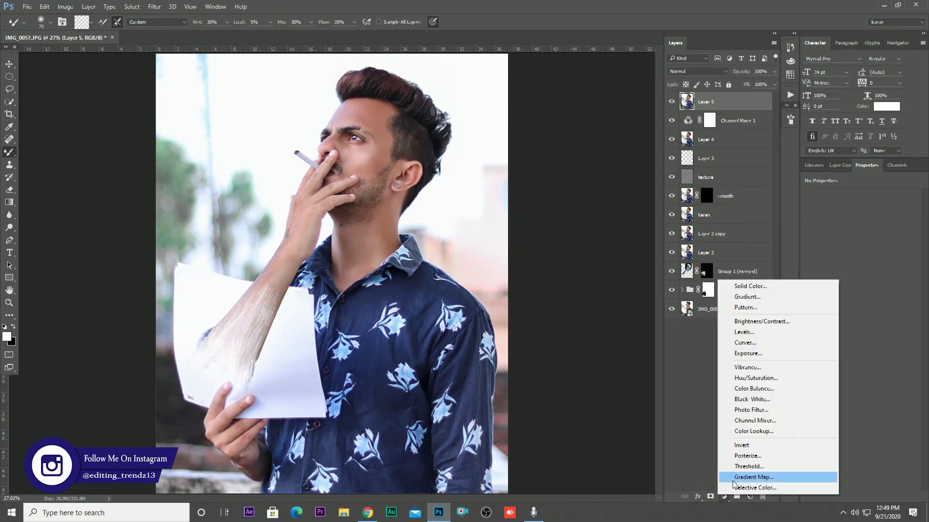
click(742, 490)
click(866, 208)
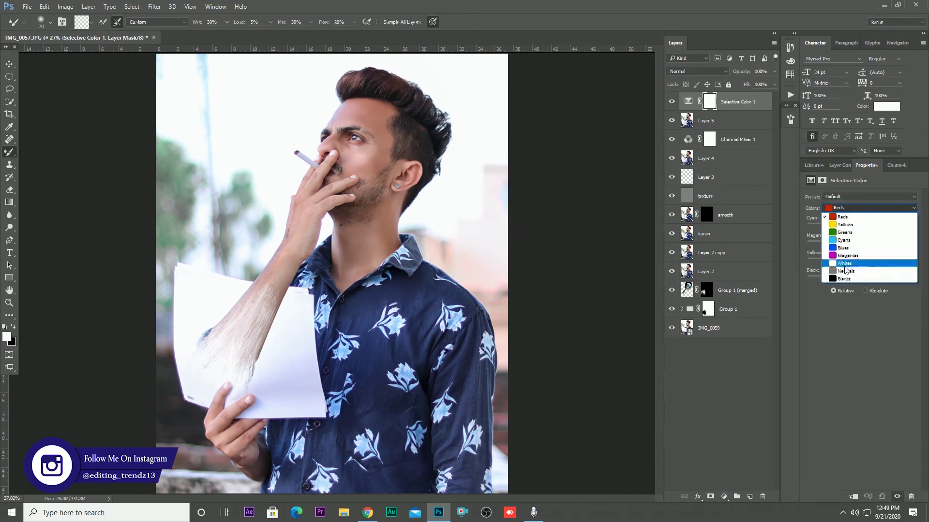
click(838, 265)
drag(861, 227, 863, 227)
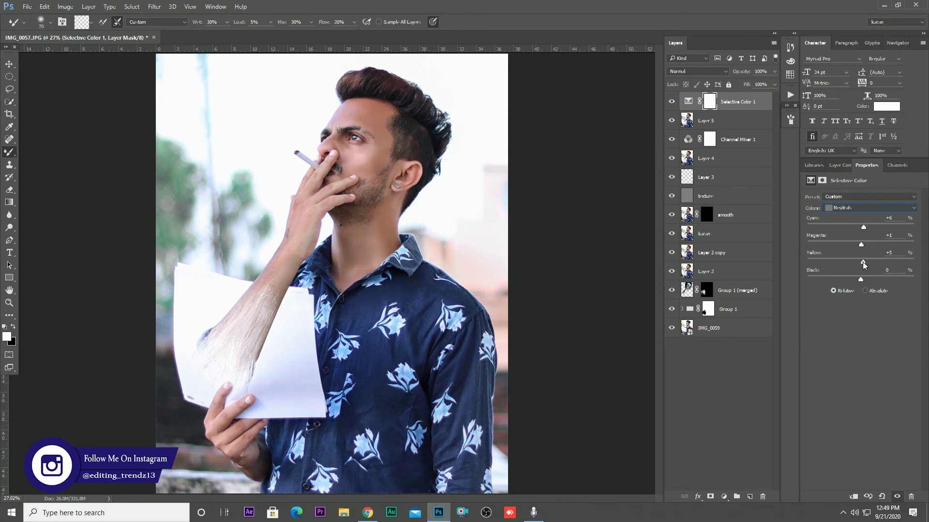
- Set the Selective Color Blues to Cyan +10 and Magenta +5, and adjust the Cyans range
click(859, 205)
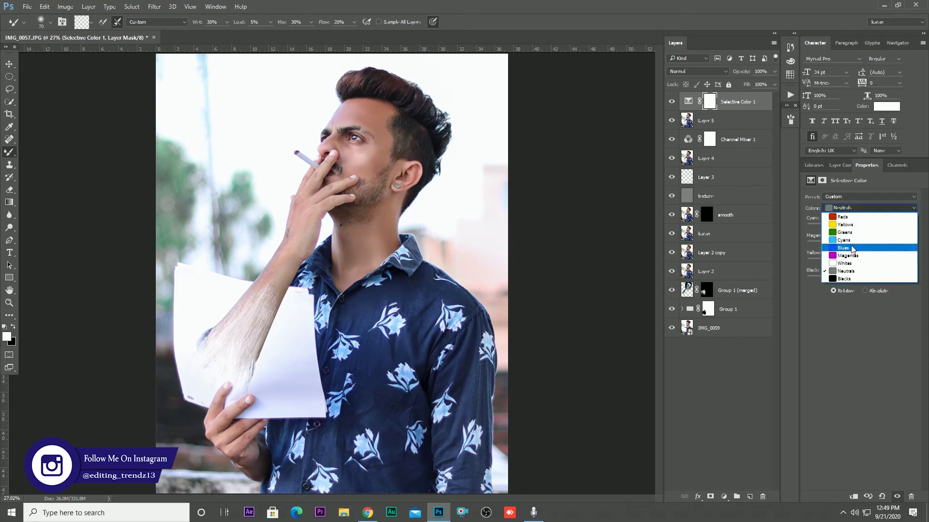
click(854, 241)
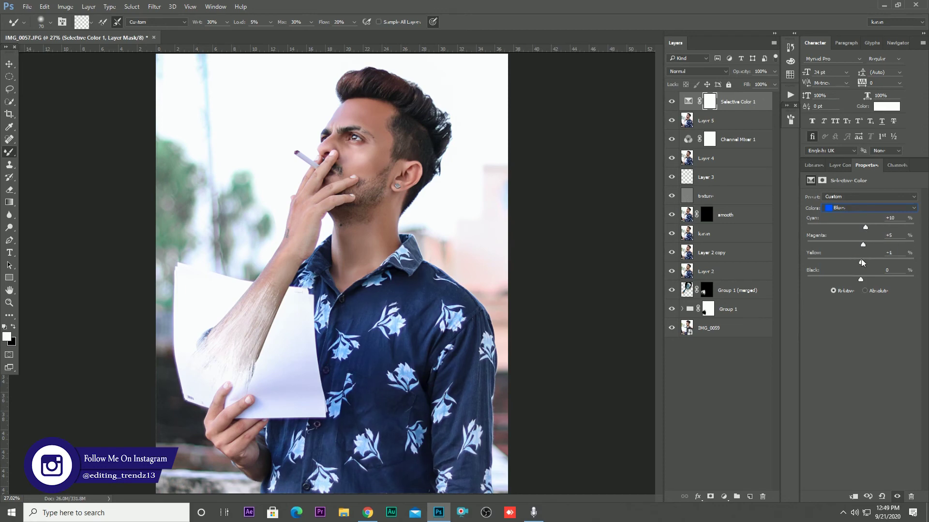
click(858, 210)
click(859, 231)
- Set the Selective Color Yellows to Cyan +7 and Magenta +4, and adjust the Reds range
click(854, 209)
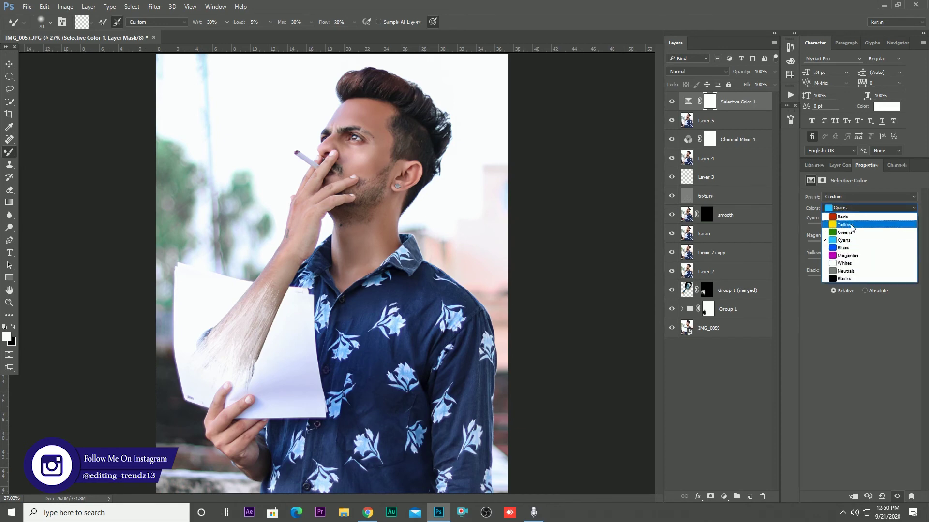
click(852, 226)
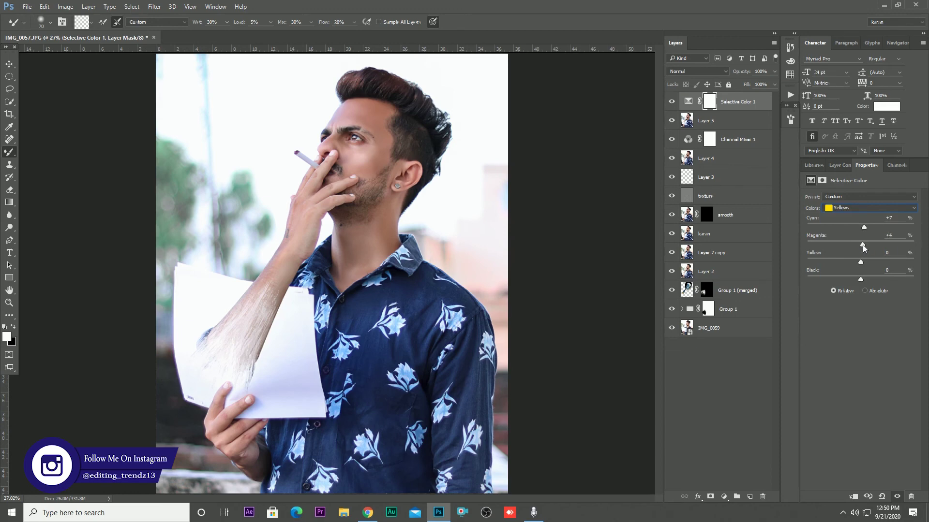
click(855, 209)
click(855, 217)
click(855, 208)
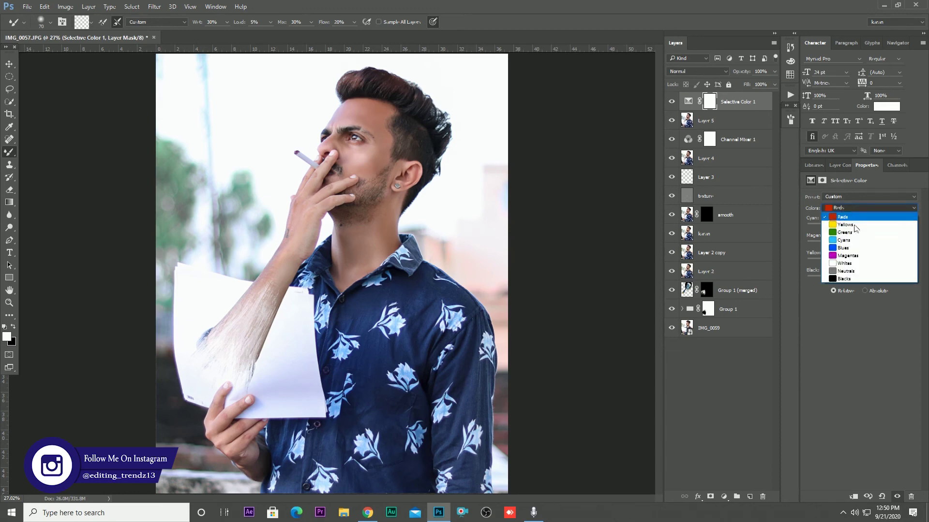
- Set the Selective Color Blacks to Cyan +1, Magenta +2 and Yellow -6, and compare the image without the layer
click(856, 278)
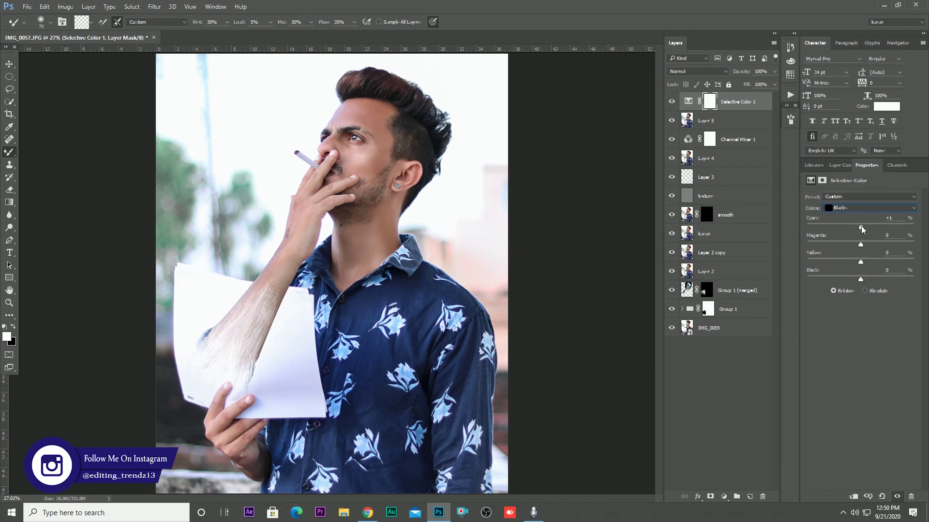
drag(861, 245, 862, 245)
click(861, 280)
click(672, 102)
click(671, 102)
- Add a Photo Filter adjustment layer, go through the filter presets and choose the Red filter
click(724, 498)
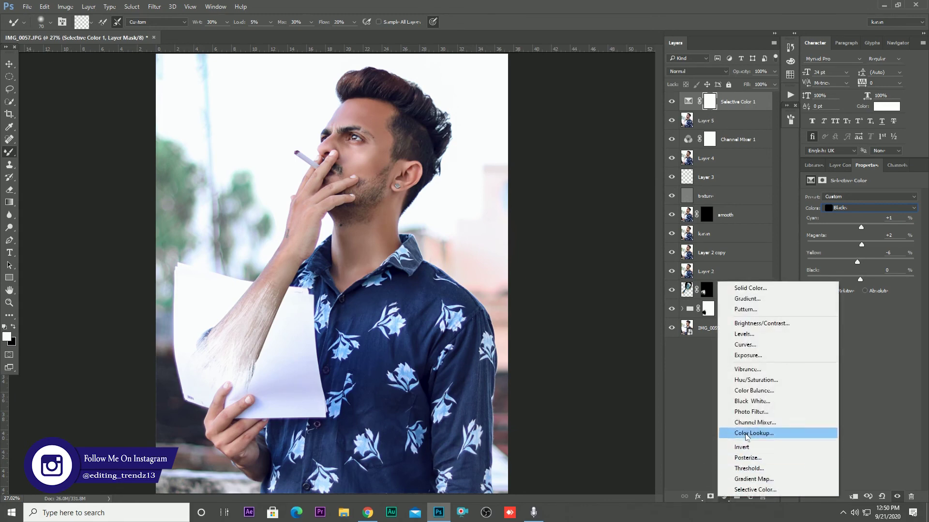
click(748, 412)
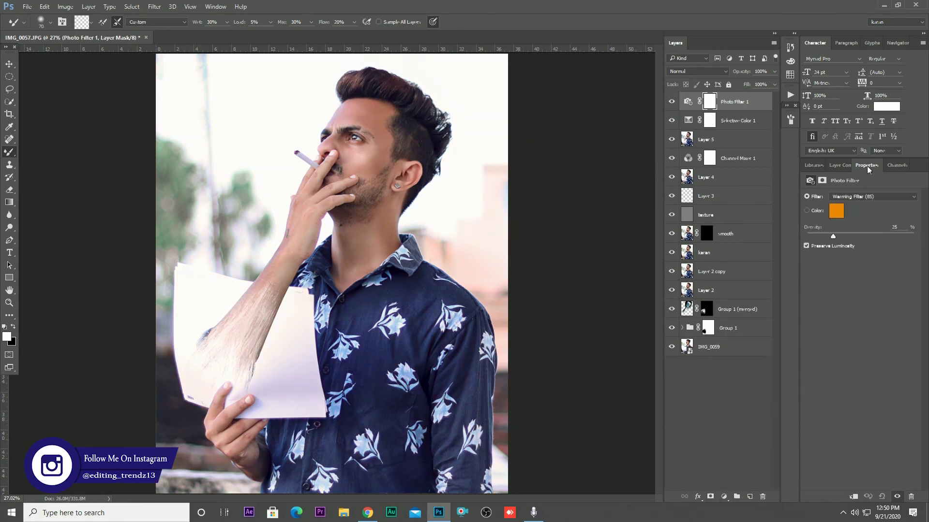
click(867, 196)
click(867, 196)
key(Down)
key(Down)
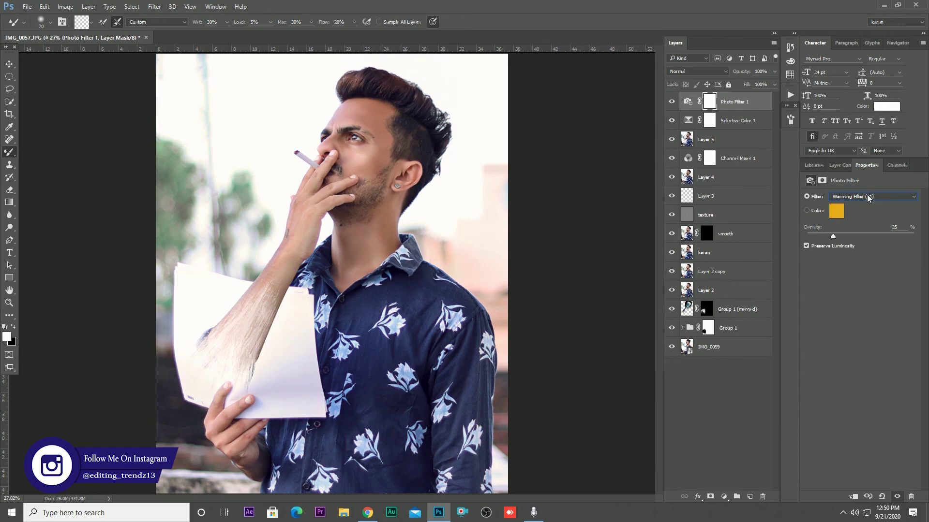
key(Down)
key(Down)
key(Down)
key(Down)
- Set the Photo Filter layer's opacity to 75% and compare the image with and without it
click(671, 102)
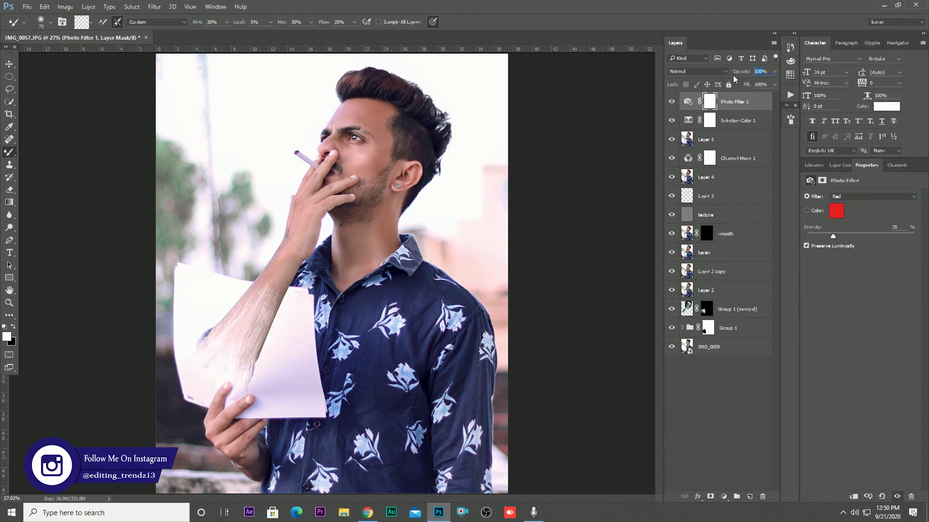
text(75)
click(671, 102)
click(671, 102)
click(671, 102)
- Create a new empty top layer and rotate the smoke brush tip to an angle of -156°
click(750, 497)
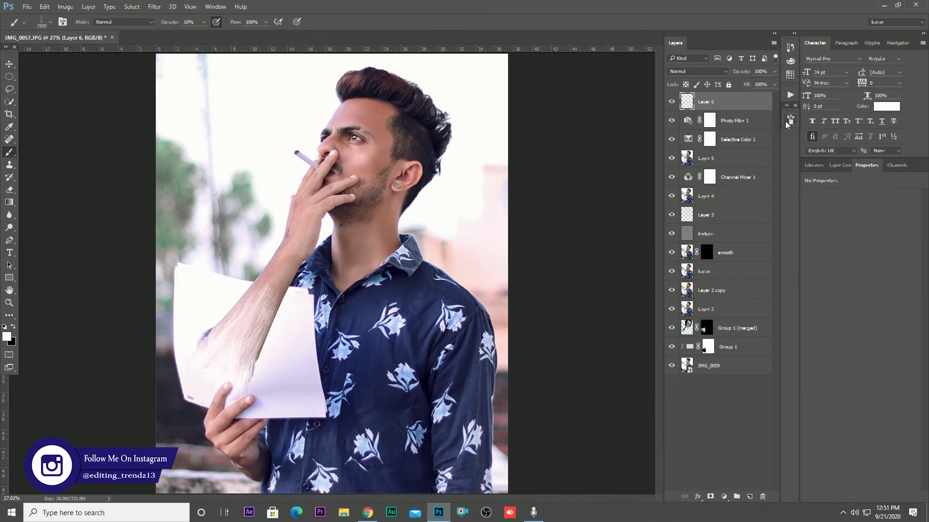
click(790, 119)
mouse_move(765, 236)
mouse_down()
mouse_move(733, 233)
mouse_move(734, 244)
mouse_up()
- Set the foreground color to light grey #cac5c5 and reduce the brush size to 600 px
click(6, 337)
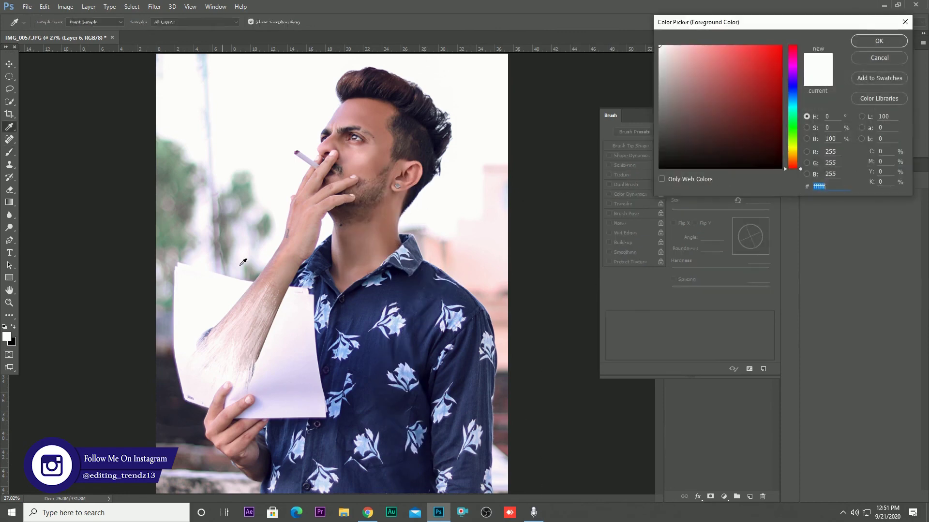
click(662, 72)
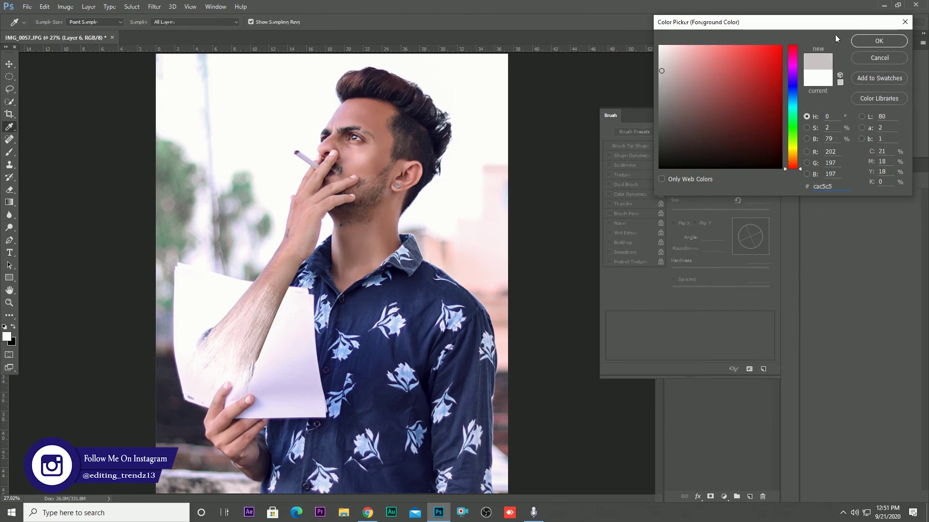
click(861, 41)
key(bracketleft)
key(bracketleft)
key(bracketleft)
key(bracketleft)
key(bracketleft)
key(bracketleft)
key(bracketleft)
key(bracketleft)
key(bracketleft)
key(bracketleft)
key(bracketleft)
key(bracketleft)
key(bracketleft)
key(bracketleft)
key(bracketleft)
key(bracketleft)
key(bracketleft)
key(bracketleft)
key(bracketleft)
key(bracketleft)
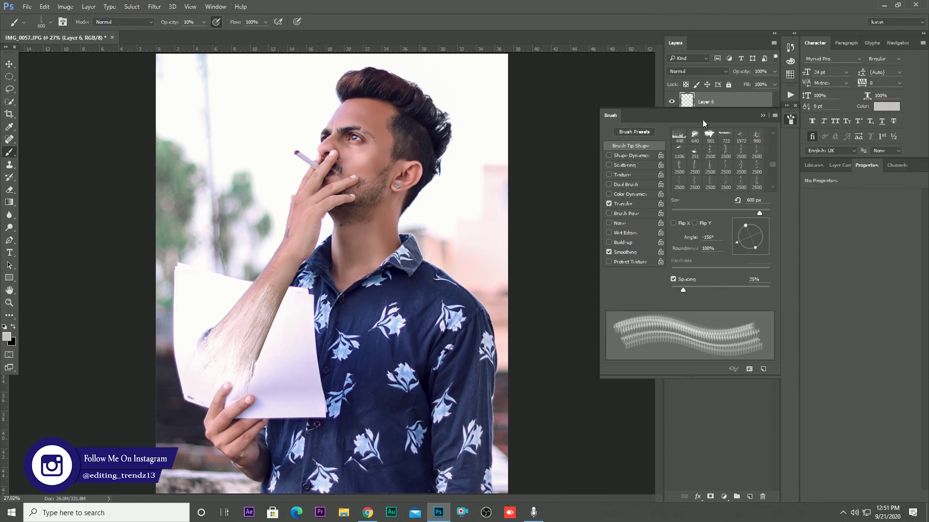
click(763, 116)
- Stamp smoke rising from the cigarette tip with the brush on another new layer
click(750, 497)
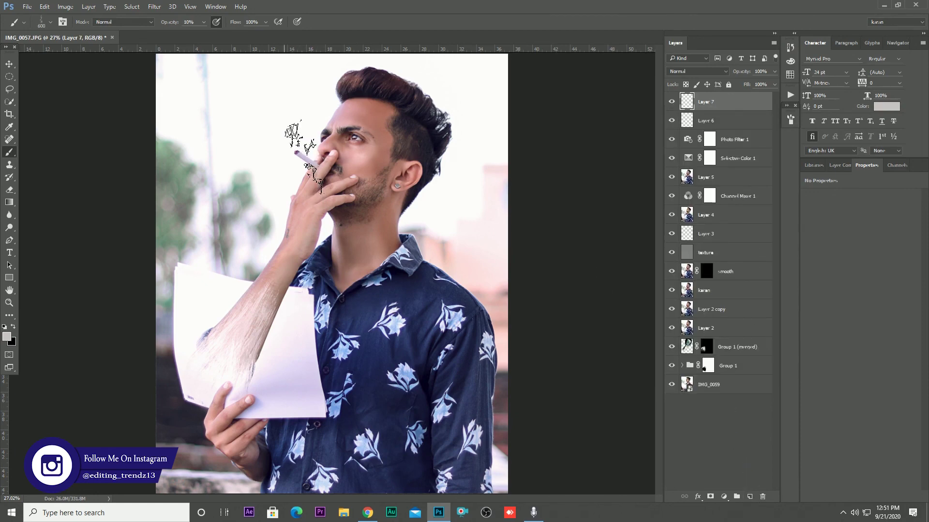
click(304, 155)
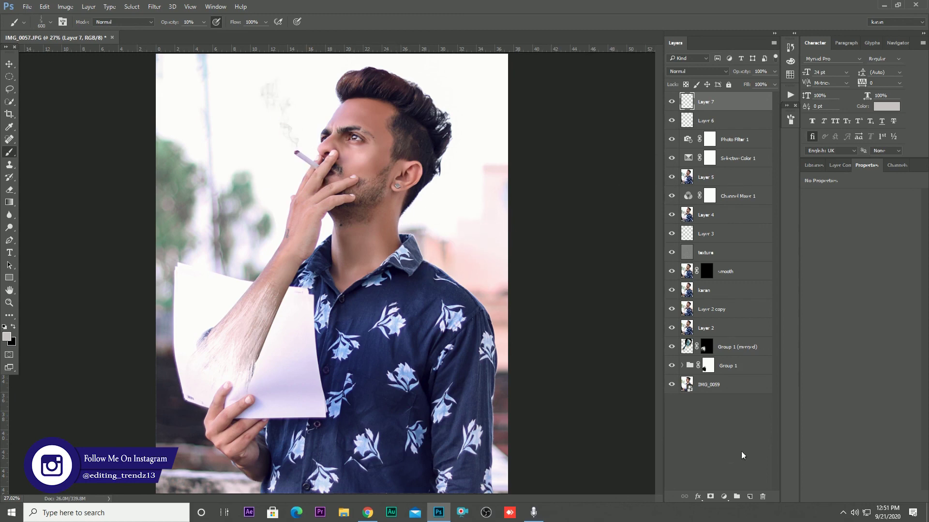
- Add a layer mask to the top smoke layer and fade the smoke's upper end with a black-to-transparent gradient, comparing with the layer hidden
click(711, 497)
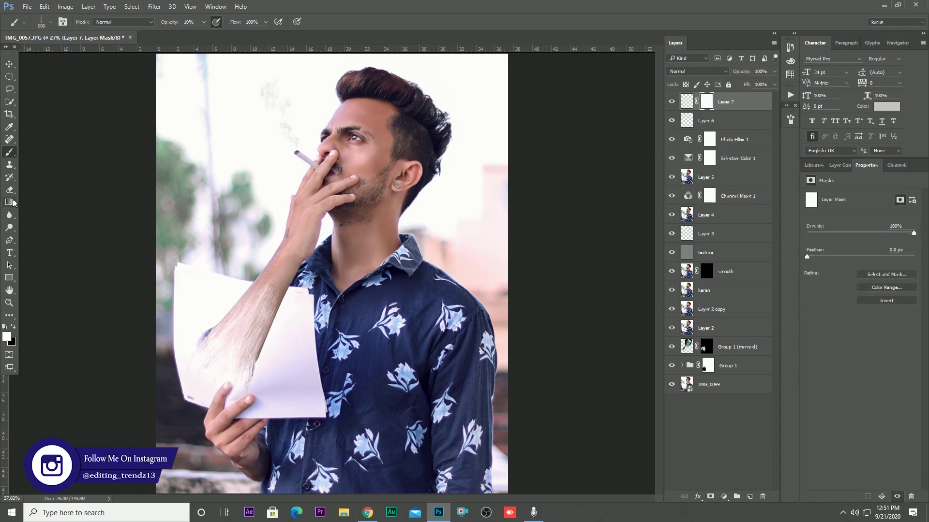
key(g)
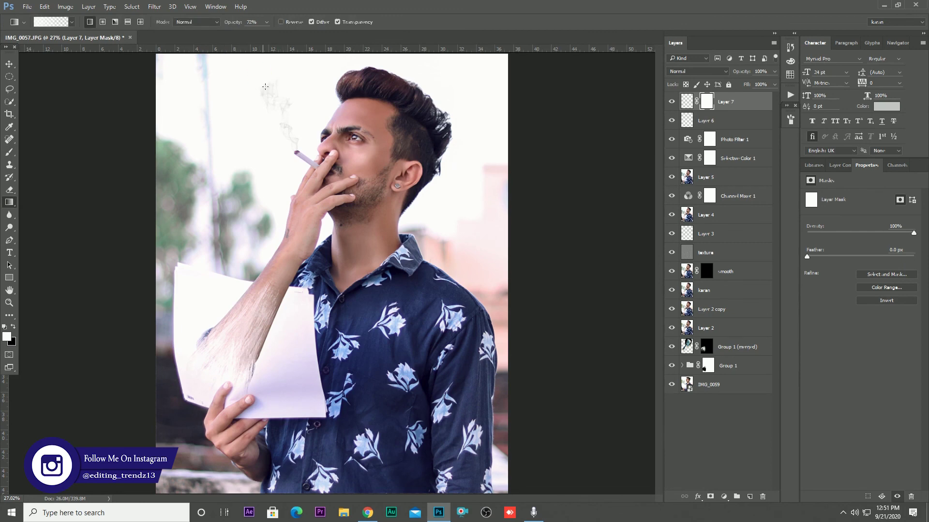
key(x)
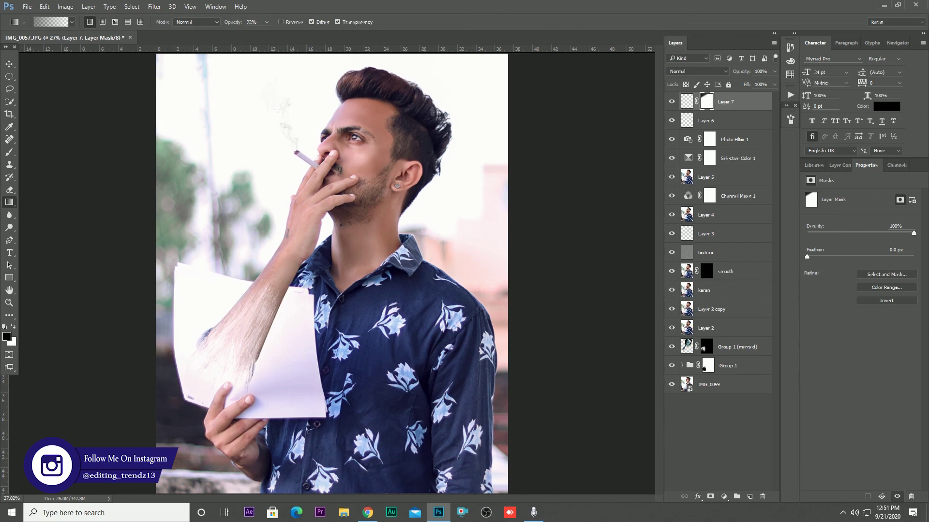
drag(267, 81, 289, 128)
click(675, 102)
click(675, 102)
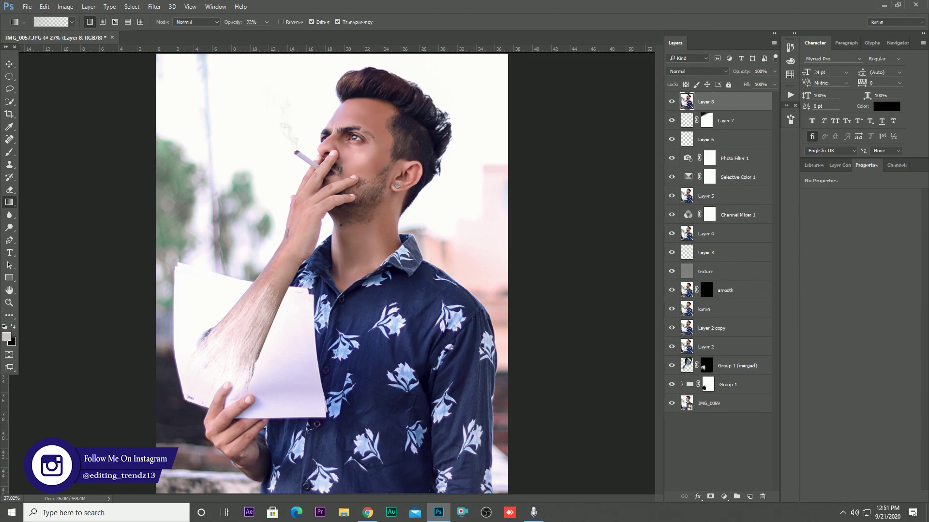
- Place the name watermark PNG as an embedded image and enlarge it so its handle strip spans the photo's full width near the lower edge
click(30, 6)
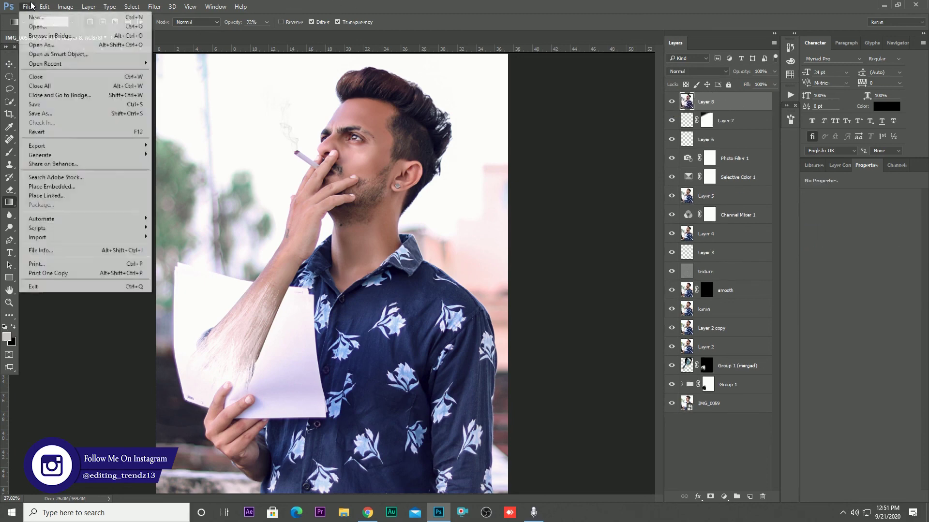
click(371, 188)
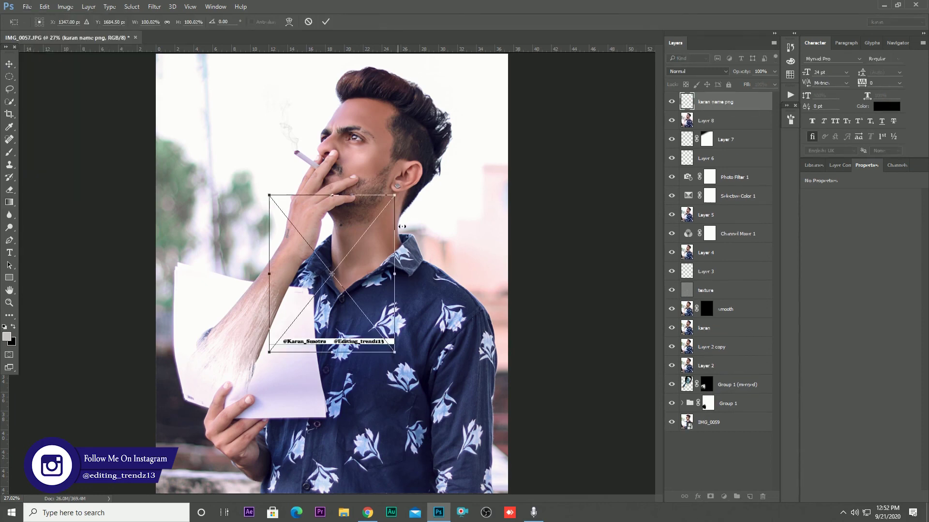
drag(401, 200, 531, 72)
key(Return)
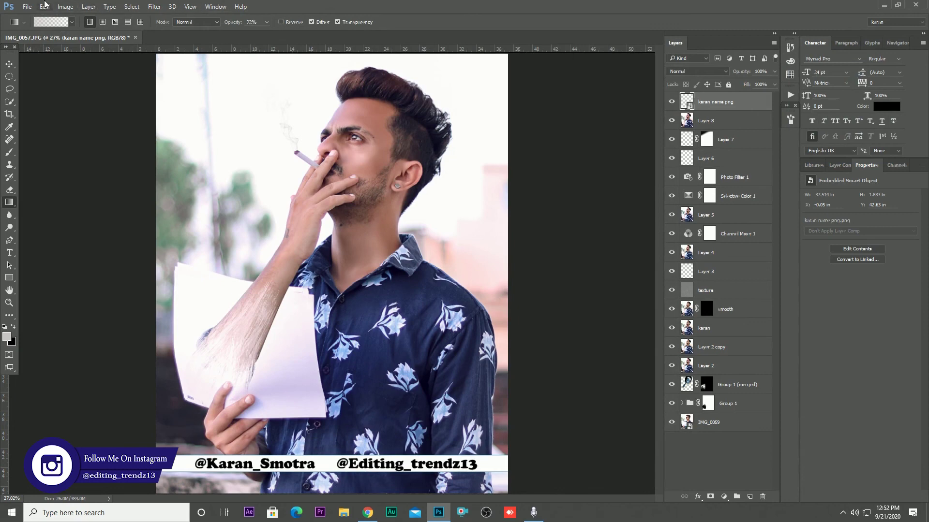
- Place the KS 16 Logo 3 image as an embedded object, scale it to about 80.5%, and position it in the photo's upper-left corner
click(27, 6)
click(52, 186)
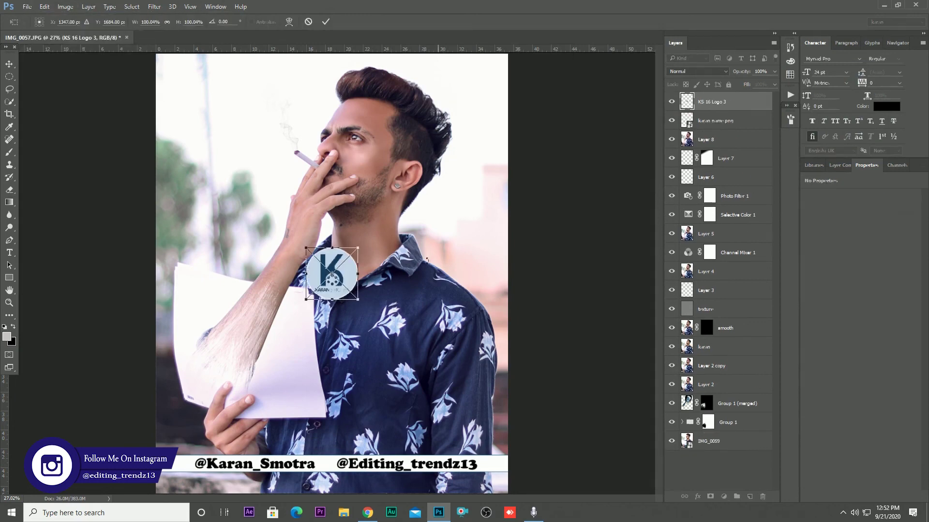
drag(365, 254, 200, 82)
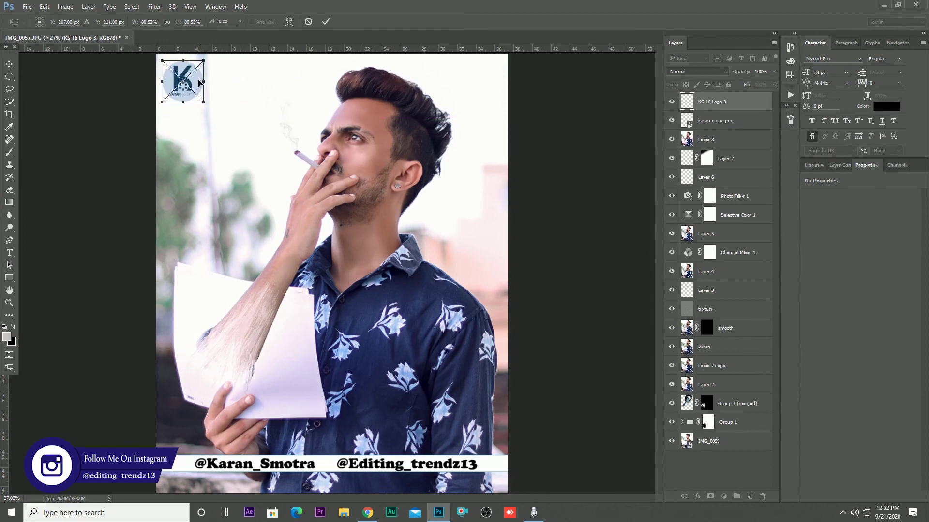
key(Return)
key(g)
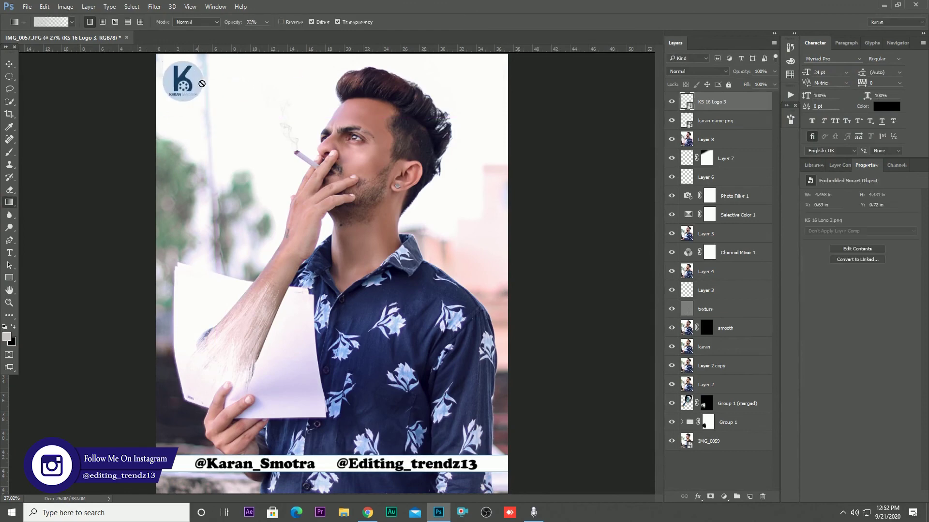